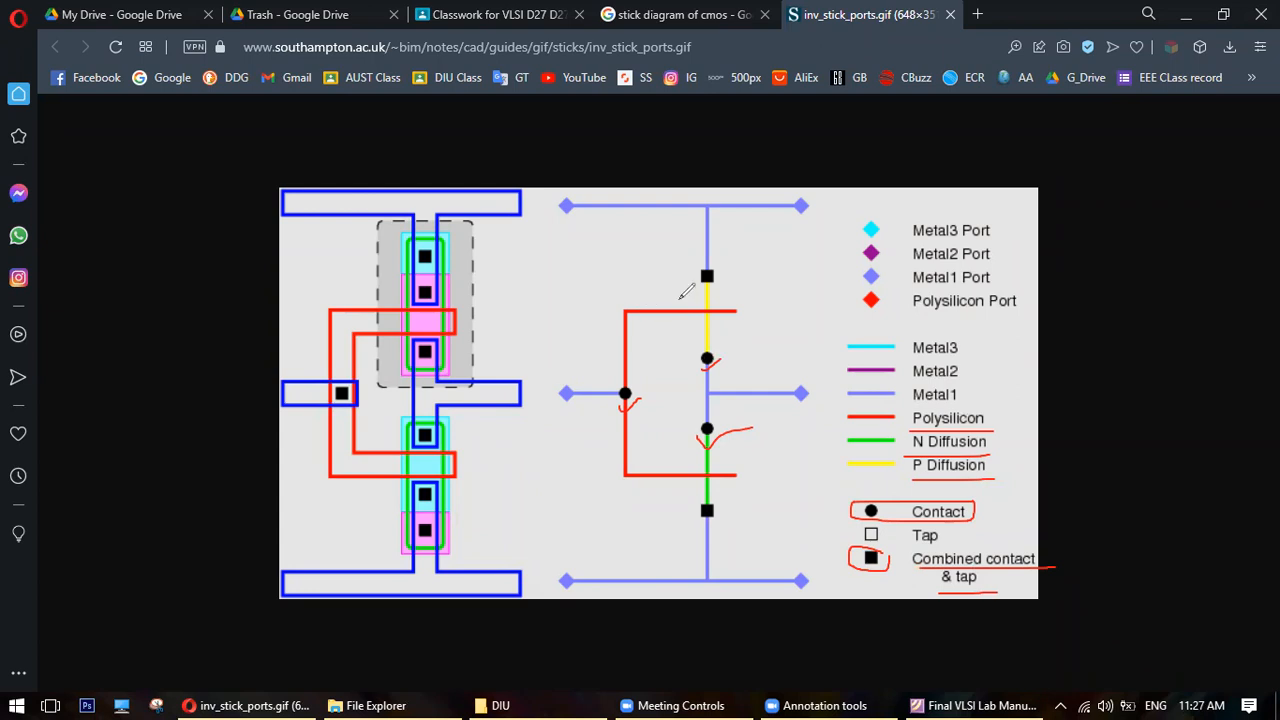
Circle the two combined contact squares in the stick diagram and the Tap entry in the legend.
mouse_move(719, 263)
left_mouse_down()
mouse_move(692, 266)
mouse_move(718, 286)
mouse_move(720, 265)
left_mouse_up()
mouse_move(717, 487)
left_mouse_down()
mouse_move(698, 525)
mouse_move(719, 515)
left_mouse_up()
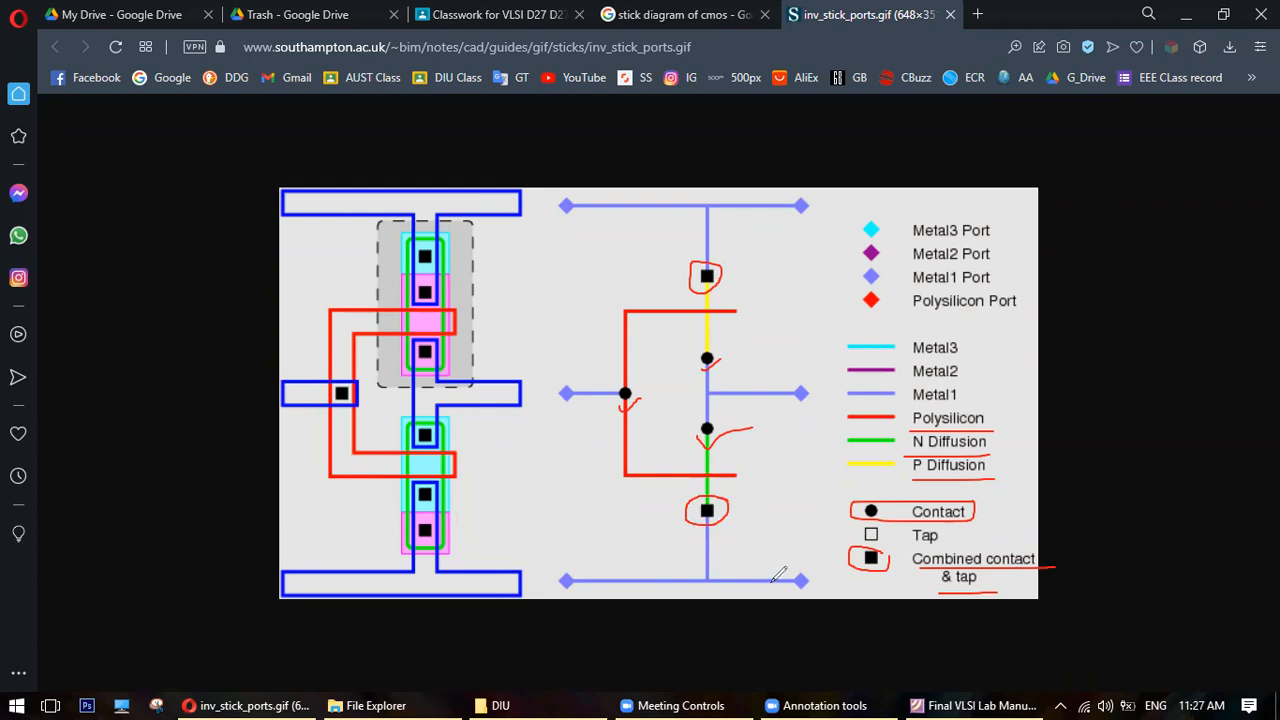
mouse_move(951, 532)
left_mouse_down()
mouse_move(900, 512)
mouse_move(845, 540)
mouse_move(915, 552)
mouse_move(954, 535)
left_mouse_up()
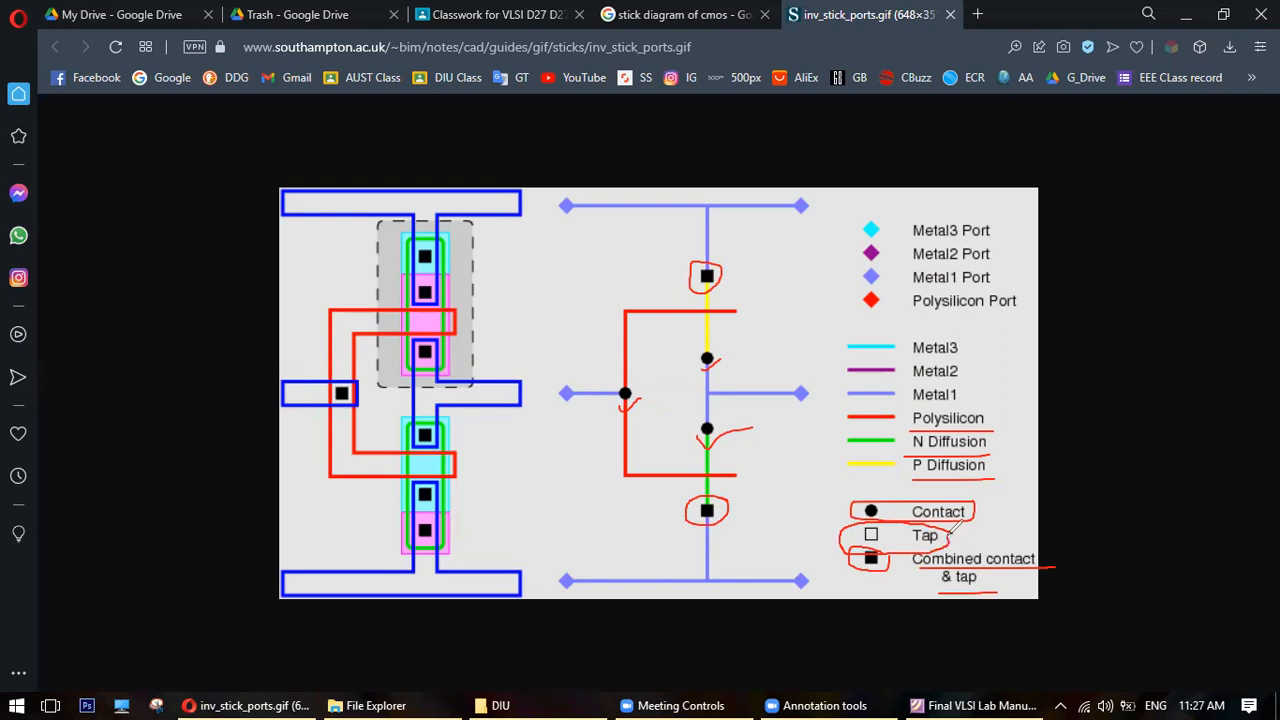
Clear all annotations from the stick diagram and leave annotation mode.
left_click_drag(738, 427, 752, 428)
left_click(637, 175)
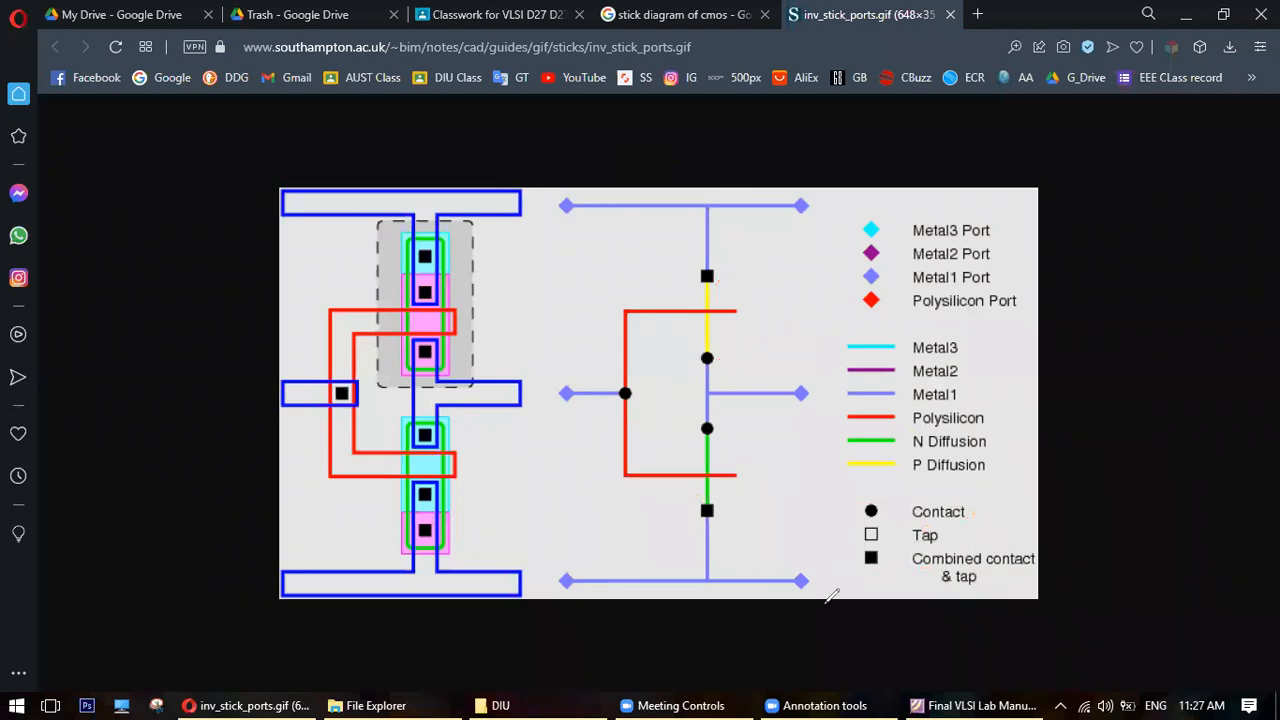
left_click(811, 164)
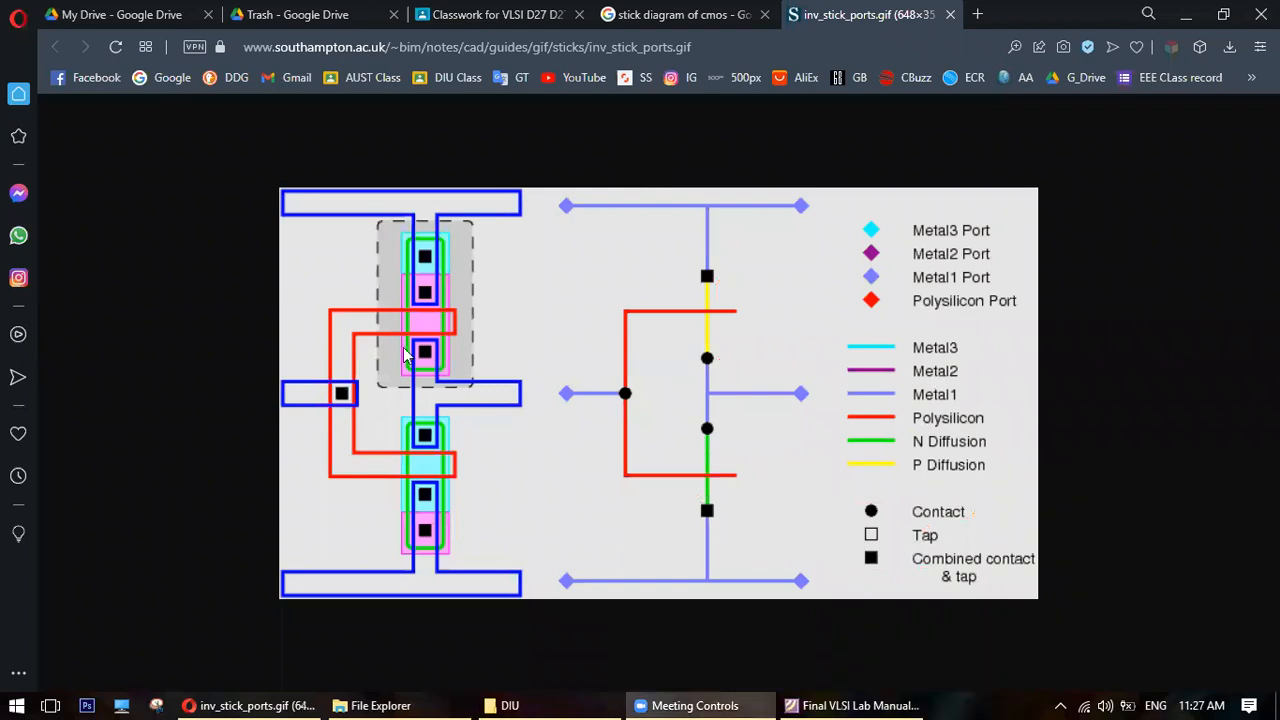
Switch to the VLSI lab manual PDF and review the CMOS inverter layout instructions up to the contact placement figure.
left_click(862, 702)
scroll(826, 403, "down", 10)
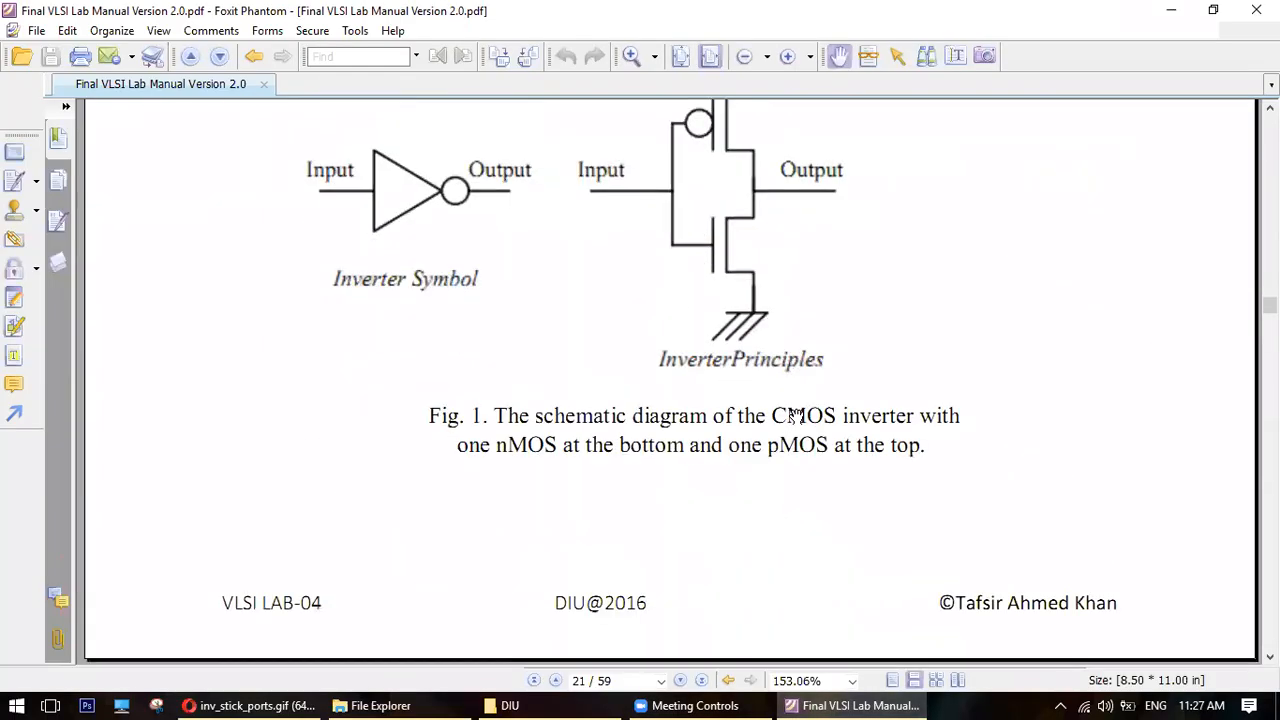
scroll(817, 396, "down", 3)
scroll(443, 392, "down", 1)
scroll(329, 271, "up", 1)
scroll(360, 377, "down", 5)
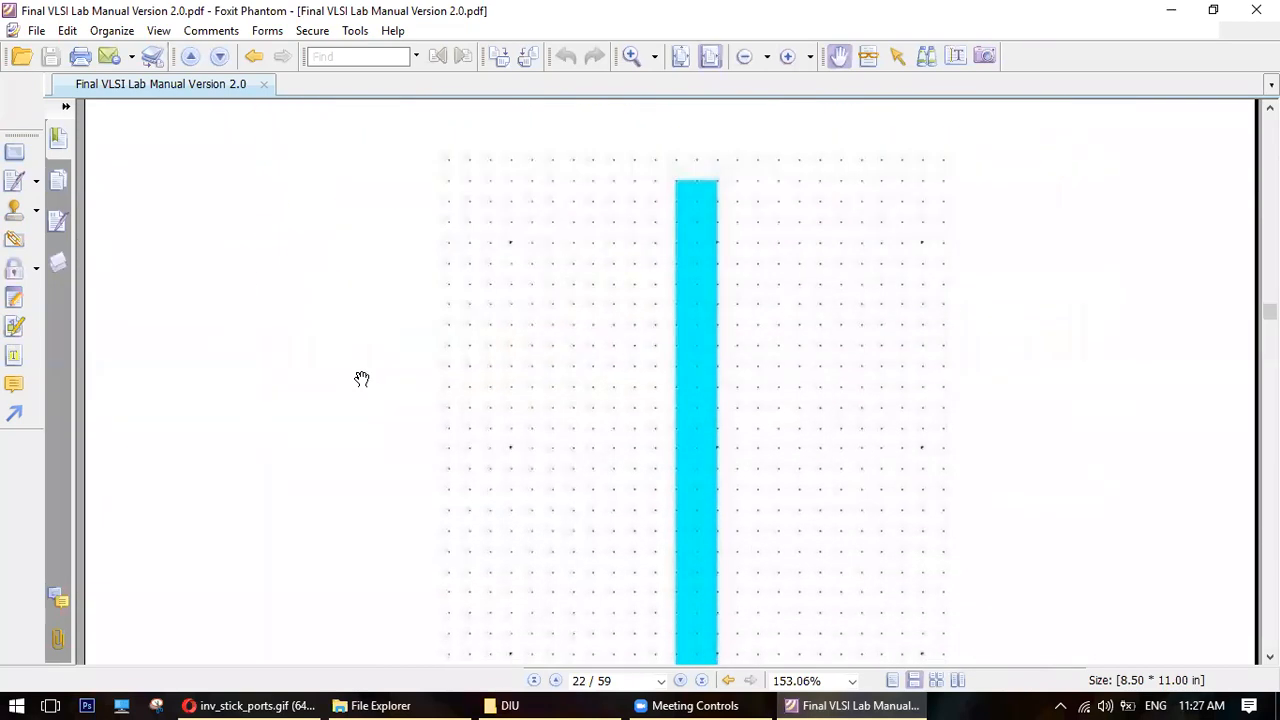
scroll(367, 390, "down", 20)
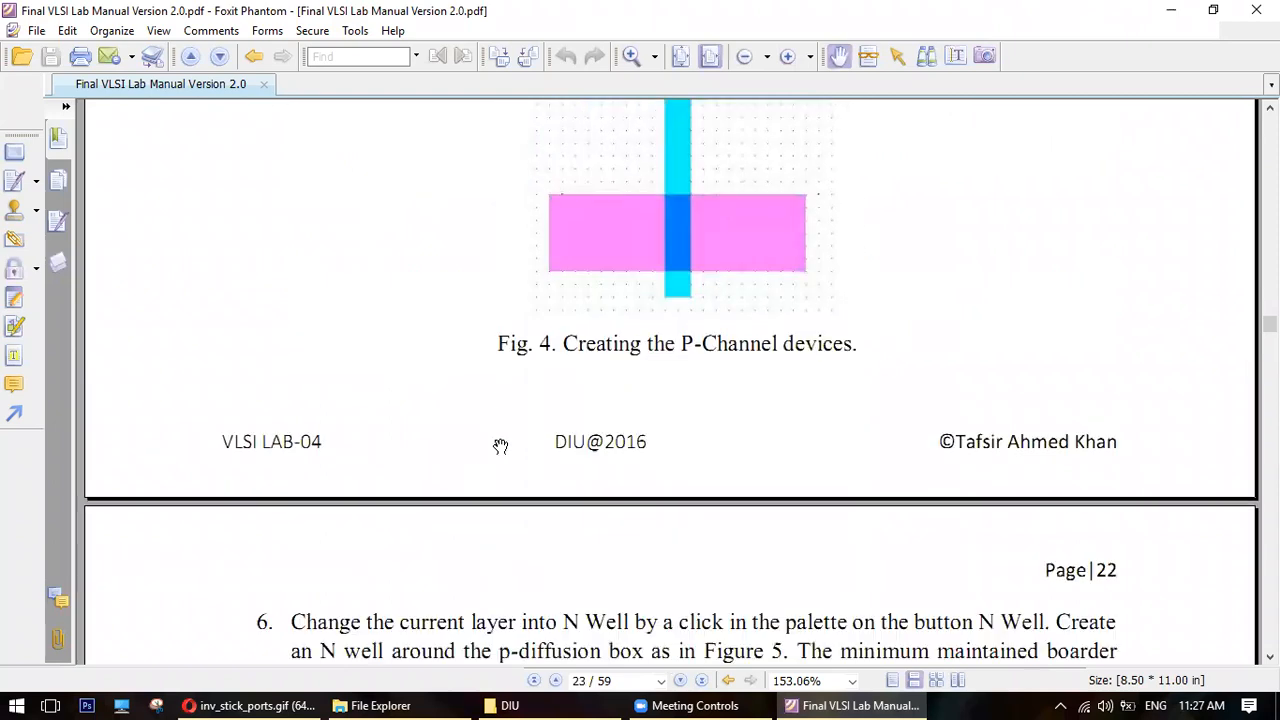
scroll(667, 401, "down", 15)
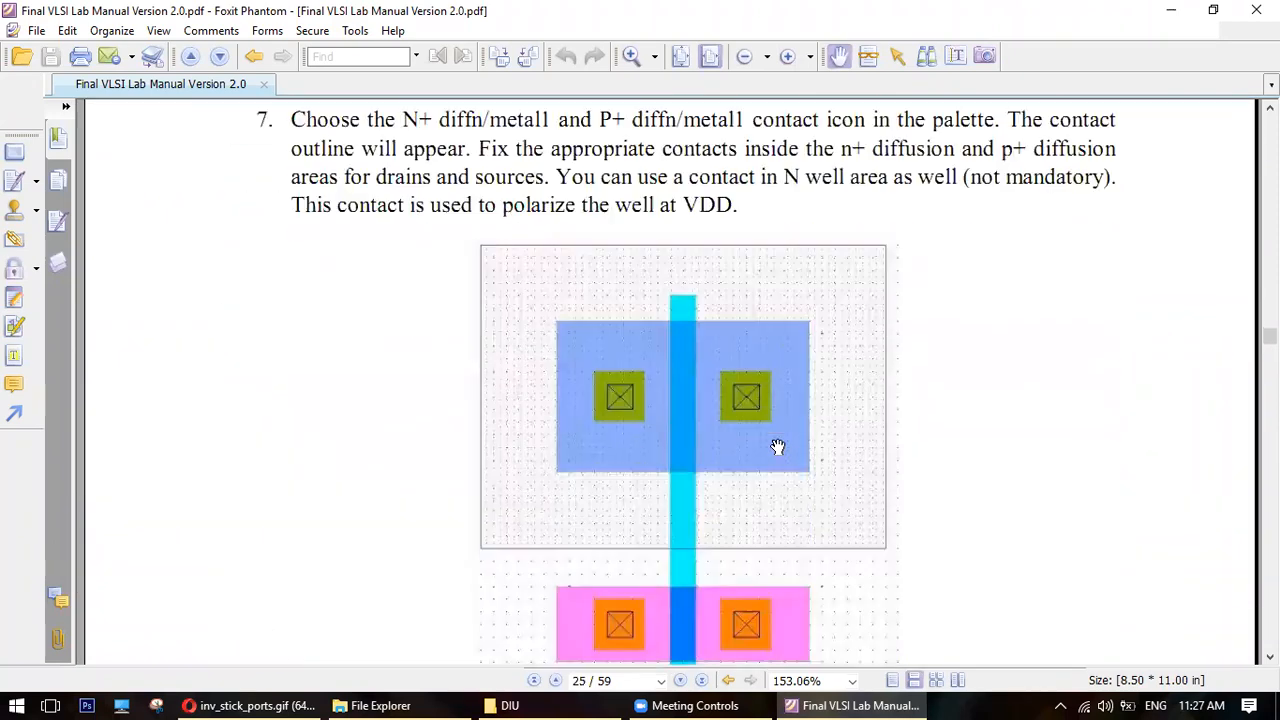
scroll(725, 330, "up", 3)
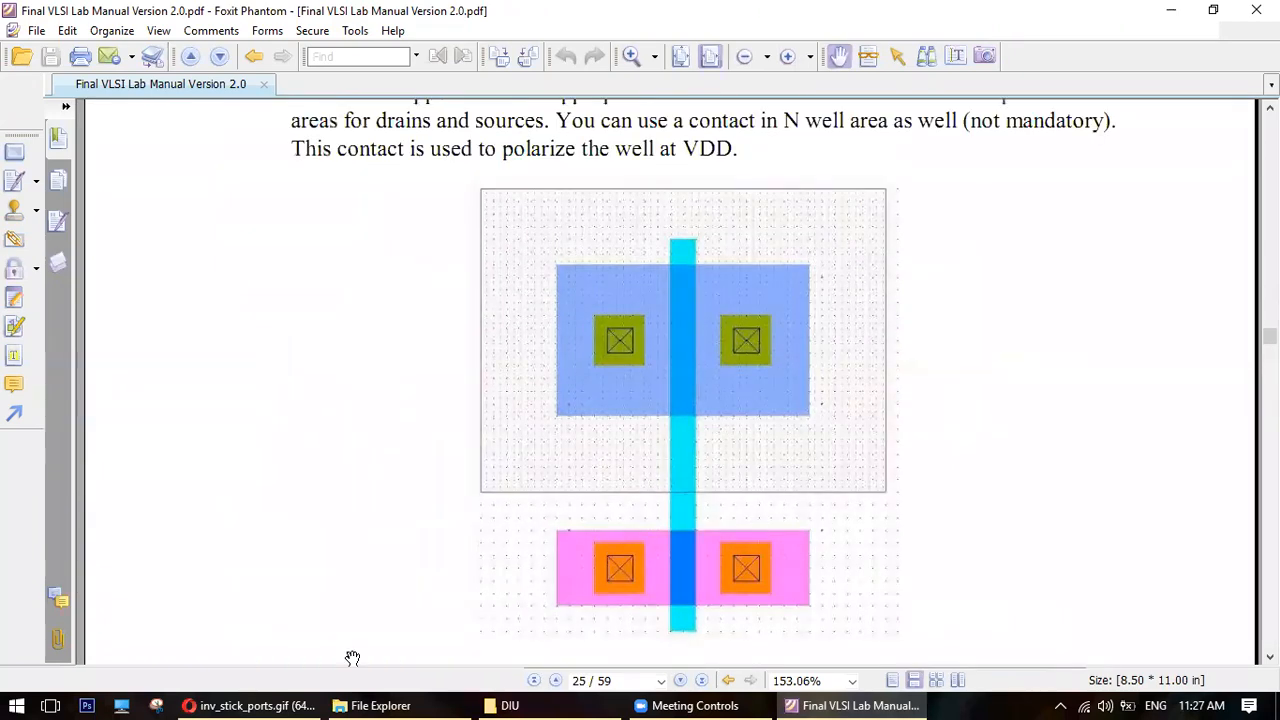
Open the VLSI Lab EDA Tools archive from the Soft folder on the E: drive and dismiss the licence reminder.
left_click(562, 703)
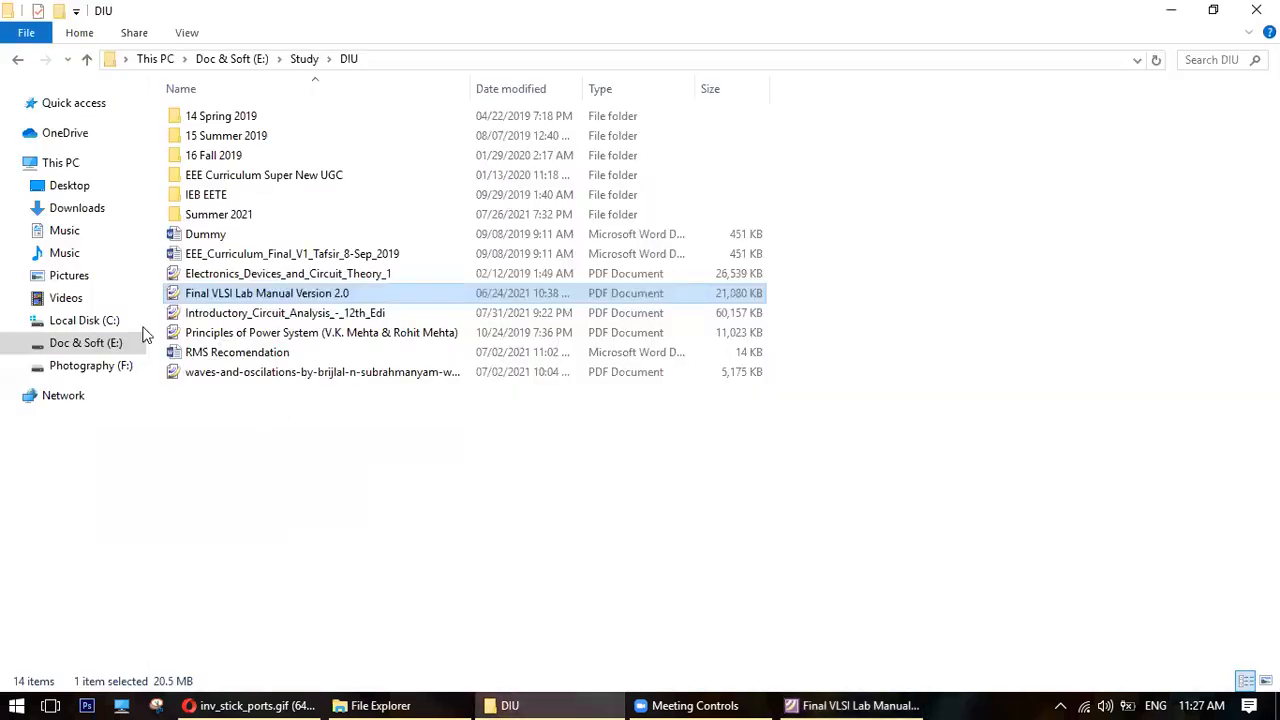
left_click(86, 343)
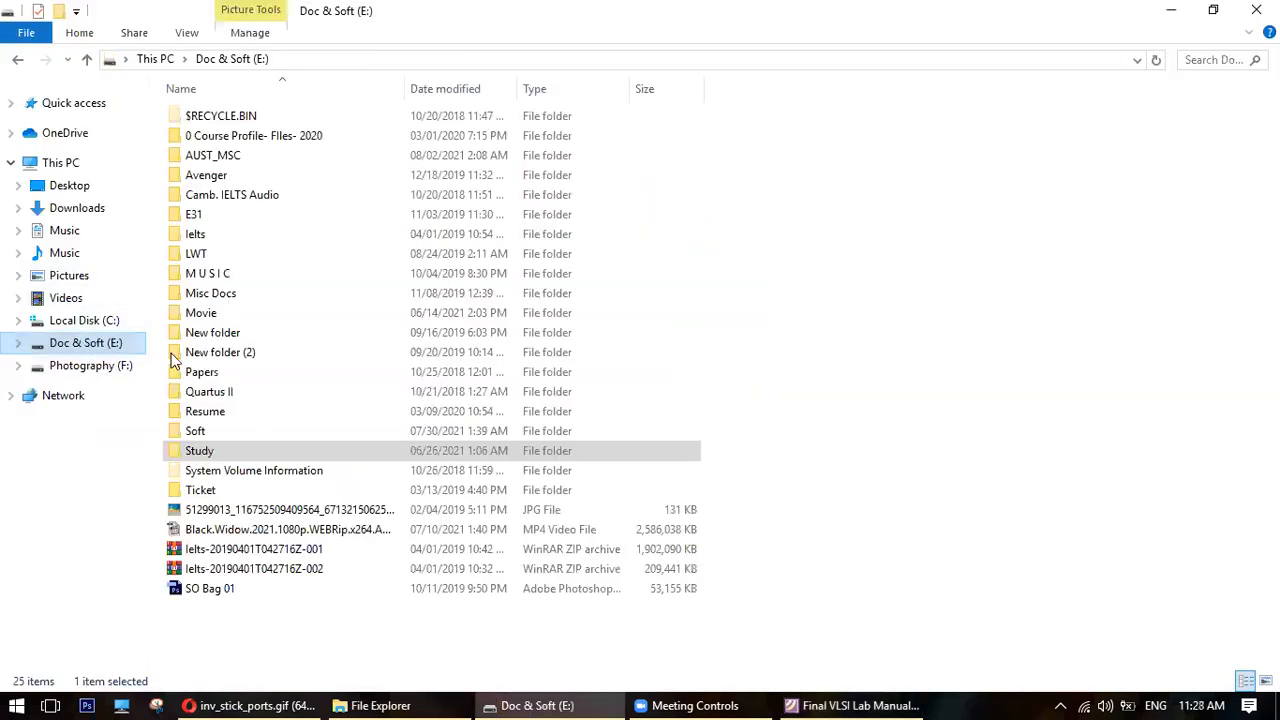
double_click(208, 433)
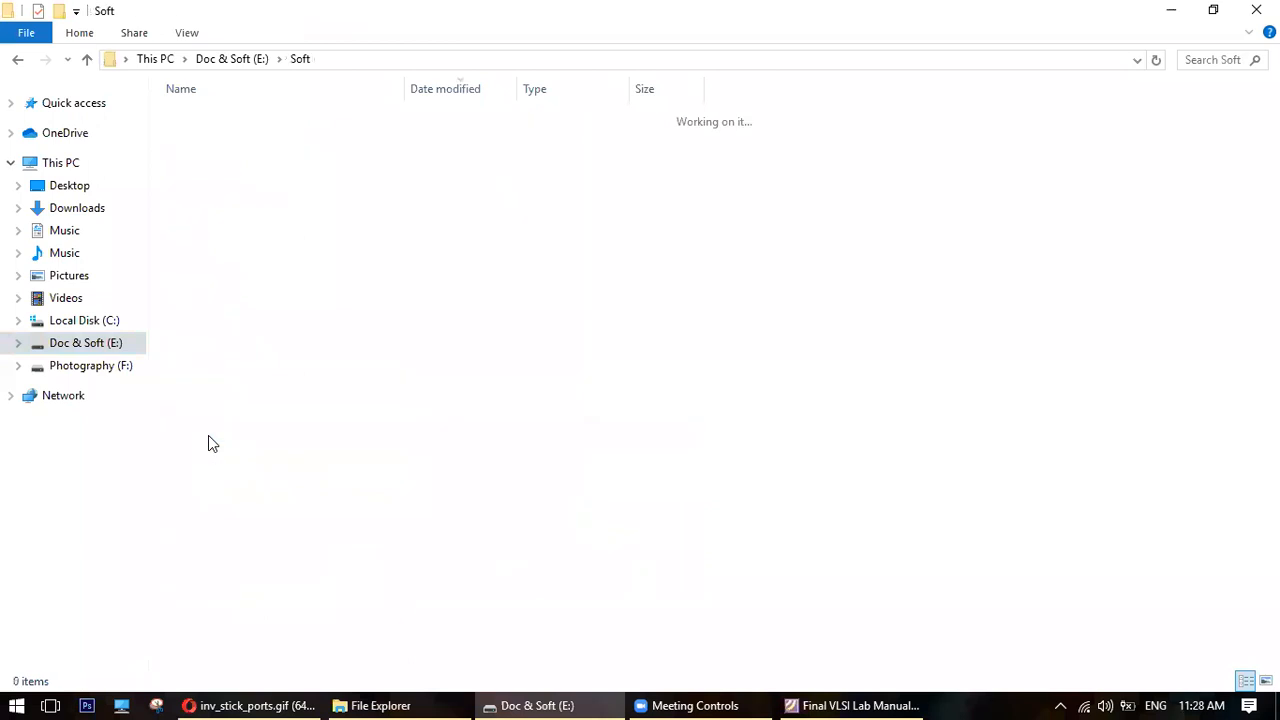
scroll(279, 512, "down", 6)
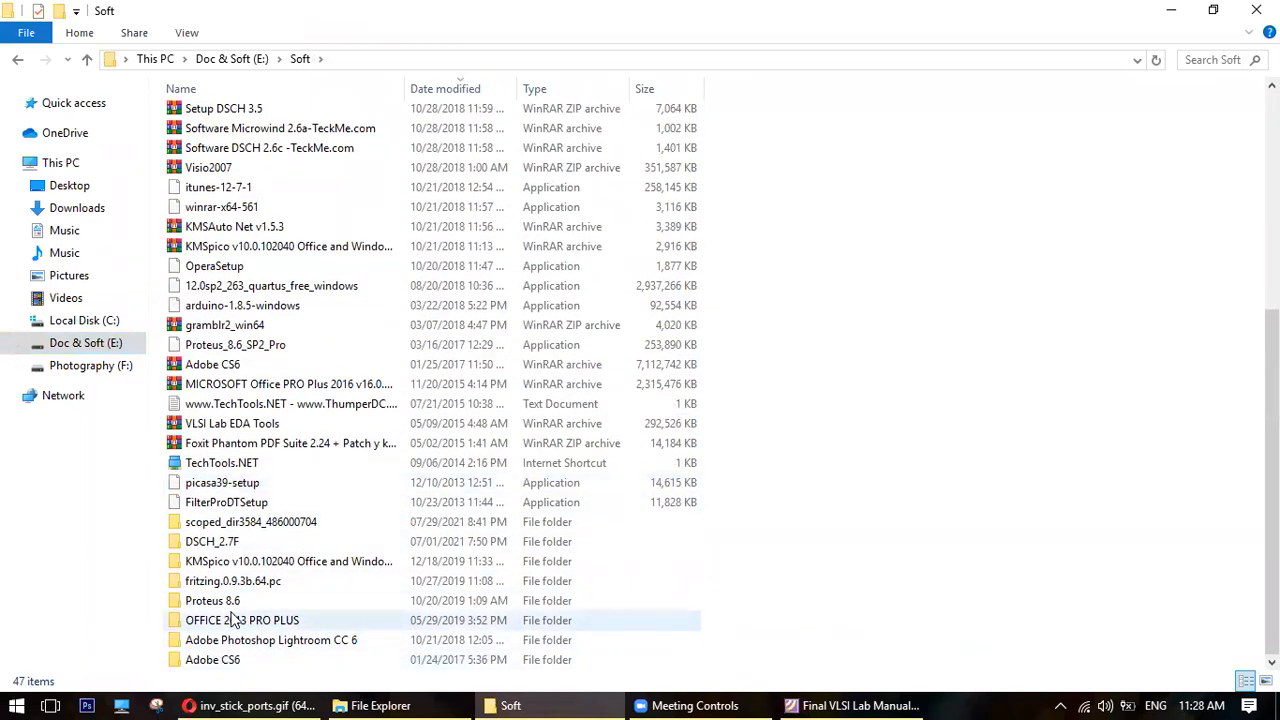
double_click(240, 425)
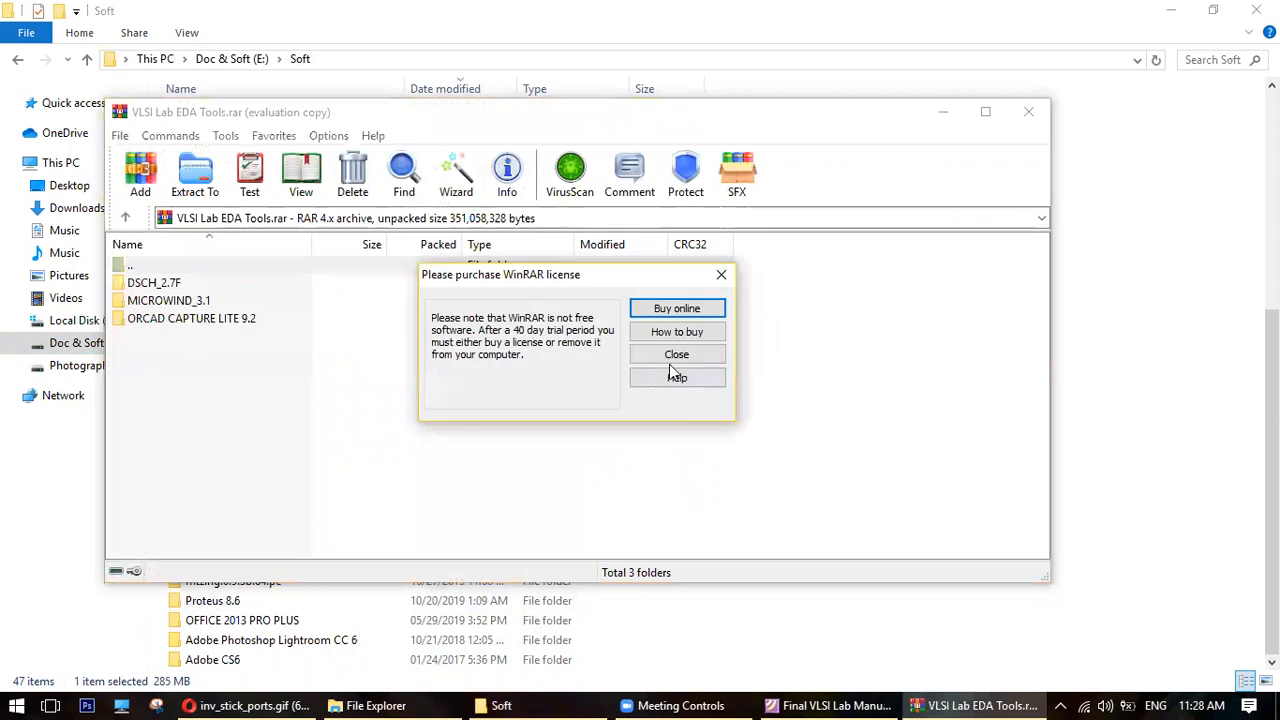
left_click(672, 358)
Extract the MICROWIND_3.1 folder from the archive to the Desktop.
left_click(160, 283)
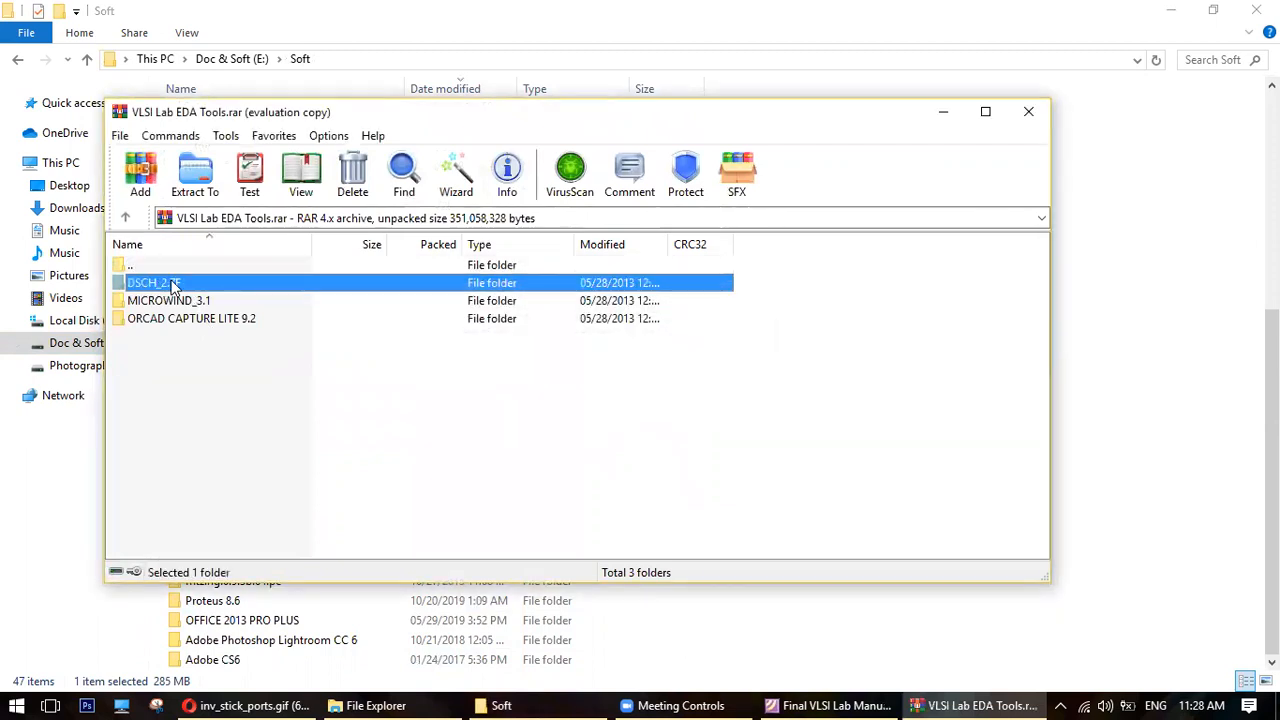
left_click(185, 319)
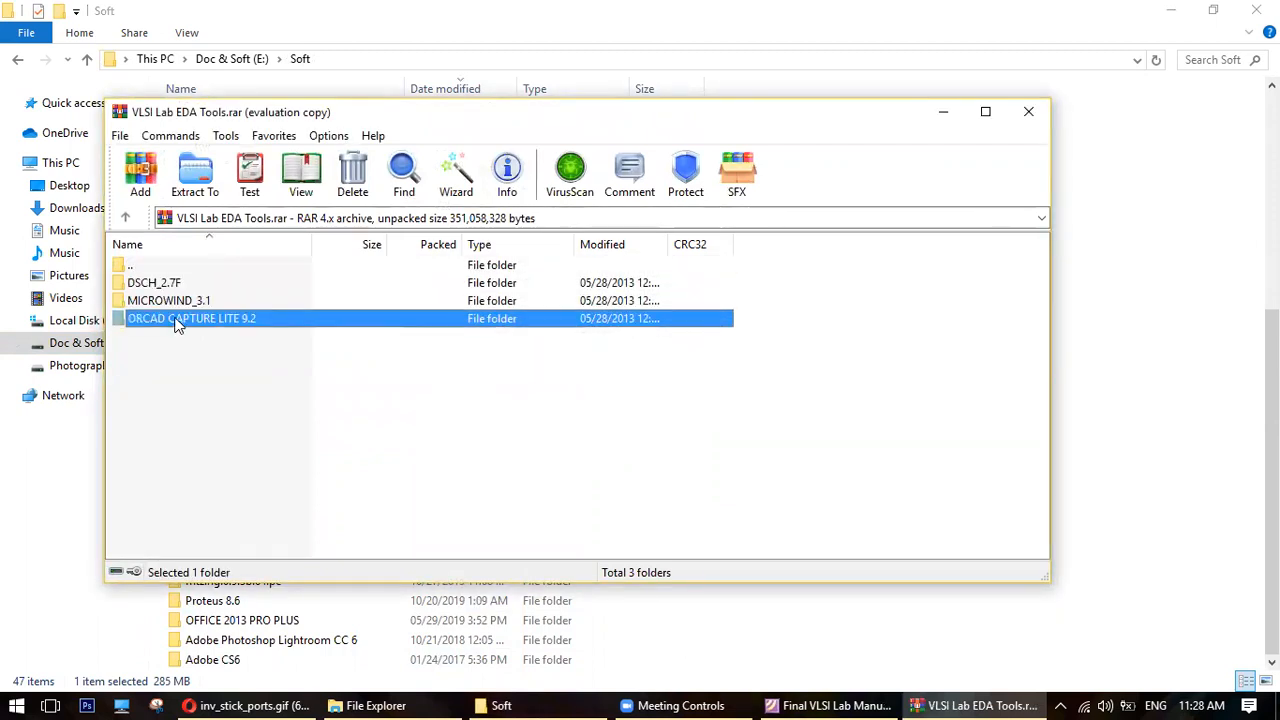
left_click(180, 300)
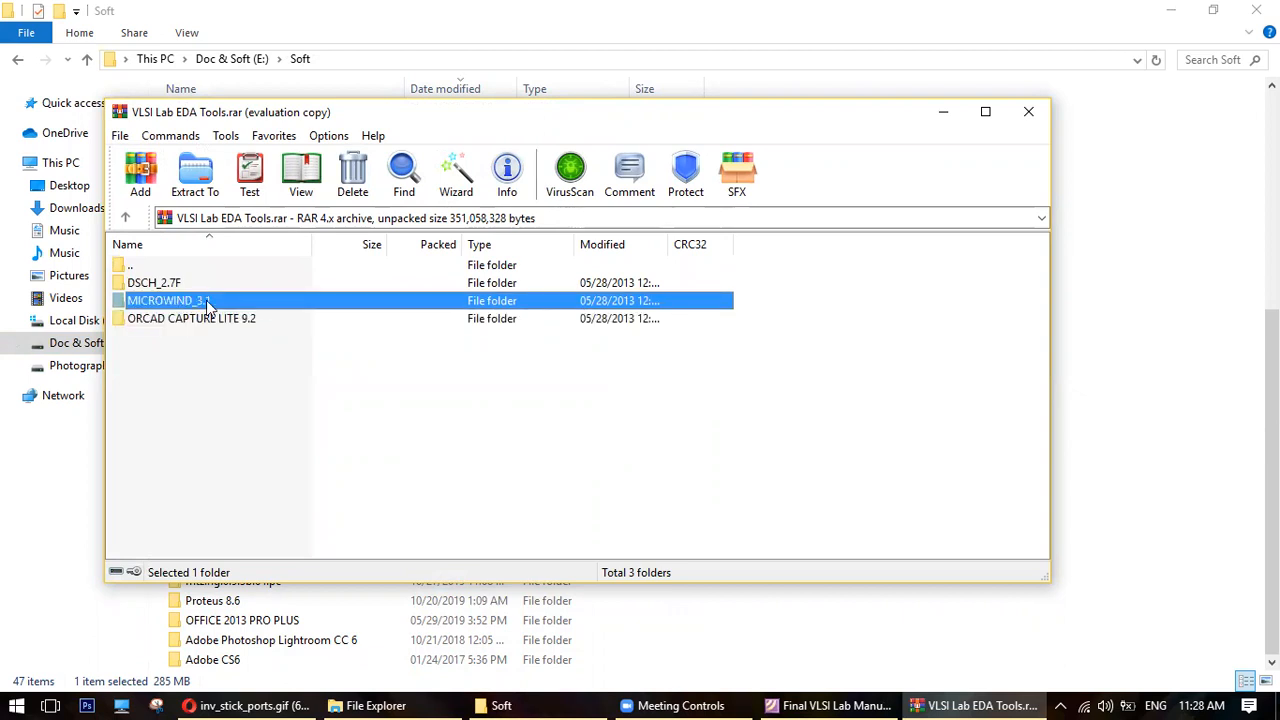
left_click(194, 175)
left_click(622, 242)
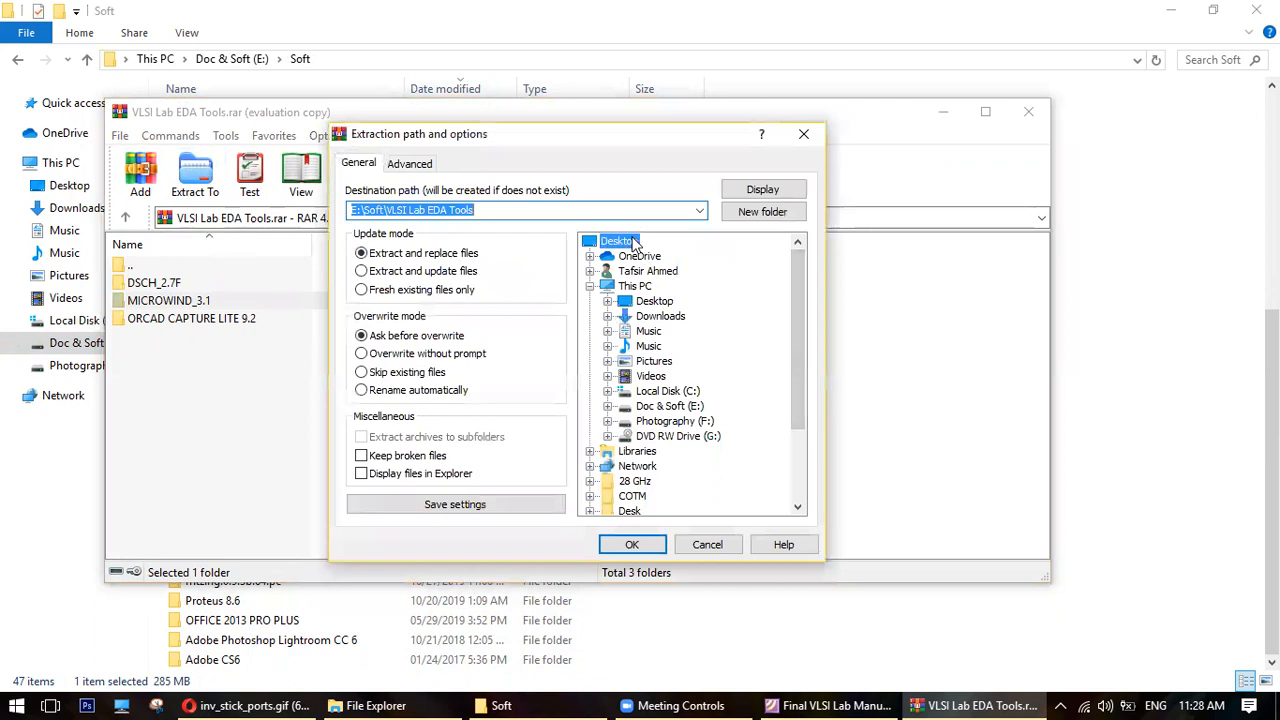
left_click(632, 544)
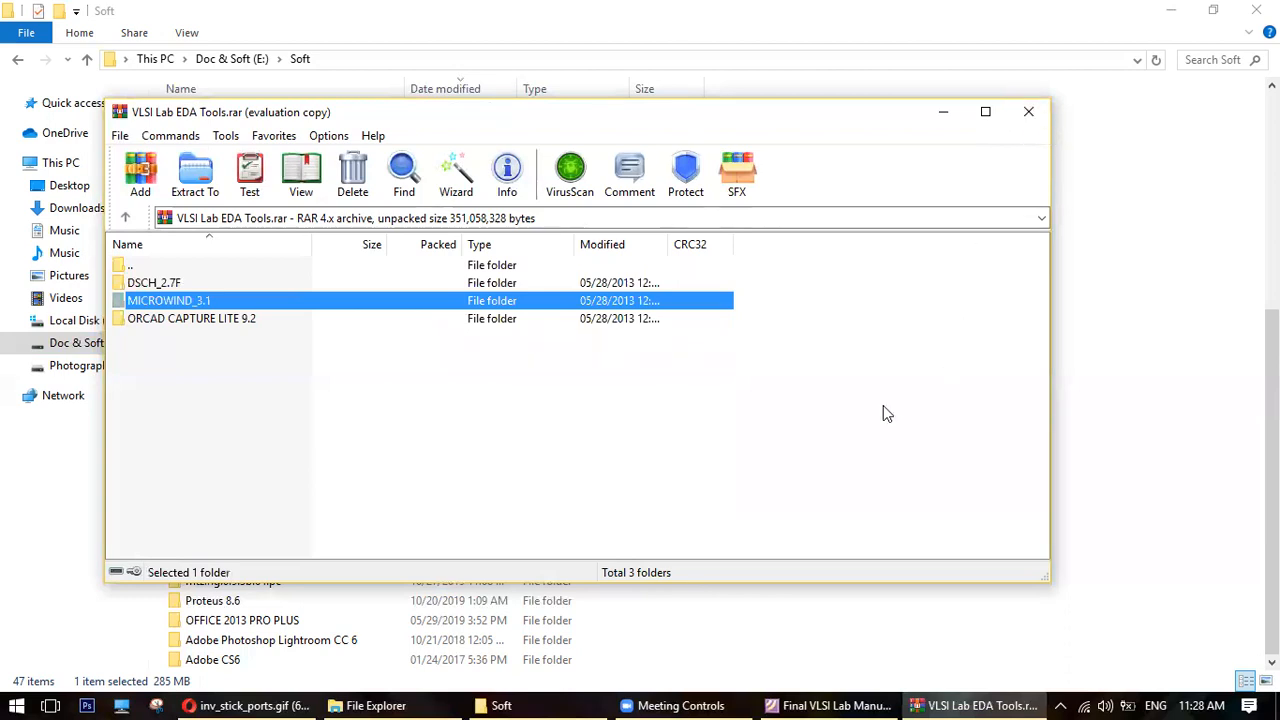
left_click(883, 406)
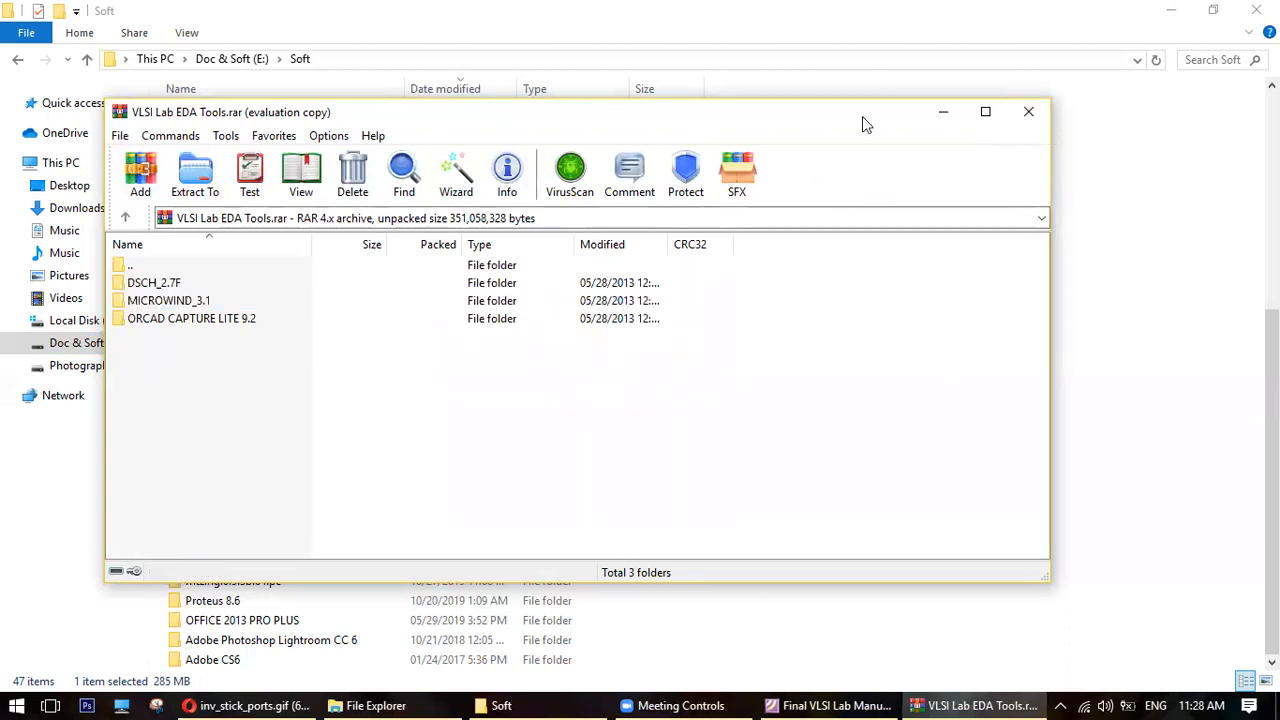
Clear the open windows off the desktop and check the contents of the extracted MICROWIND_3.1 folder.
left_click_drag(862, 116, 983, 135)
left_click(1171, 10)
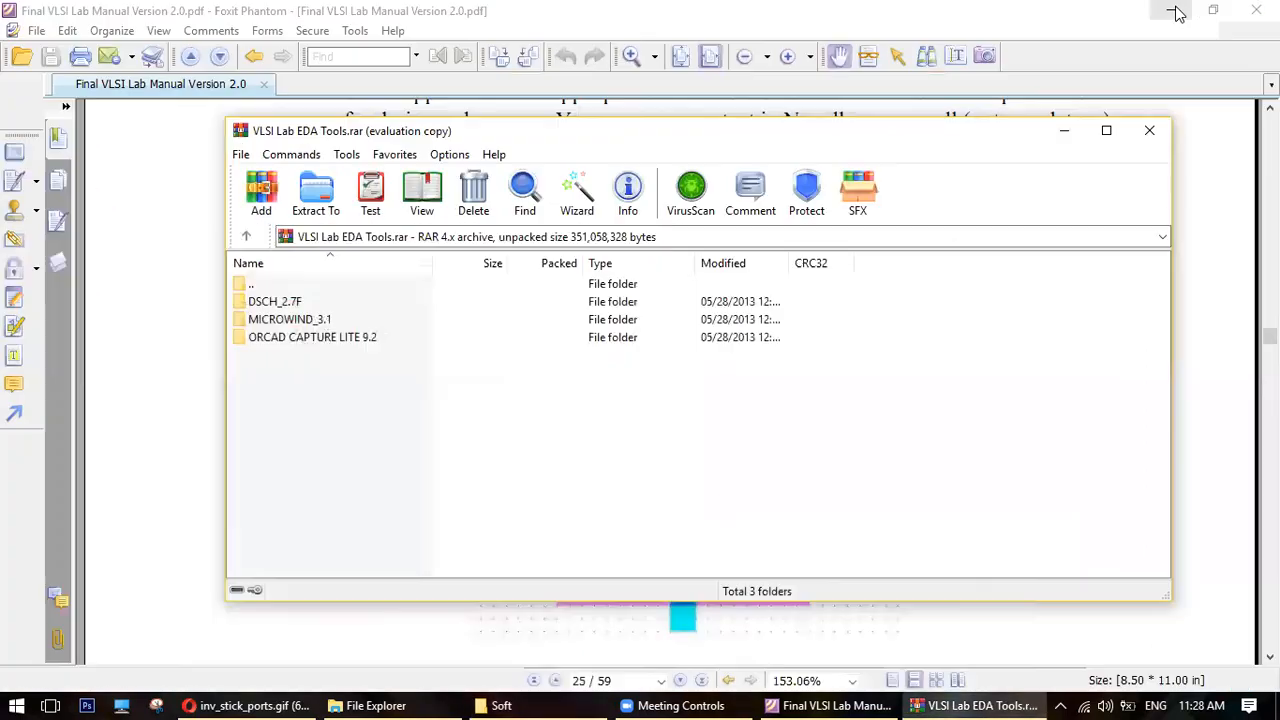
left_click(1168, 10)
left_click(1192, 15)
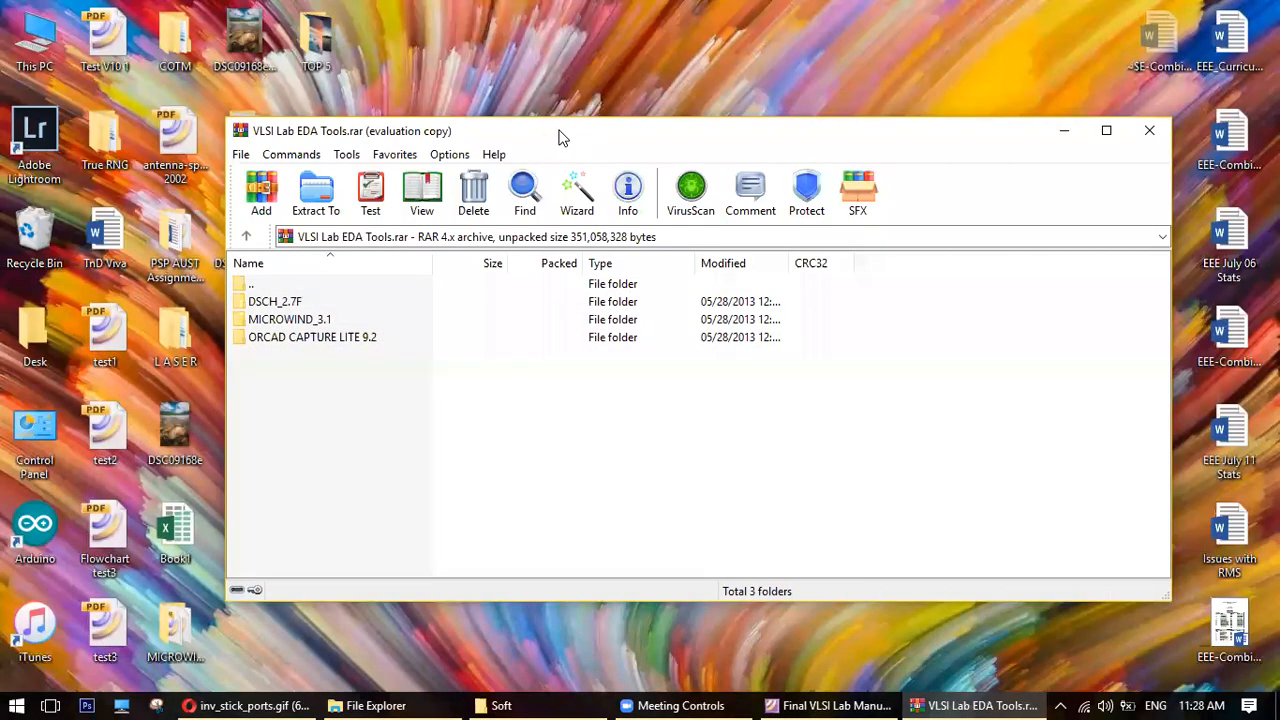
left_click_drag(560, 137, 727, 80)
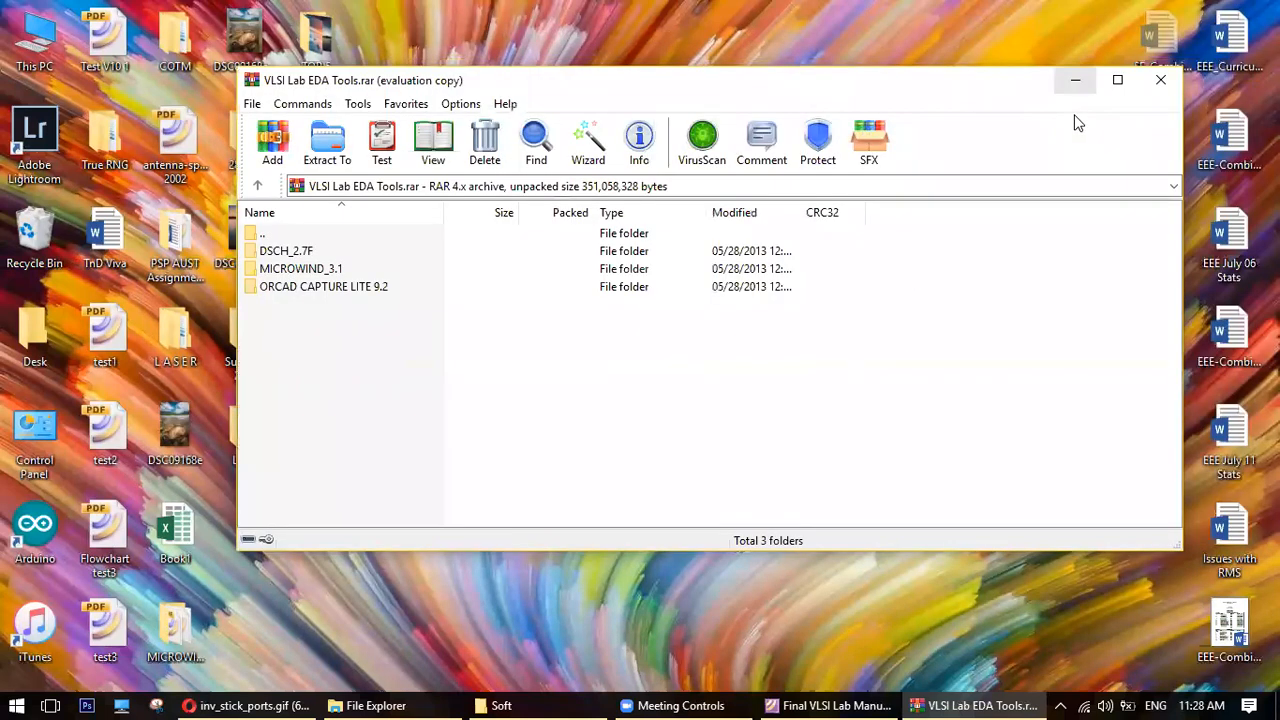
left_click(1157, 80)
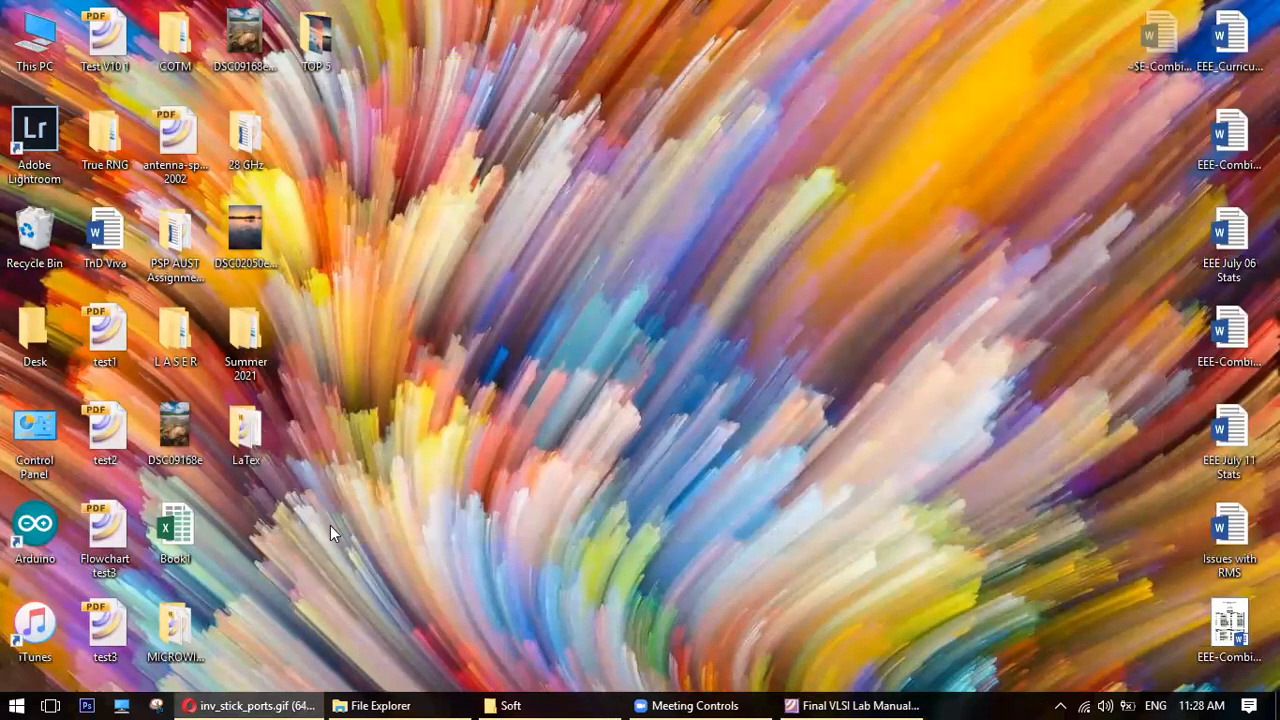
double_click(162, 628)
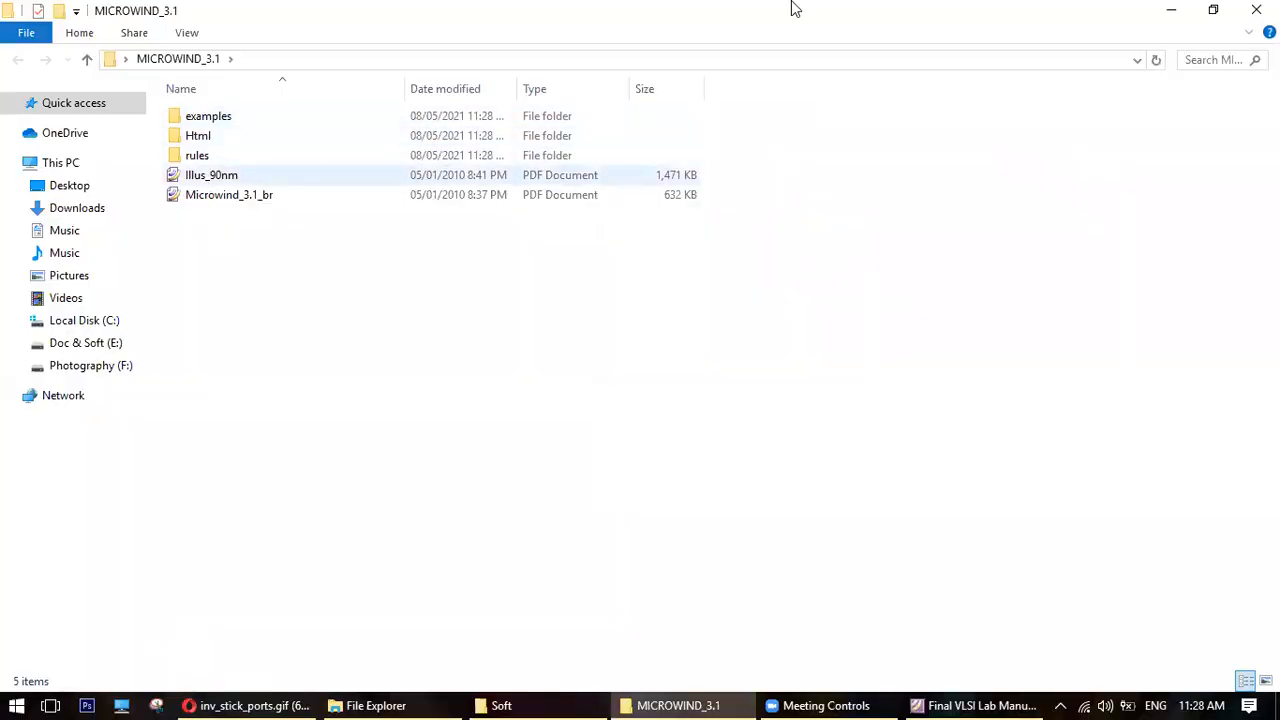
left_click(1256, 10)
Extract MICROWIND_3.1 from the VLSI Lab EDA Tools archive to the Desktop again, replacing all existing files, and close the archive and Soft folder.
left_click(507, 705)
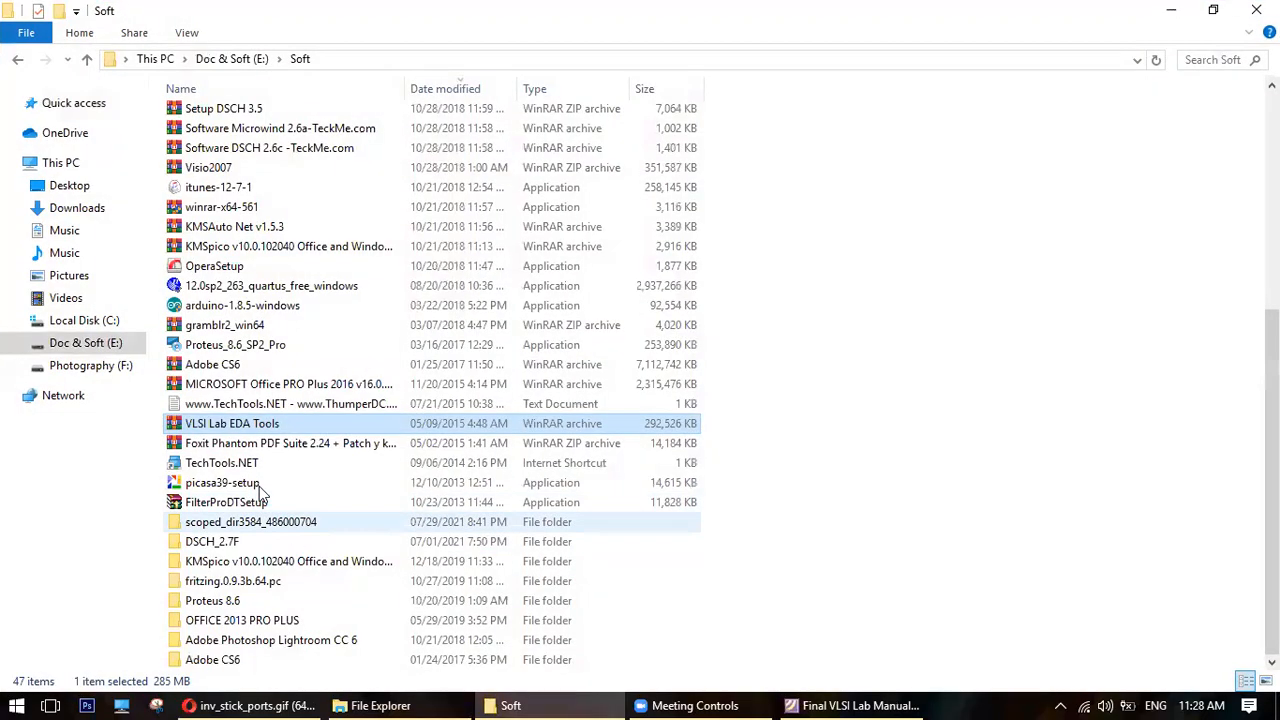
double_click(230, 424)
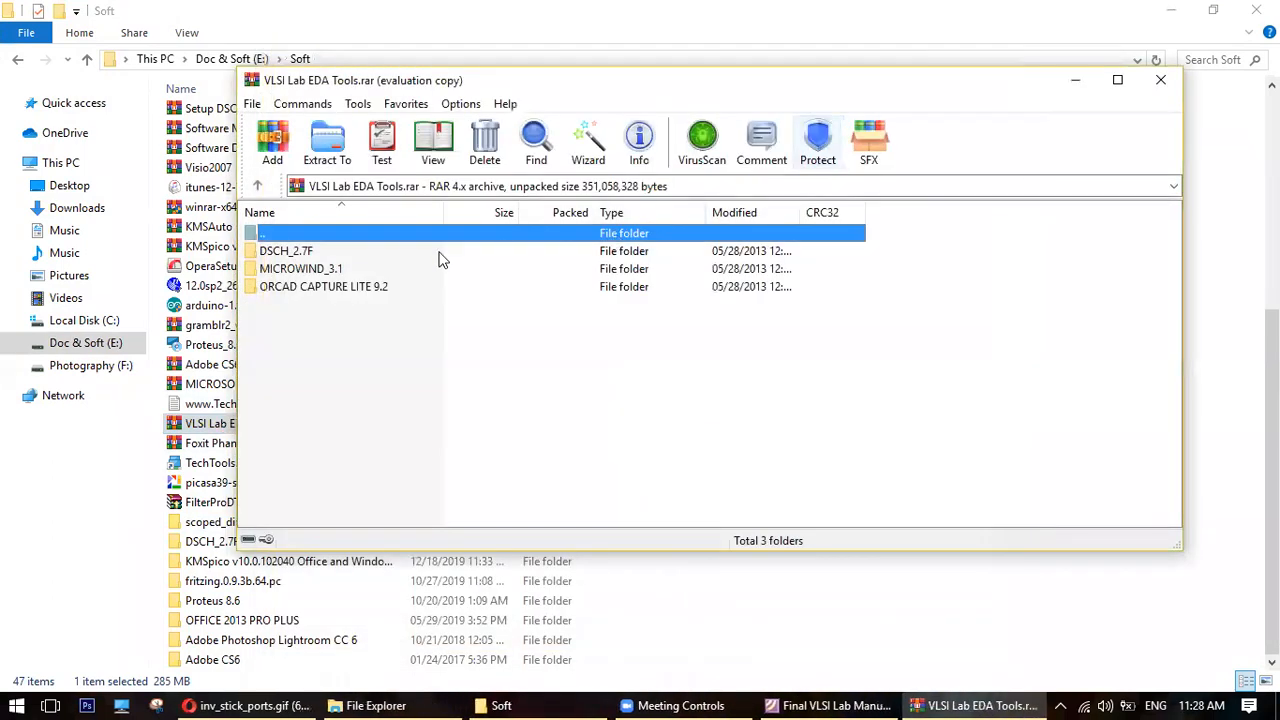
left_click(300, 268)
left_click(328, 142)
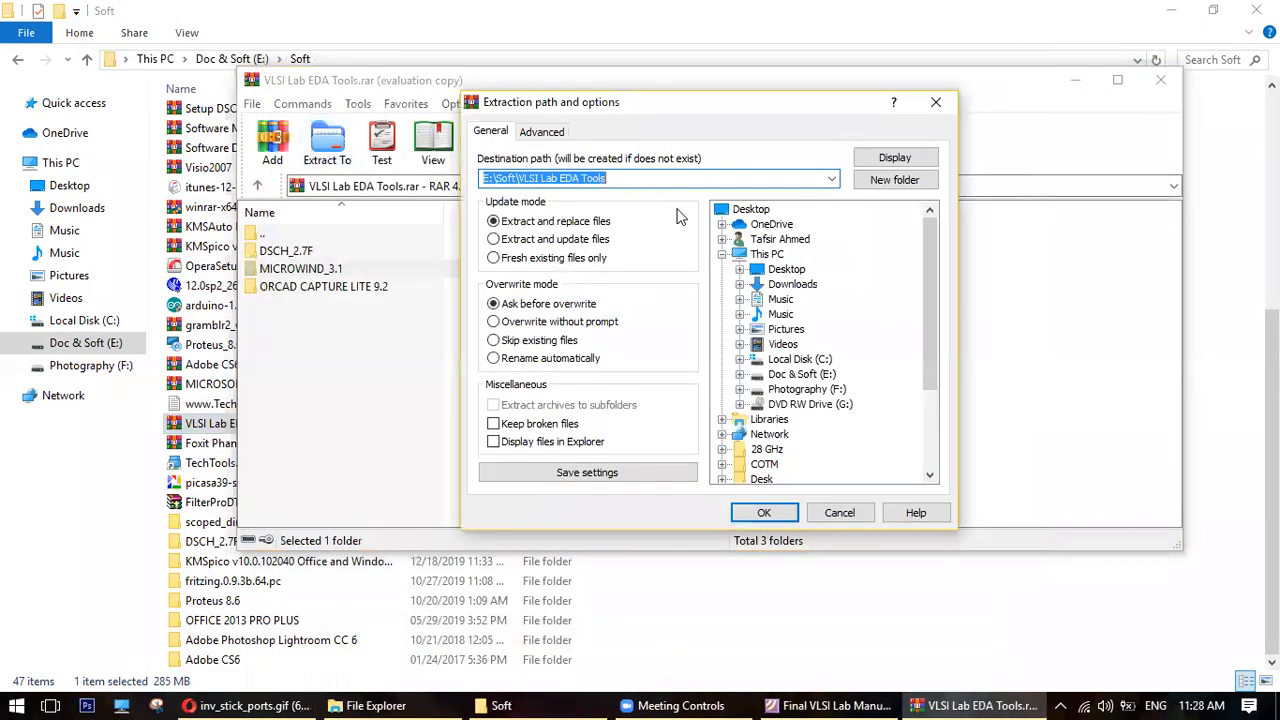
left_click(764, 513)
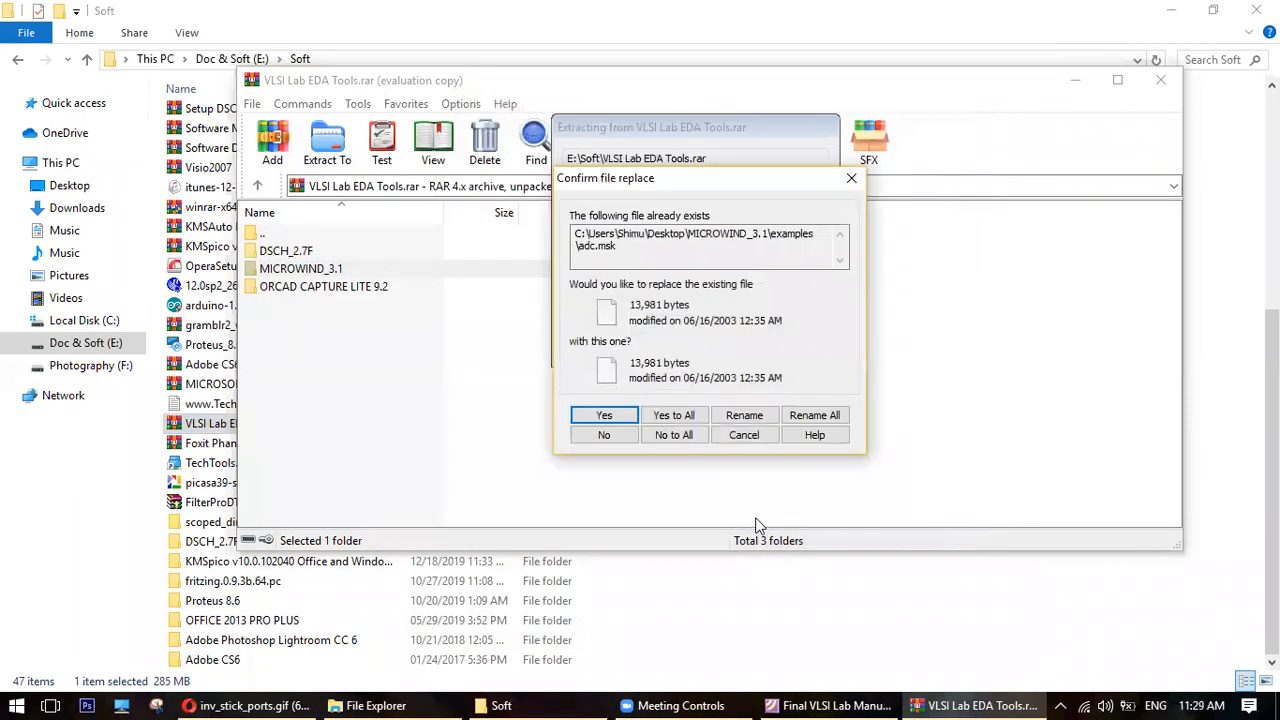
left_click(676, 415)
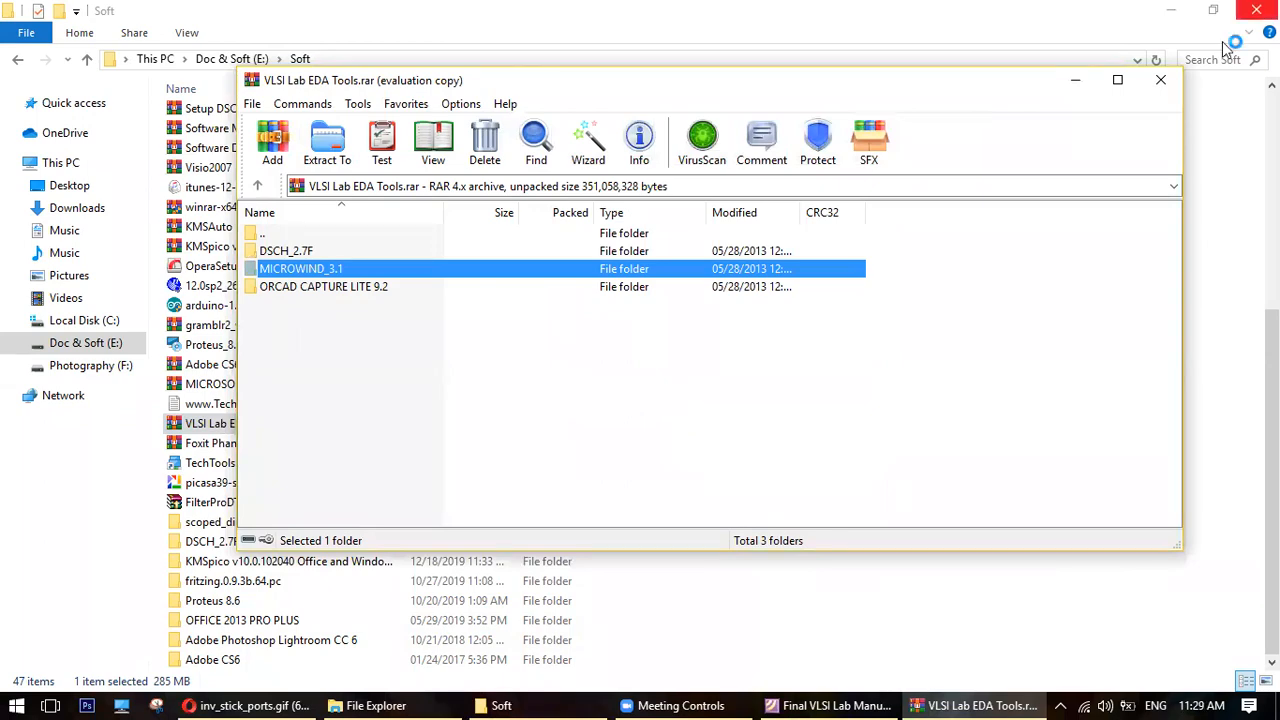
left_click(1160, 80)
left_click(1256, 10)
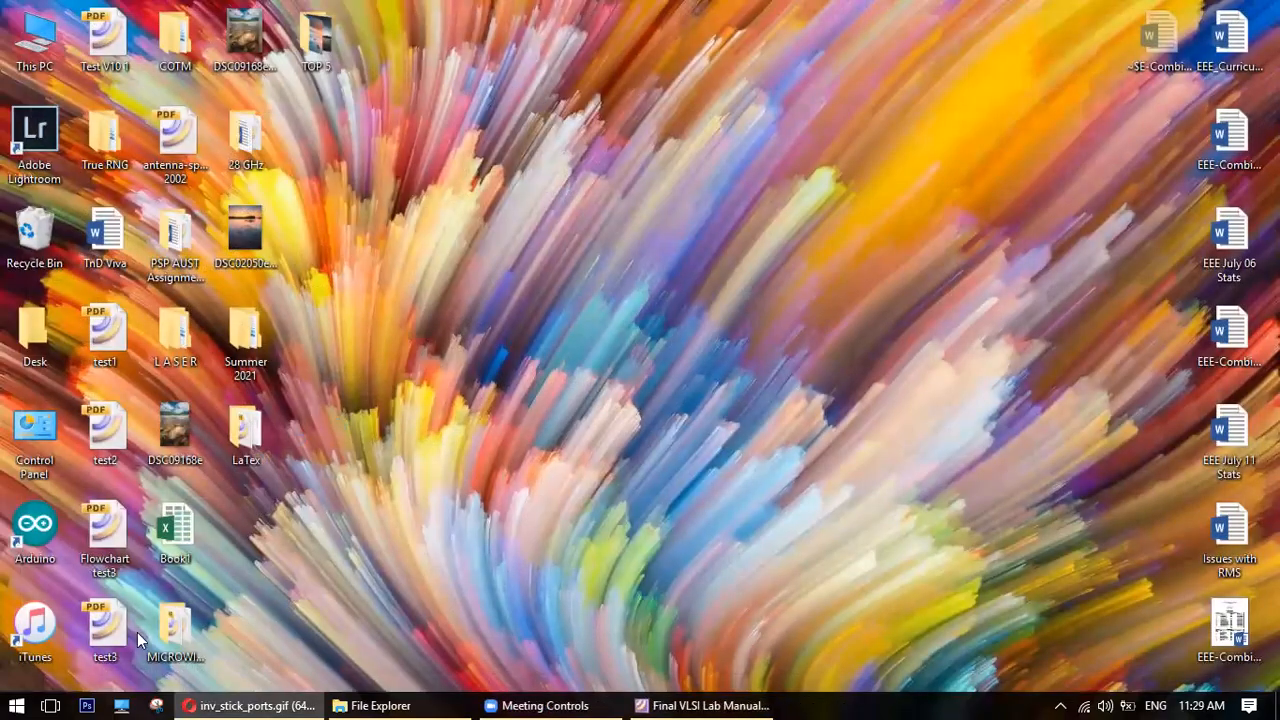
Launch Microwind31 from the system subfolder of the MICROWIND_3.1 folder on the Desktop.
double_click(199, 652)
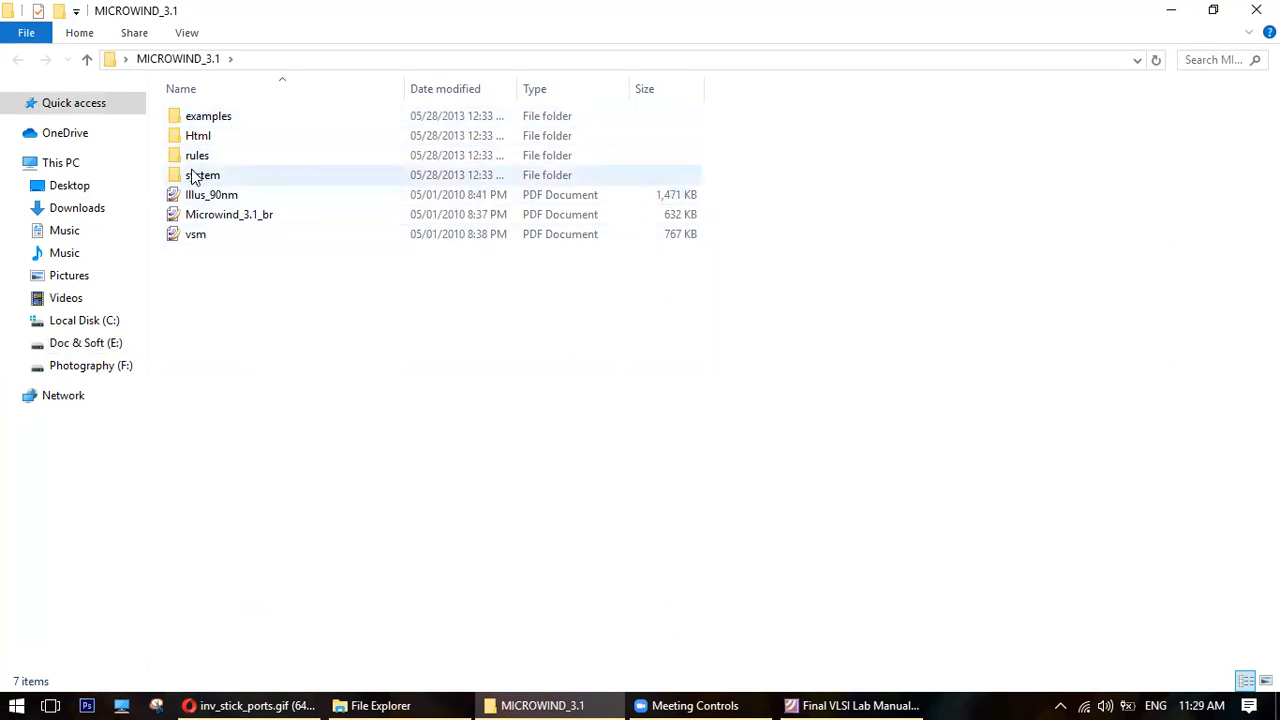
double_click(211, 178)
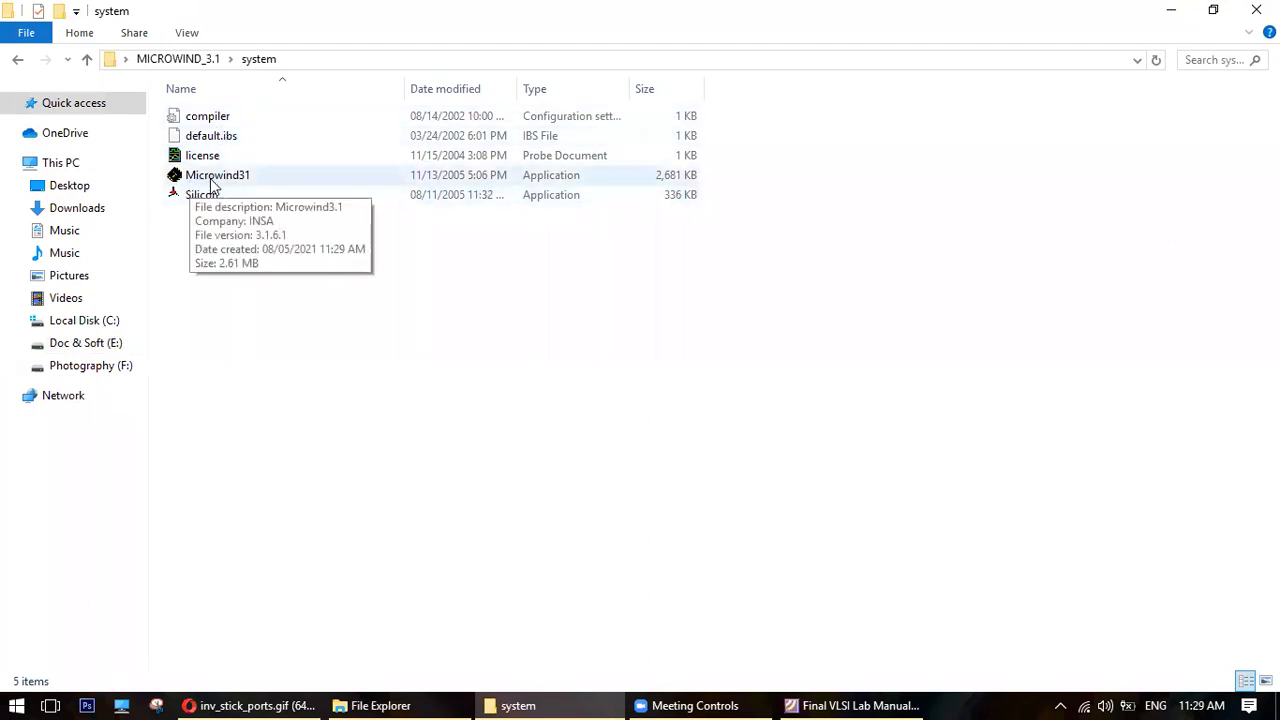
double_click(226, 177)
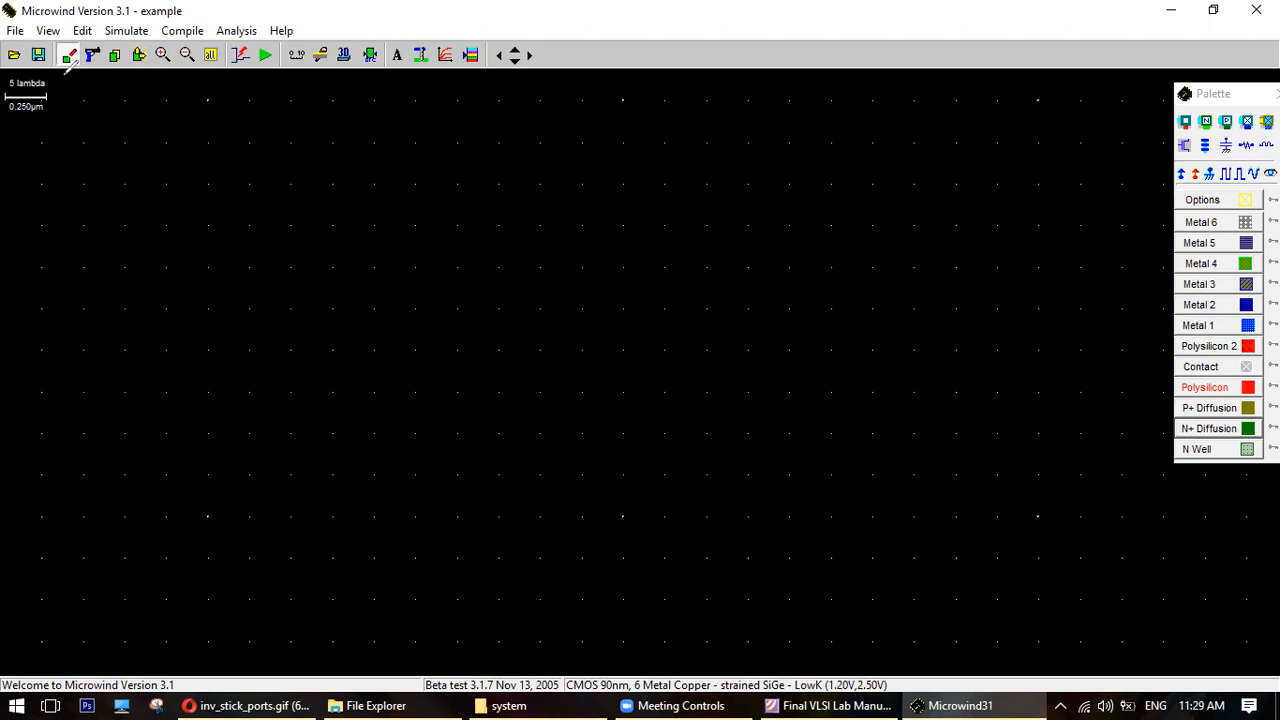
Circle the lambda scale indicator in the corner of the empty layout area with an annotation.
left_click_drag(12, 117, 77, 88)
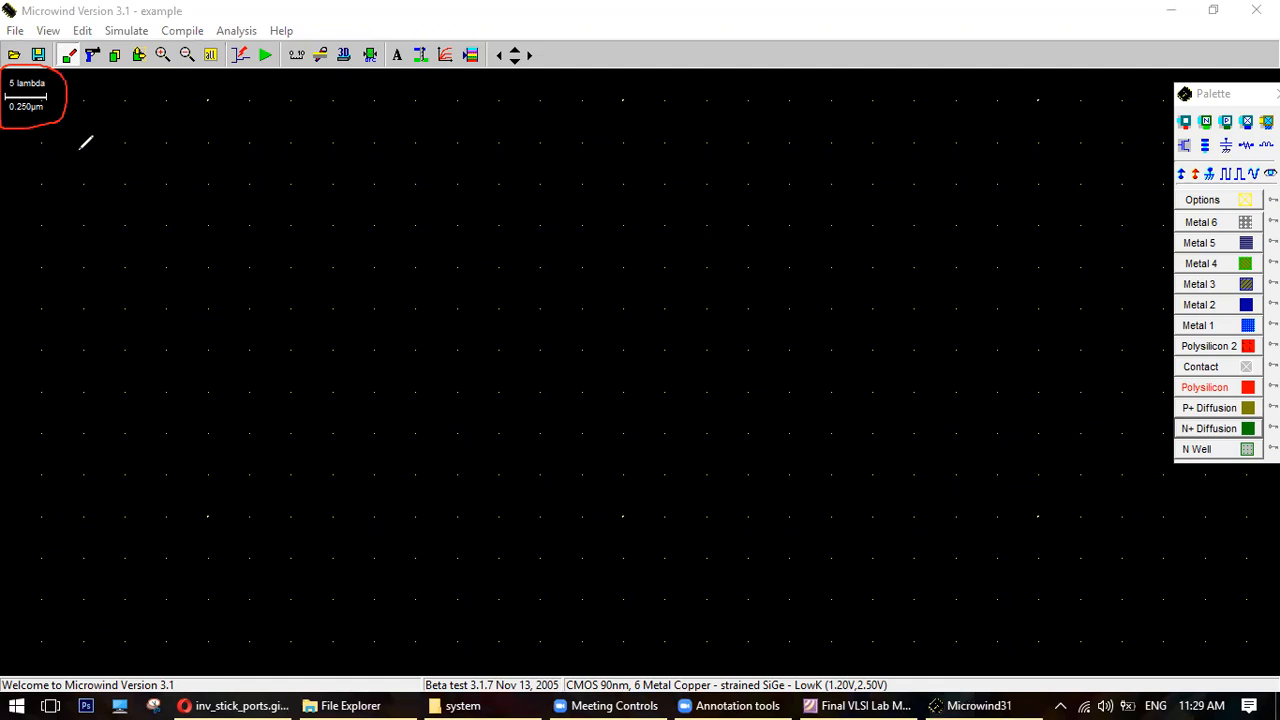
Clear the annotation from the layout area and open the foundry rule file selection.
left_click(797, 172)
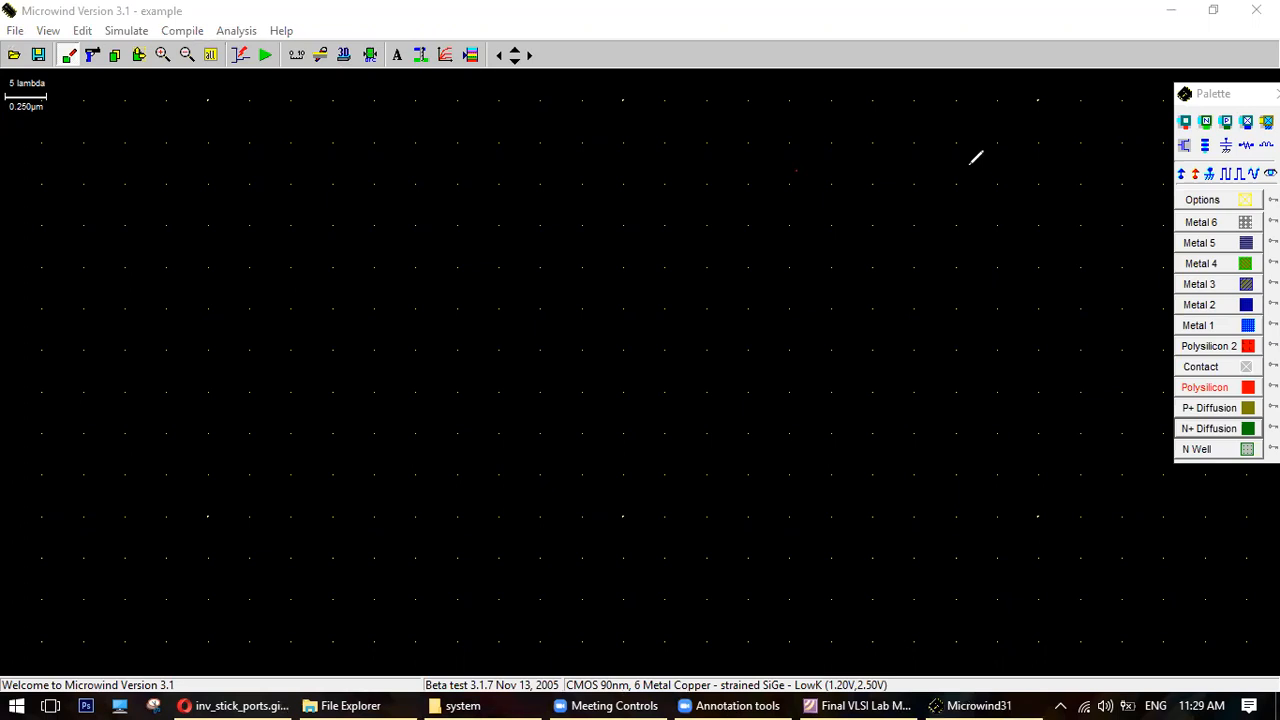
left_click(14, 30)
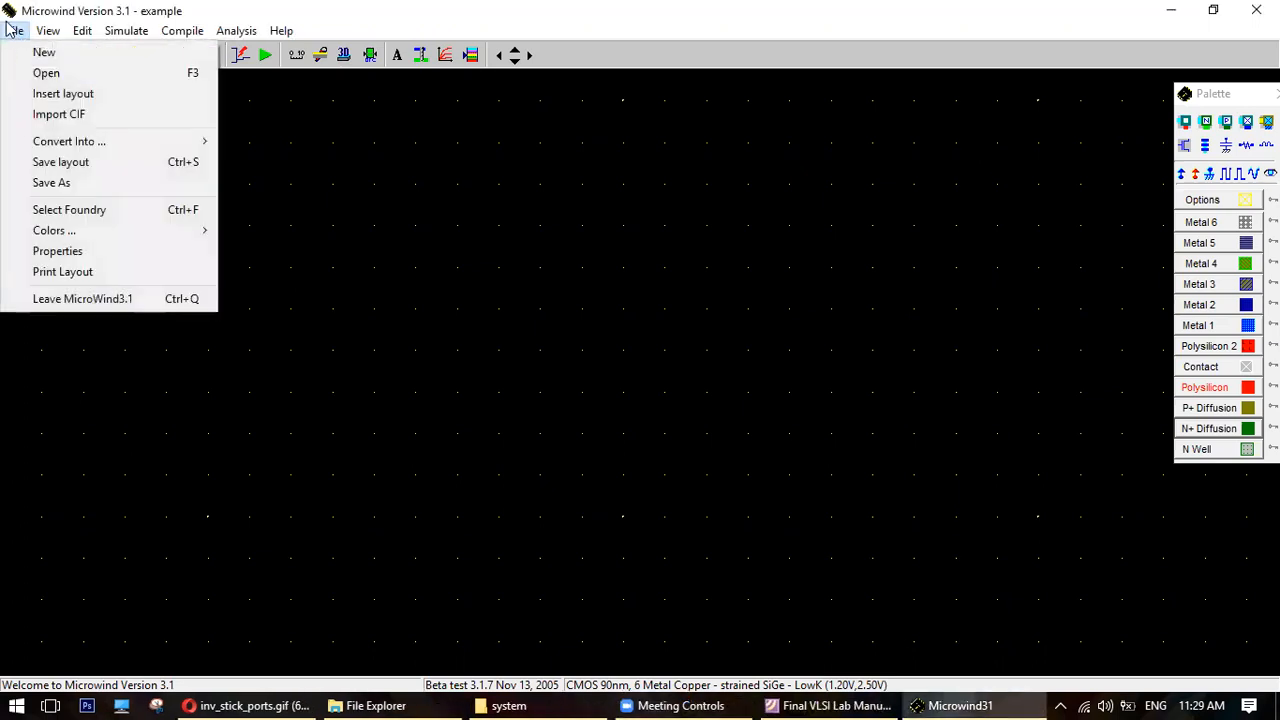
mouse_move(48, 30)
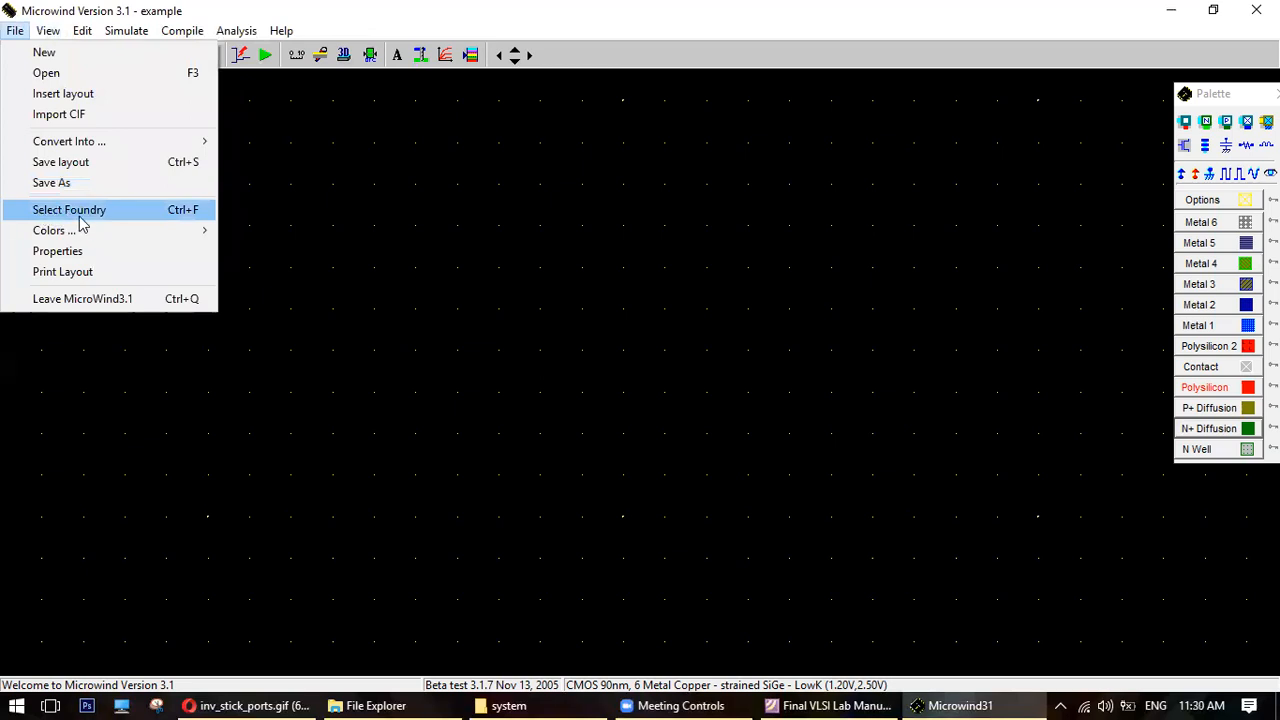
left_click(90, 212)
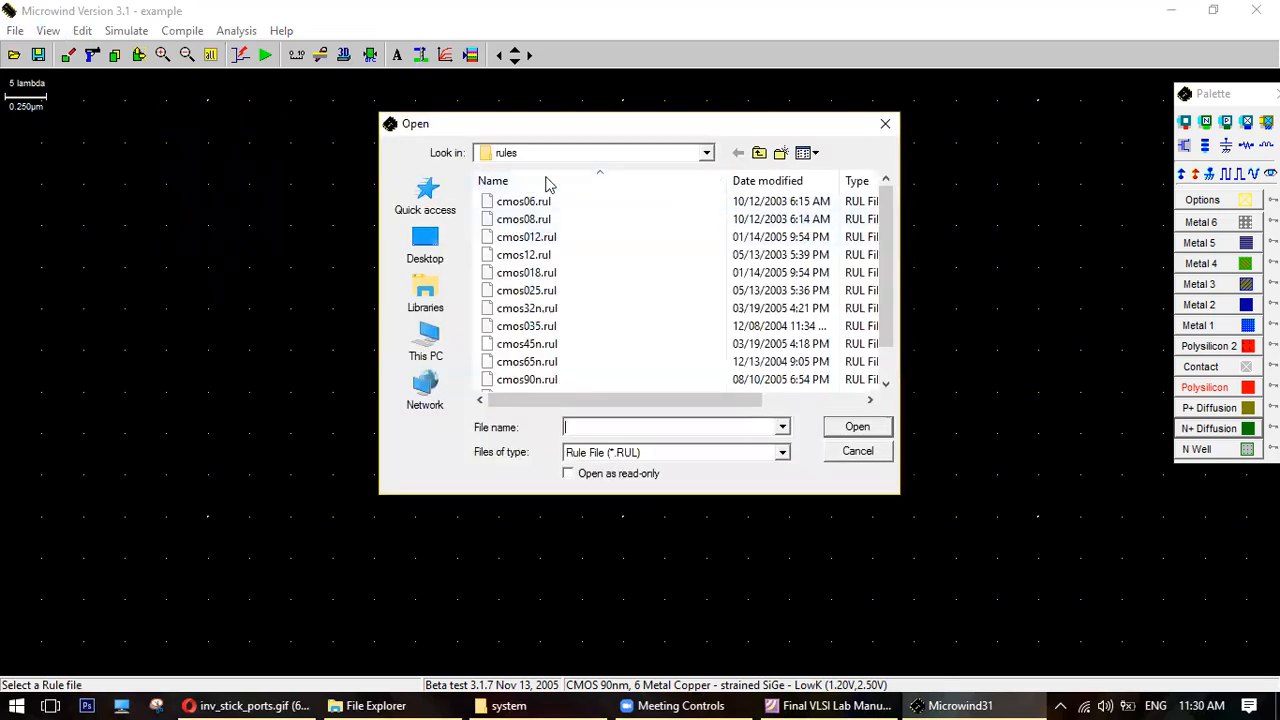
Locate the rules folder inside the MICROWIND_3.1 folder in File Explorer.
left_click(543, 702)
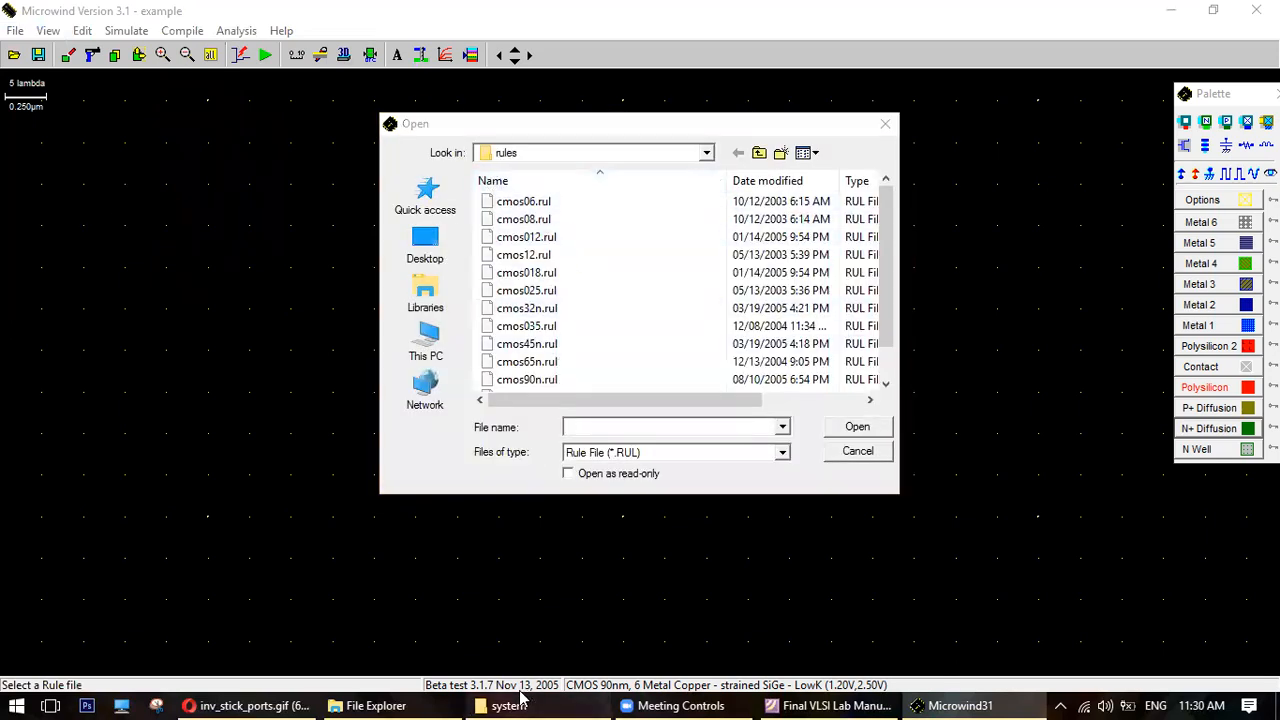
left_click(88, 60)
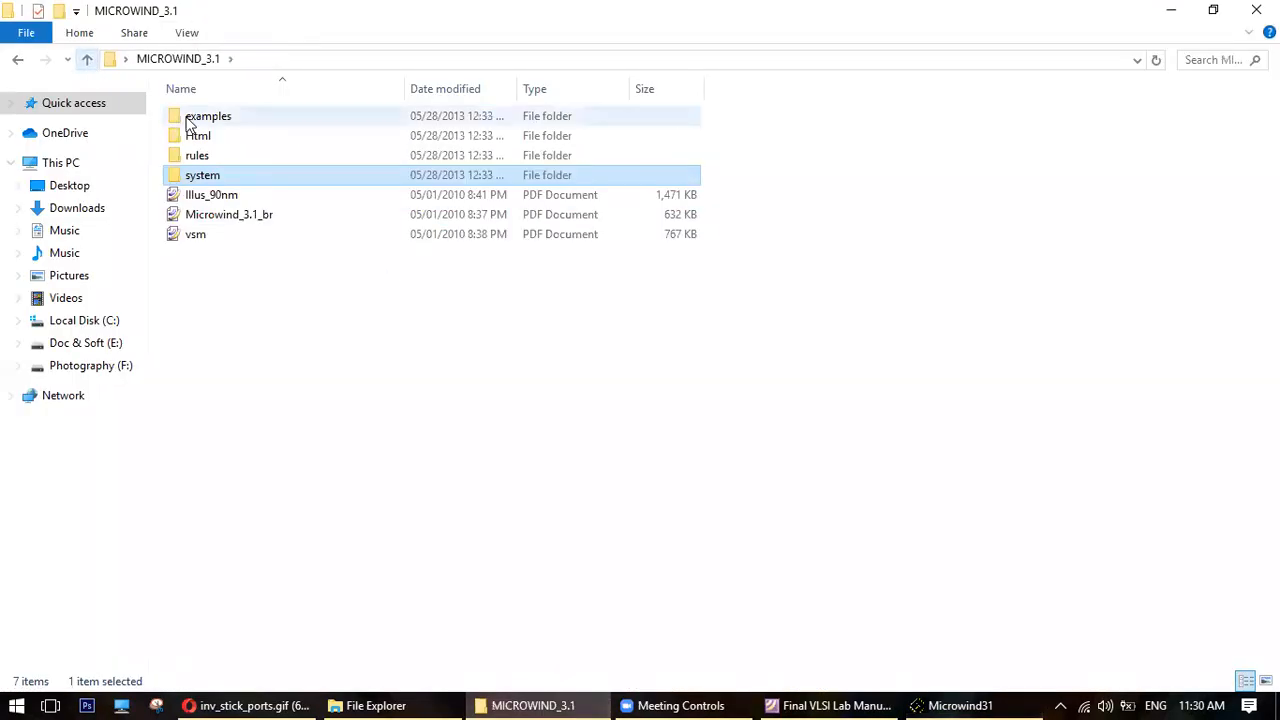
left_click(199, 158)
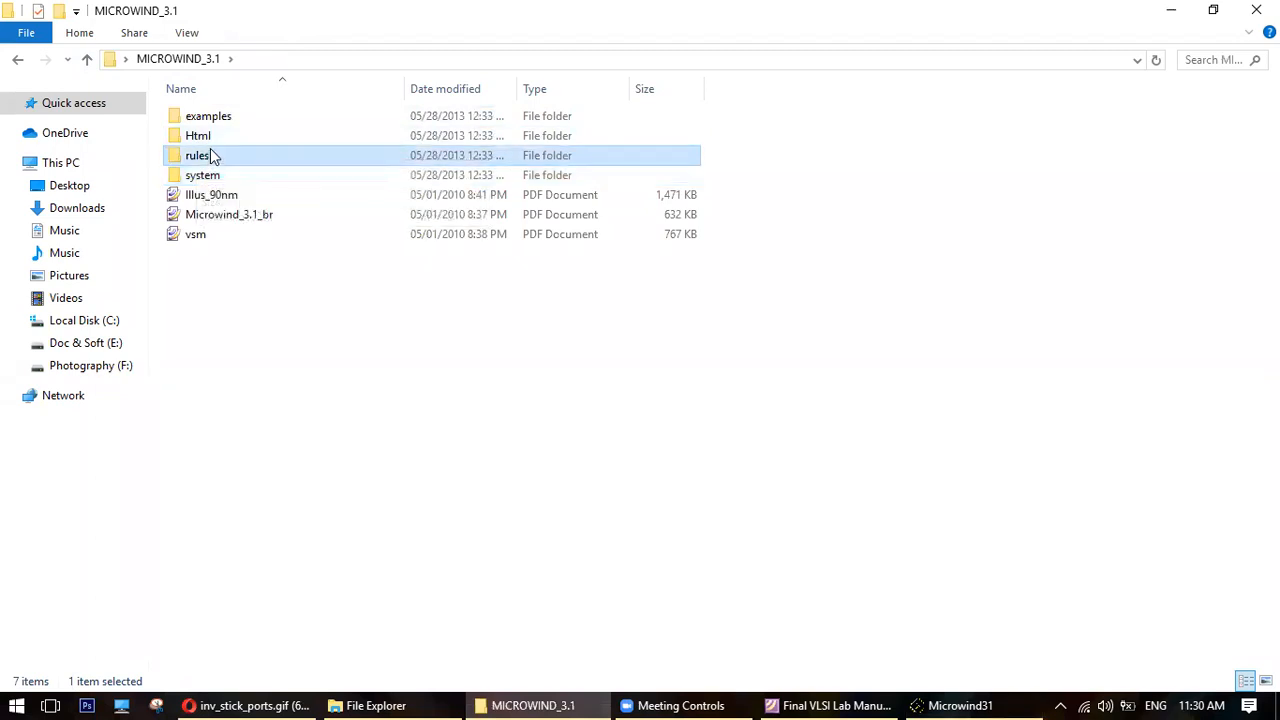
Select the cmos90n.rul rule file back in Microwind and bring up the layout figure in the VLSI lab manual.
left_click(983, 702)
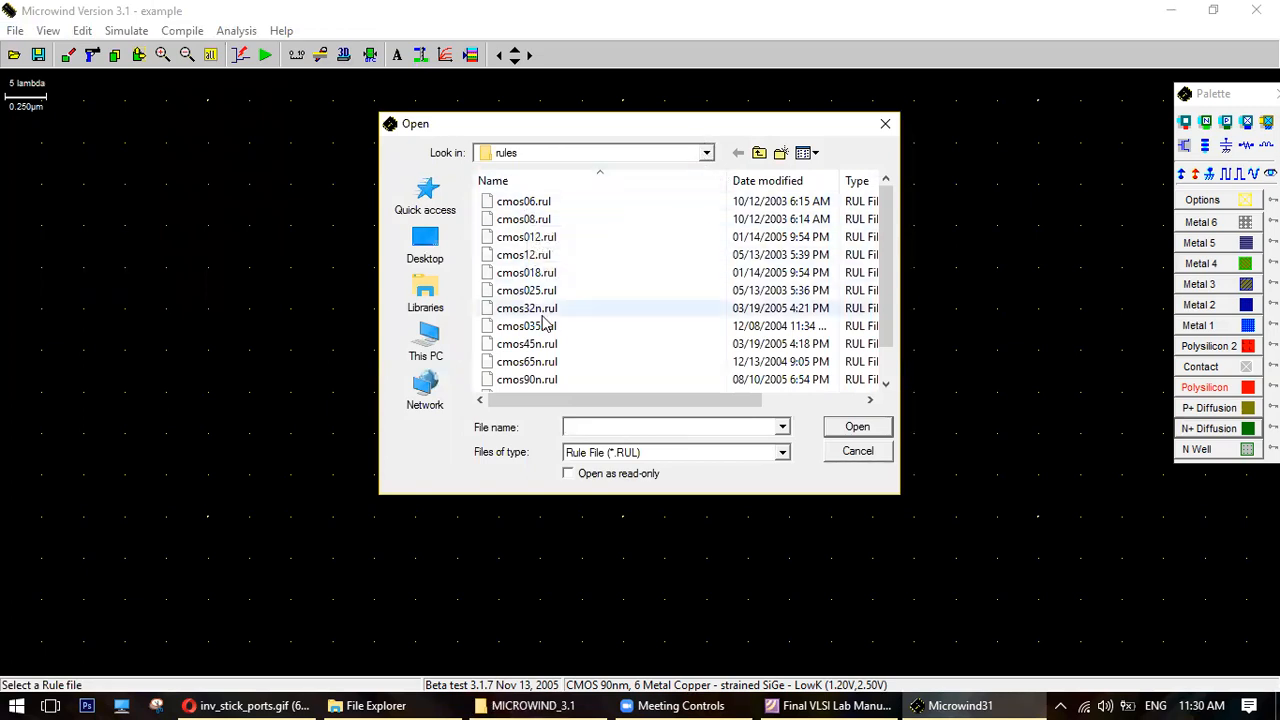
left_click(530, 383)
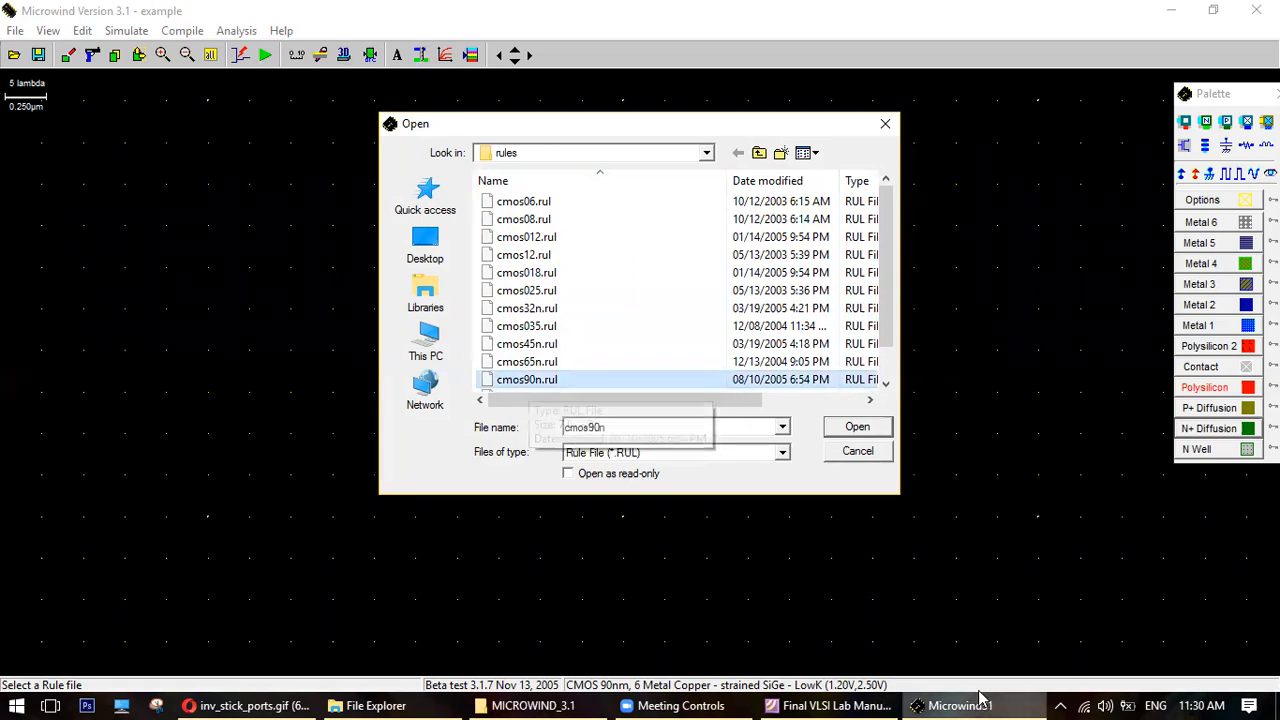
left_click(858, 696)
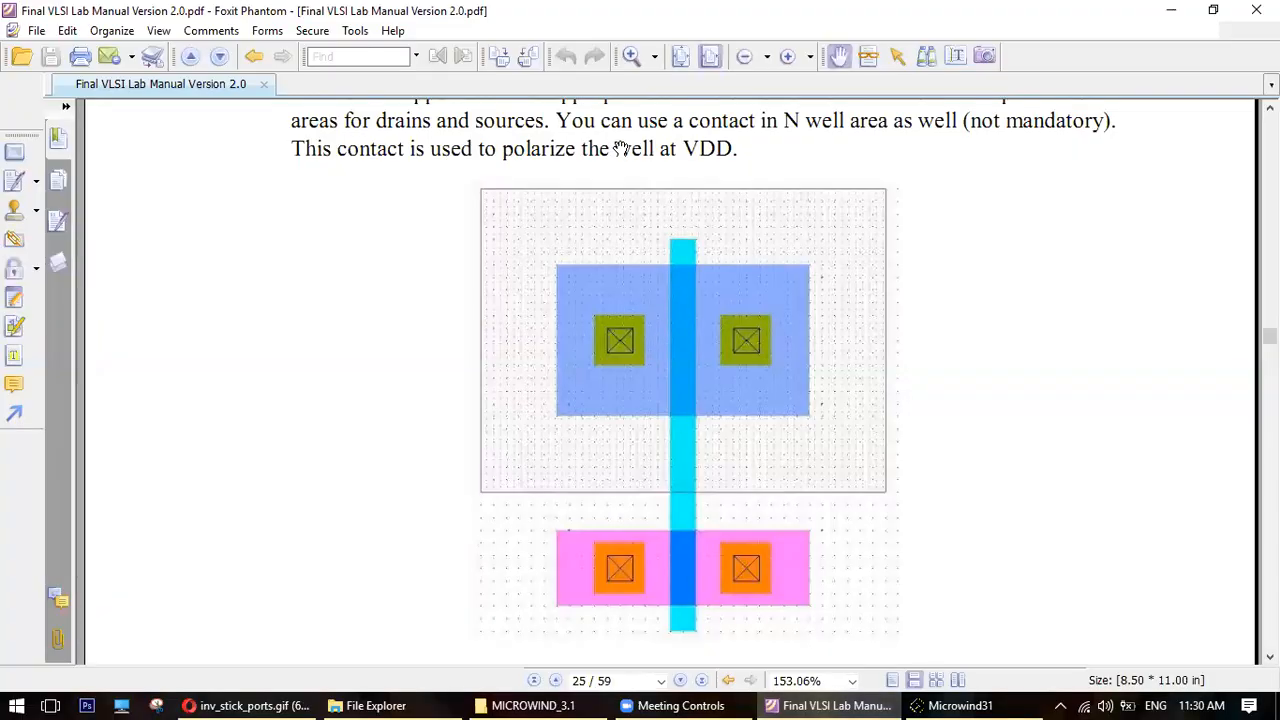
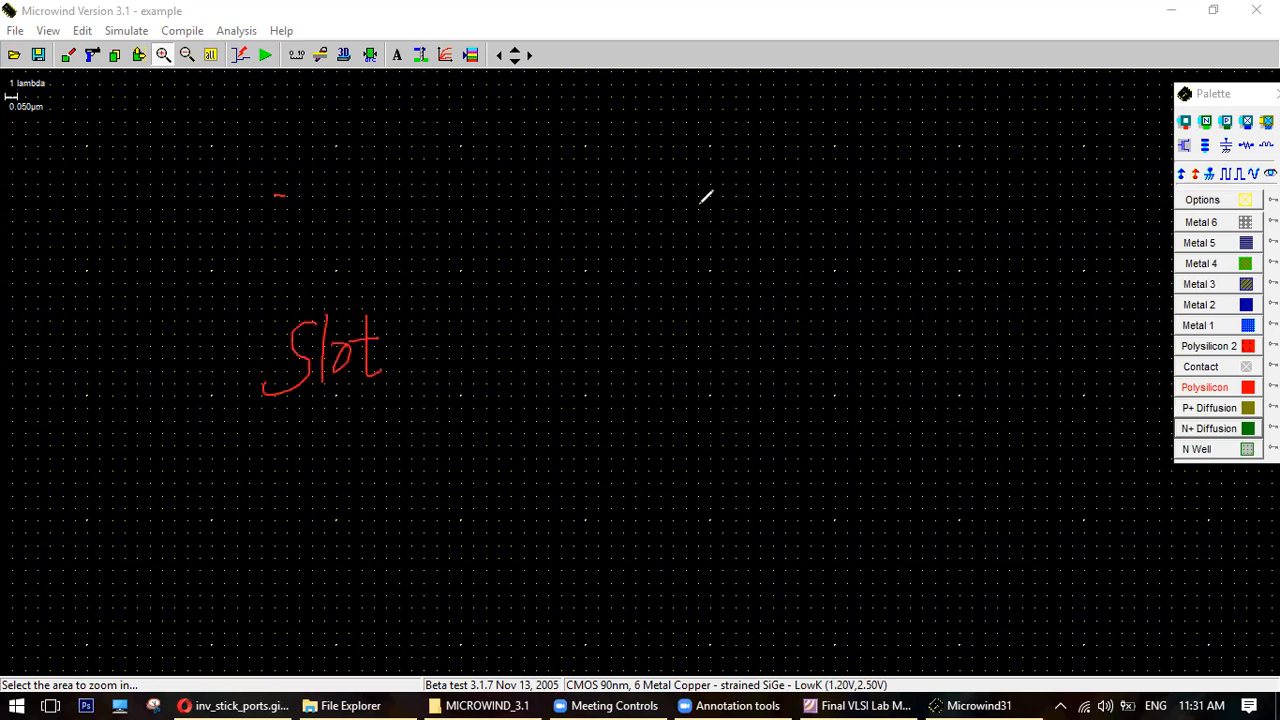
left_click_drag(268, 194, 313, 195)
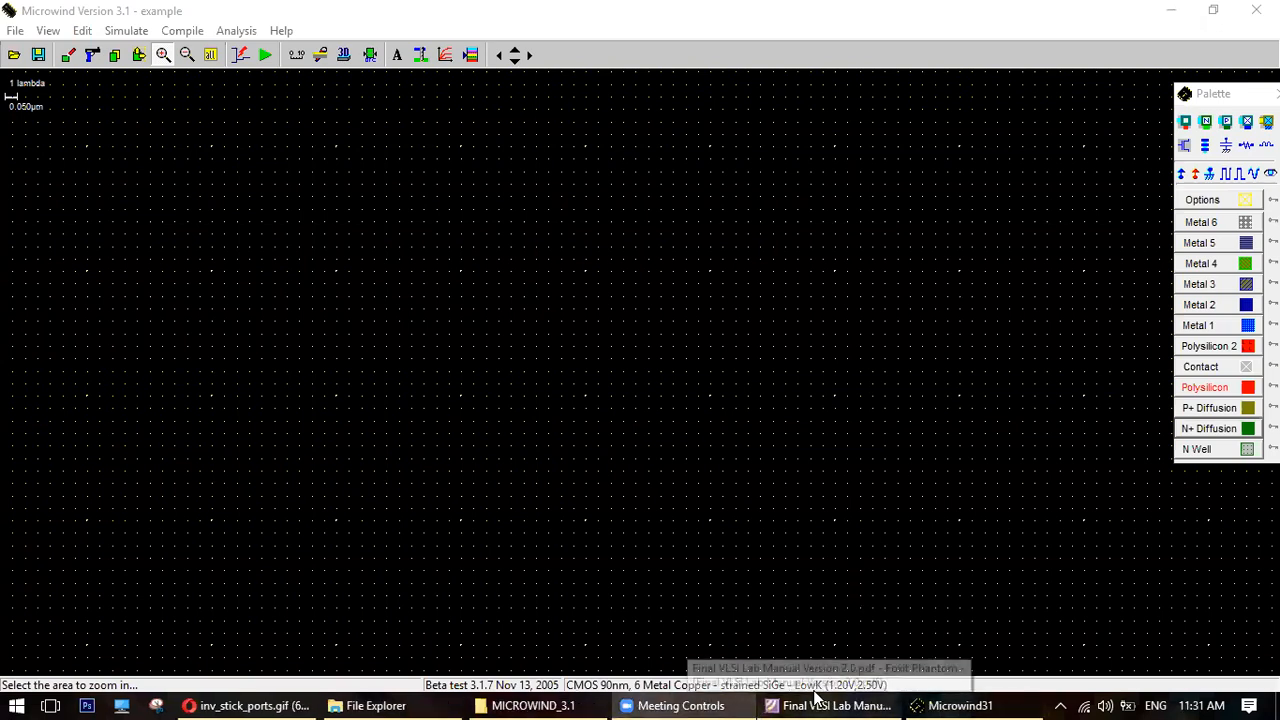
right_click(829, 706)
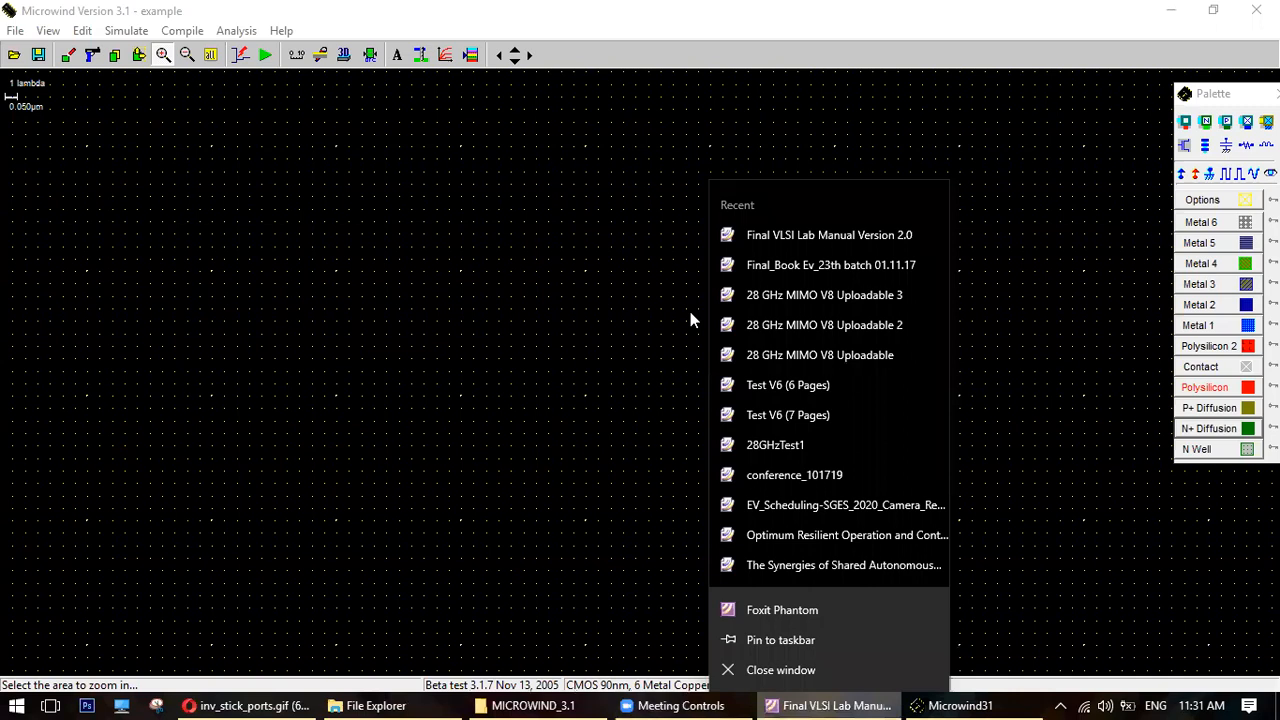
left_click(690, 314)
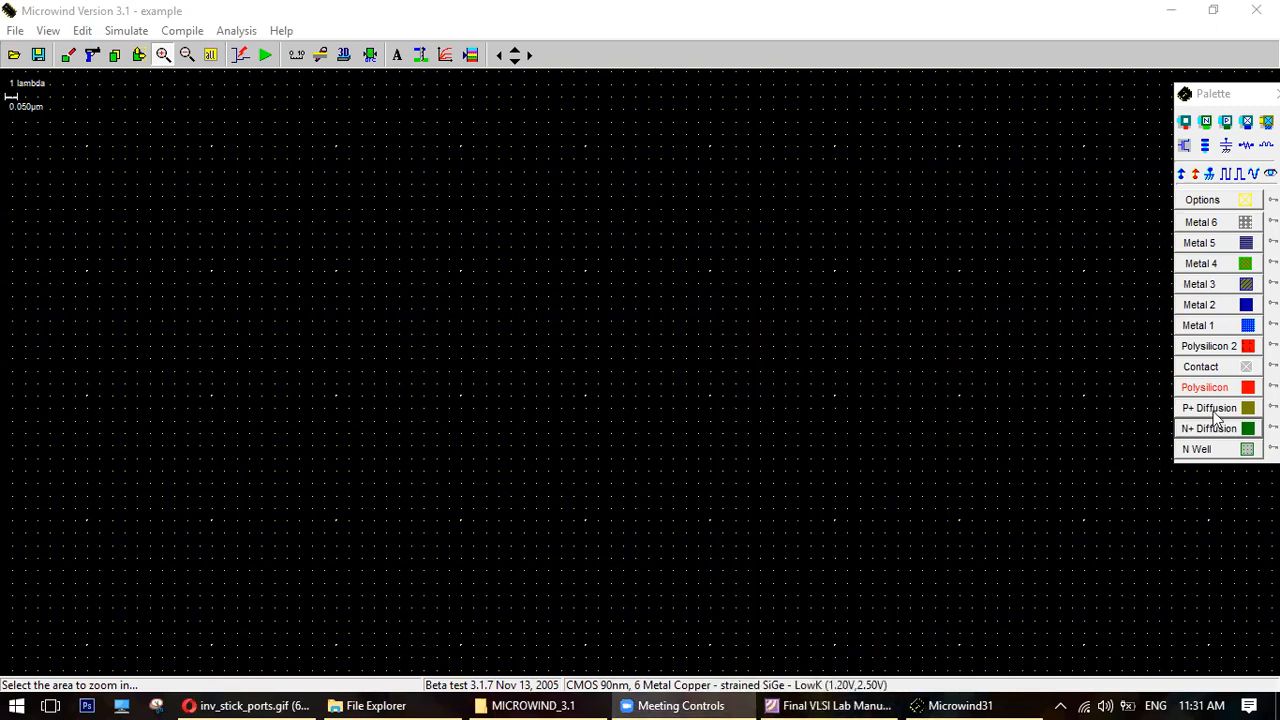
Review the inverter stick diagram in the browser and the matching layout figure in the lab manual.
left_click(222, 705)
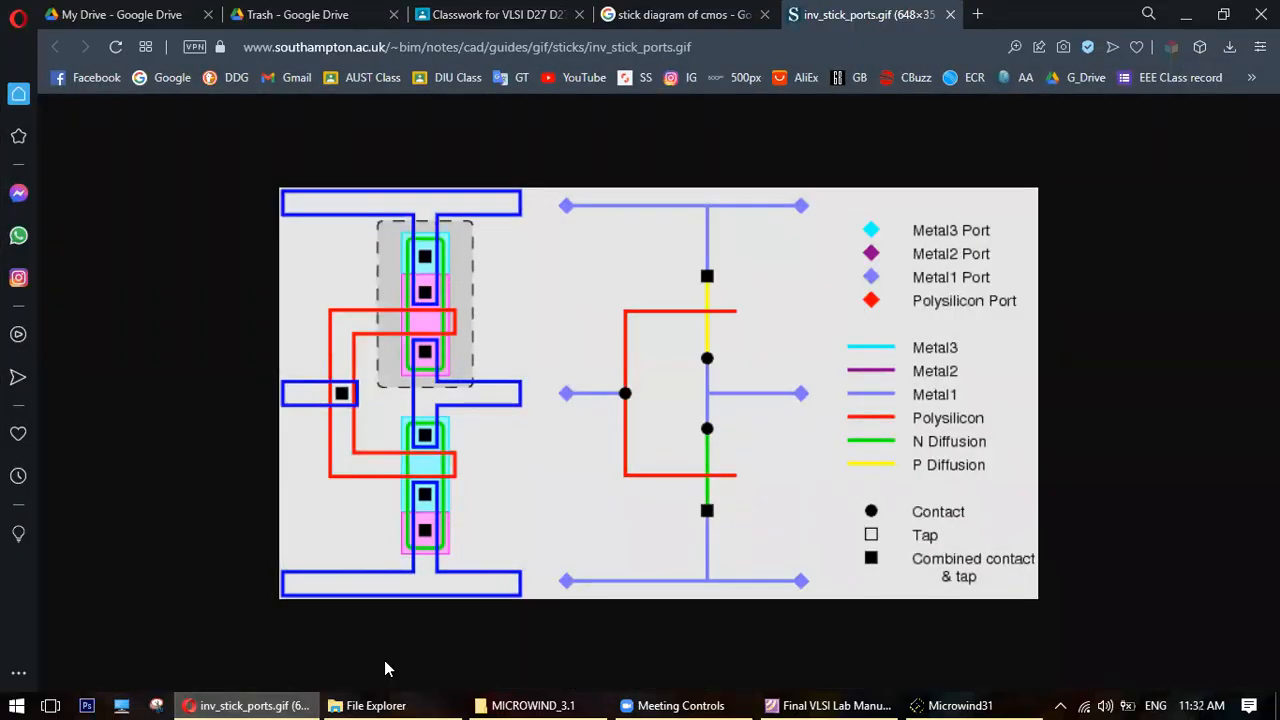
key("alt+Tab")
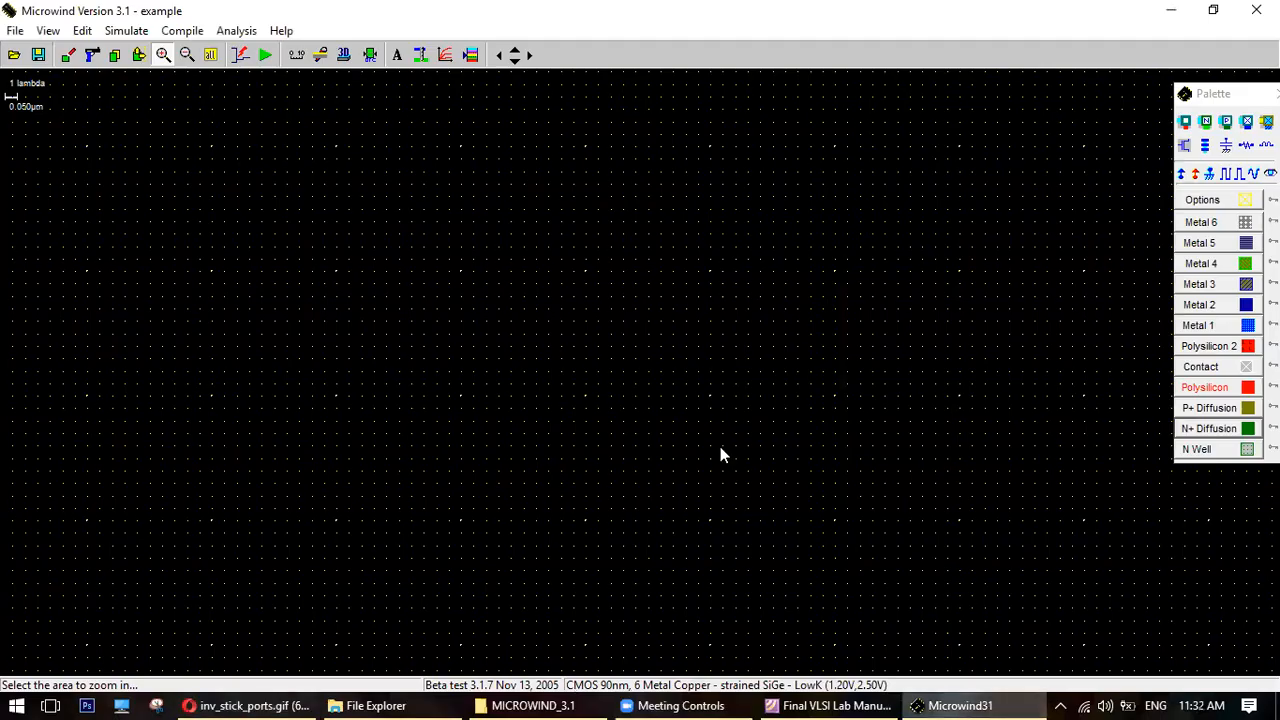
left_click(830, 705)
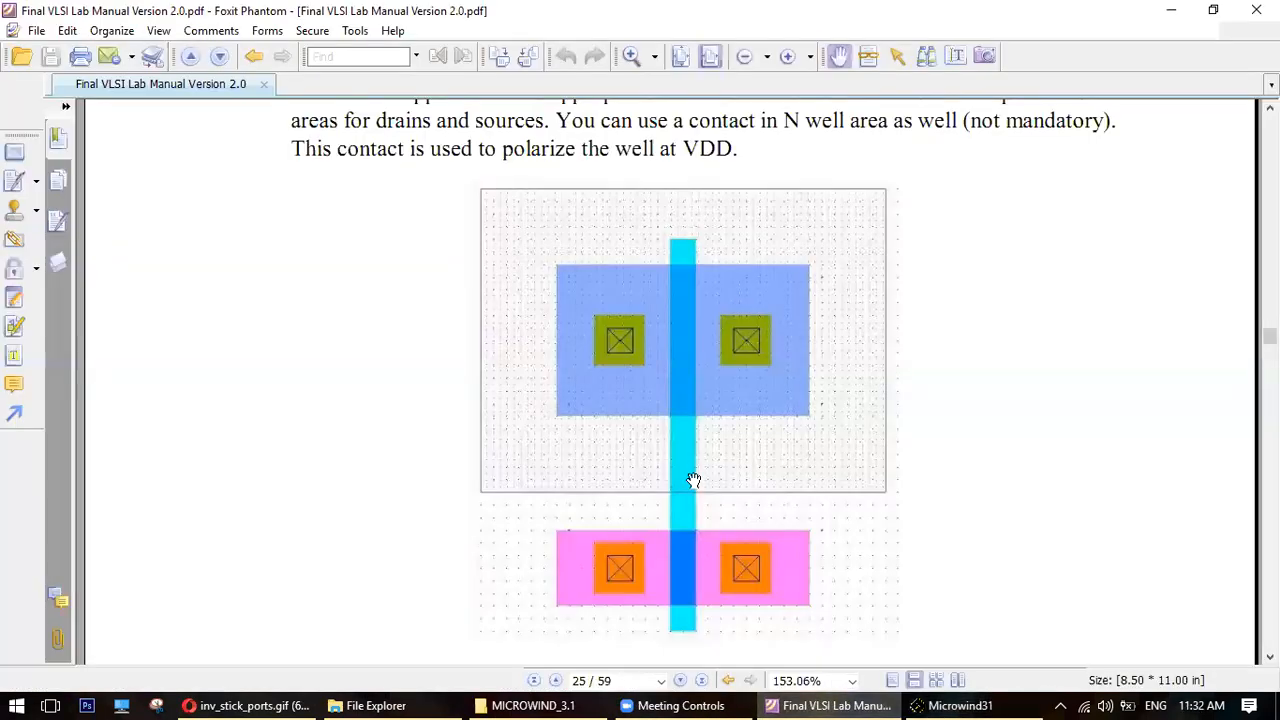
Back in Microwind, draw an N+ Diffusion box of 14 x 6 lambda in the lower part of the empty layout.
key("alt+Tab")
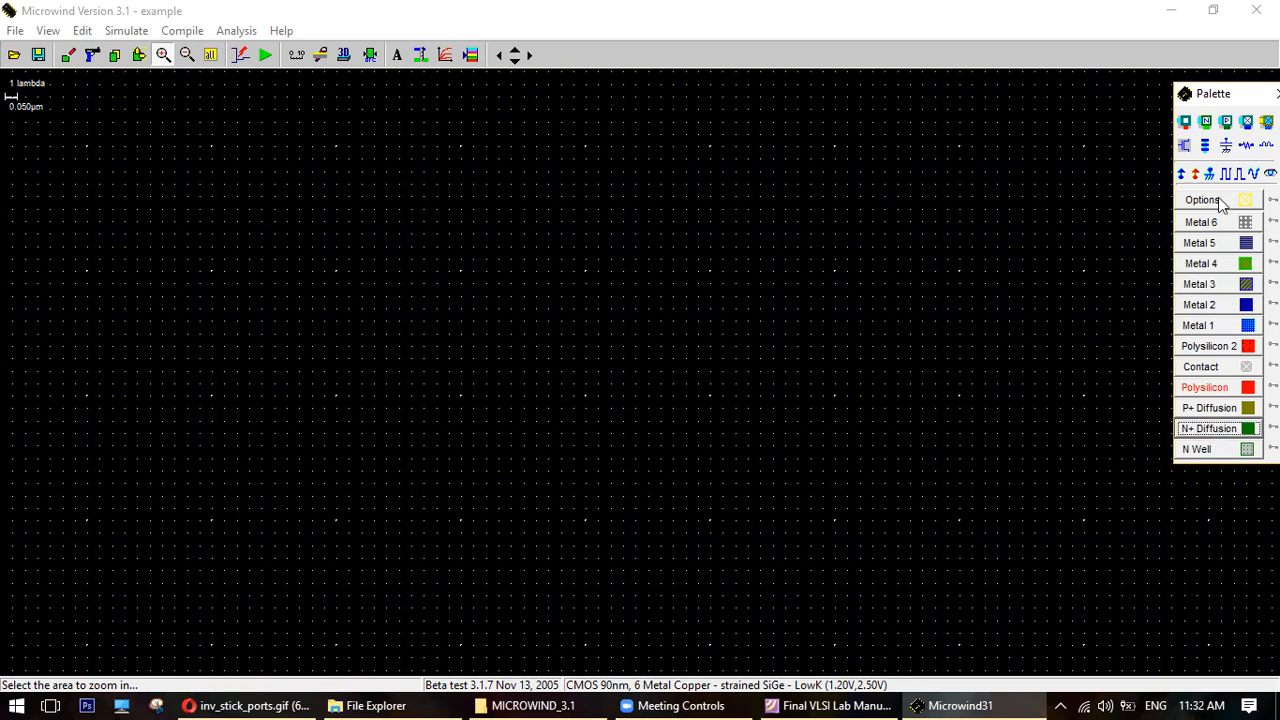
left_click(1205, 430)
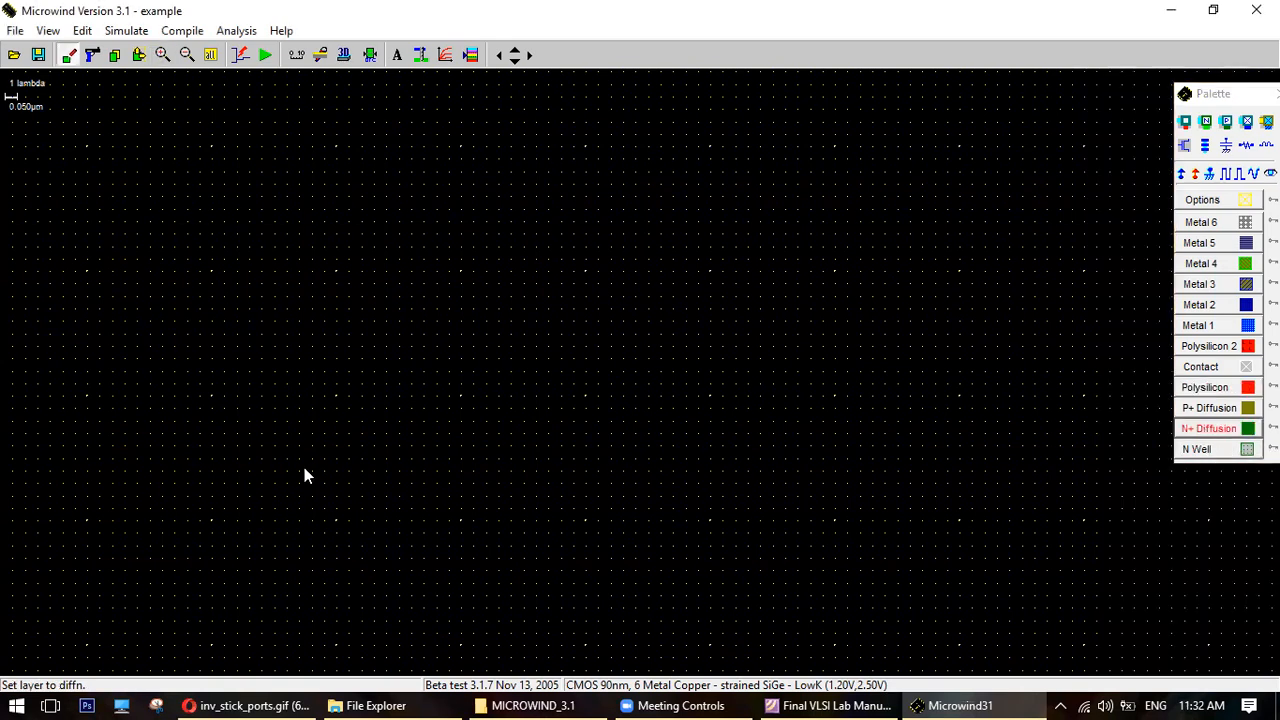
left_click_drag(211, 520, 390, 596)
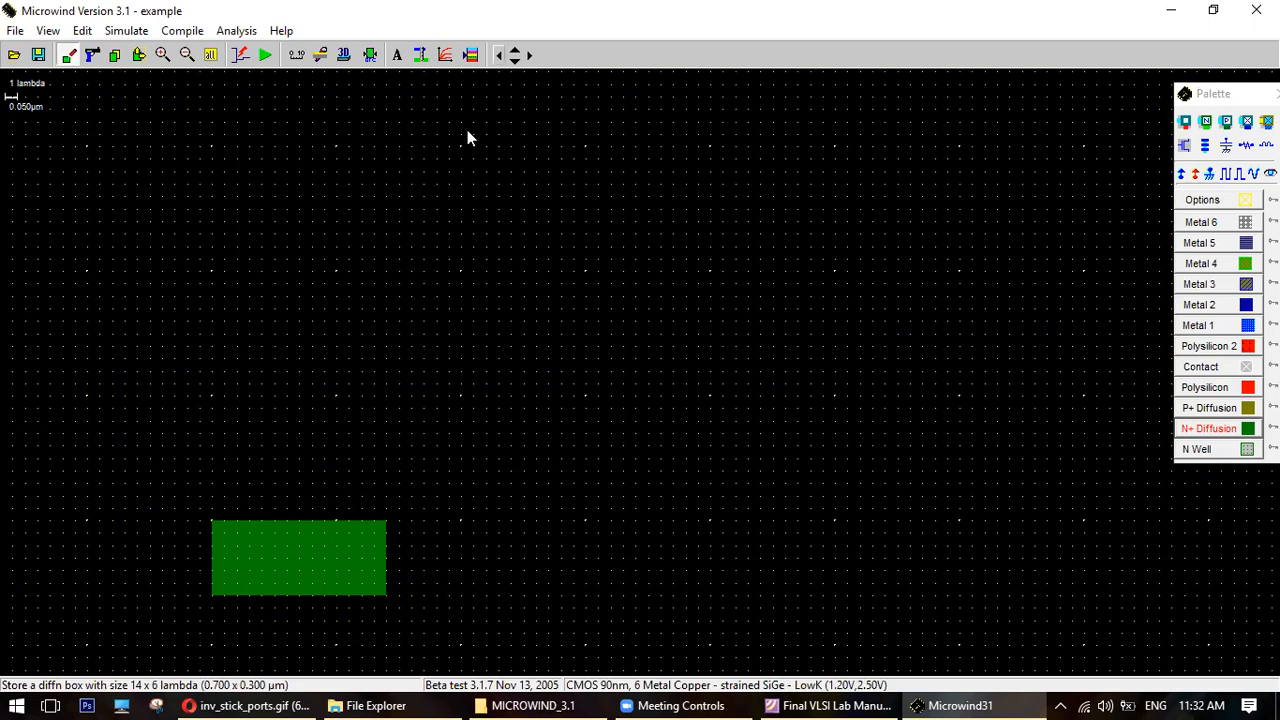
Annotate the N+ diffusion box with its 14λ width and 6λ height, and clear the annotations.
left_click_drag(226, 506, 386, 507)
mouse_move(289, 427)
left_mouse_down()
mouse_move(289, 471)
mouse_move(337, 462)
mouse_move(330, 506)
left_mouse_up()
left_click_drag(423, 522, 423, 604)
mouse_move(470, 537)
left_mouse_down()
mouse_move(456, 568)
mouse_move(462, 552)
left_mouse_up()
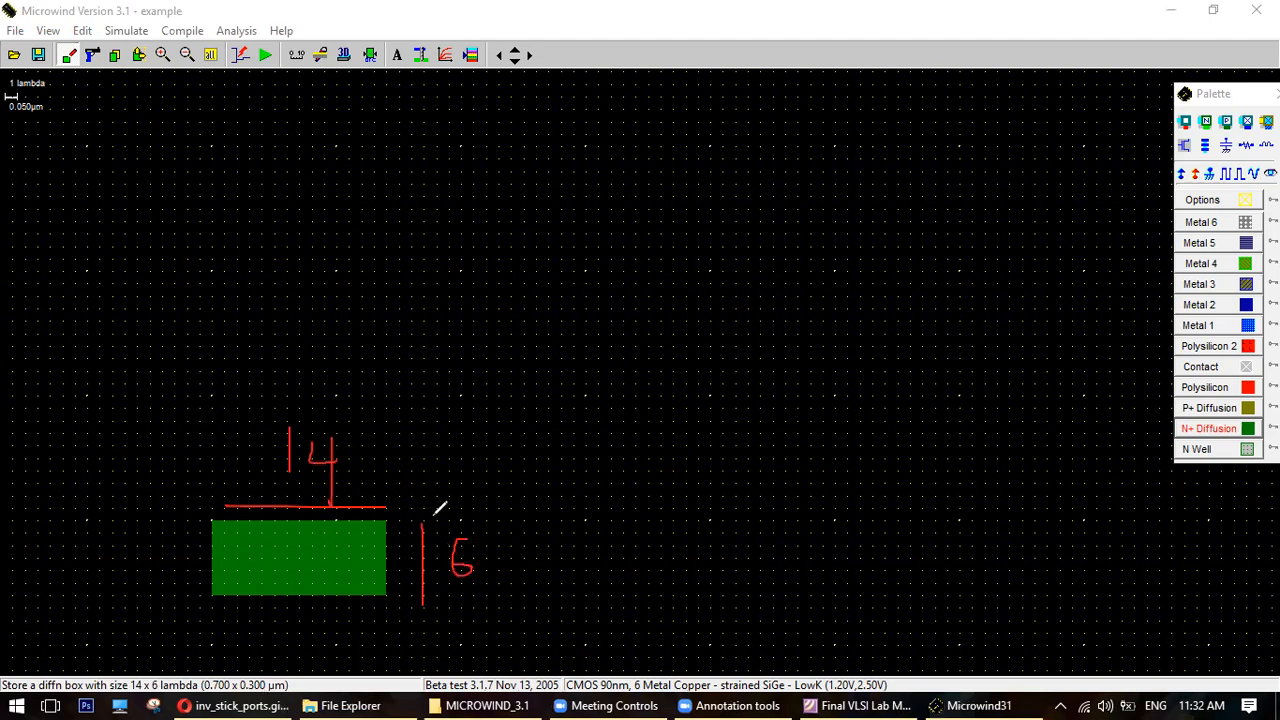
mouse_move(366, 447)
left_mouse_down()
mouse_move(403, 468)
mouse_move(358, 476)
left_mouse_up()
mouse_move(487, 533)
left_mouse_down()
mouse_move(514, 543)
mouse_move(516, 563)
left_mouse_up()
left_click_drag(502, 546, 488, 566)
mouse_move(398, 521)
left_mouse_down()
mouse_move(417, 580)
mouse_move(404, 600)
left_mouse_up()
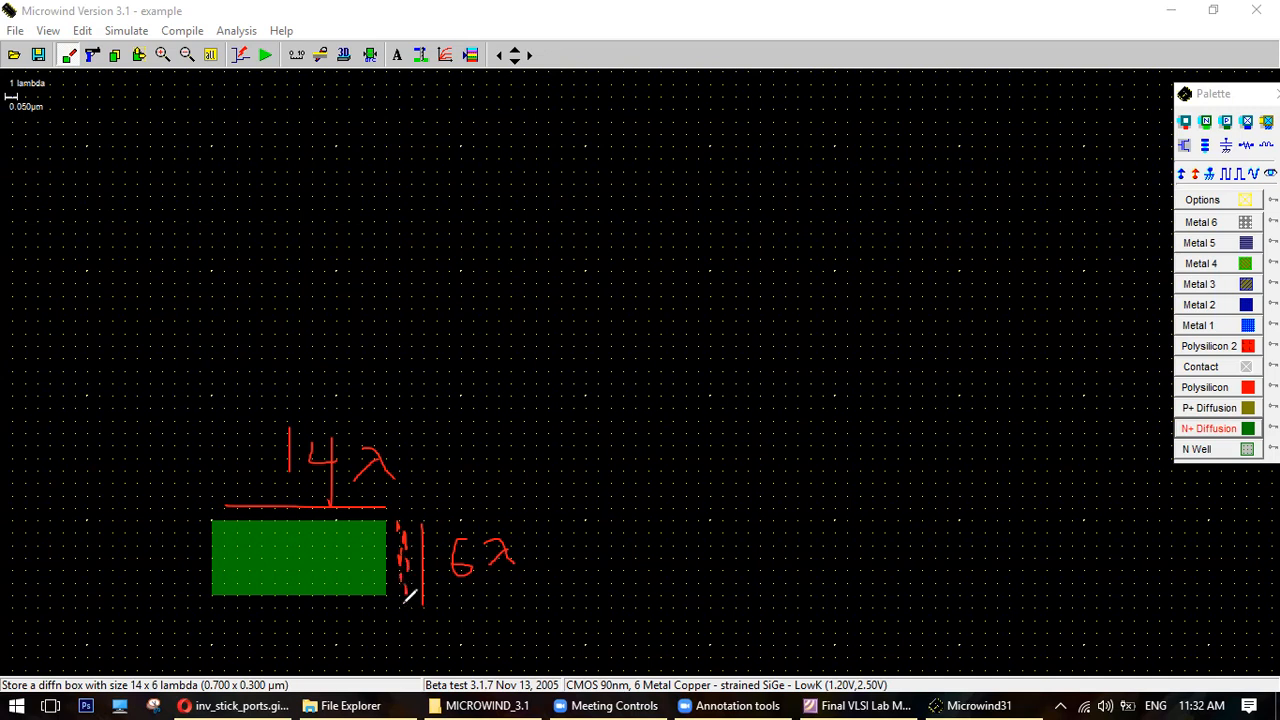
mouse_move(341, 533)
left_mouse_down()
mouse_move(392, 534)
mouse_move(386, 584)
left_mouse_up()
left_click(815, 185)
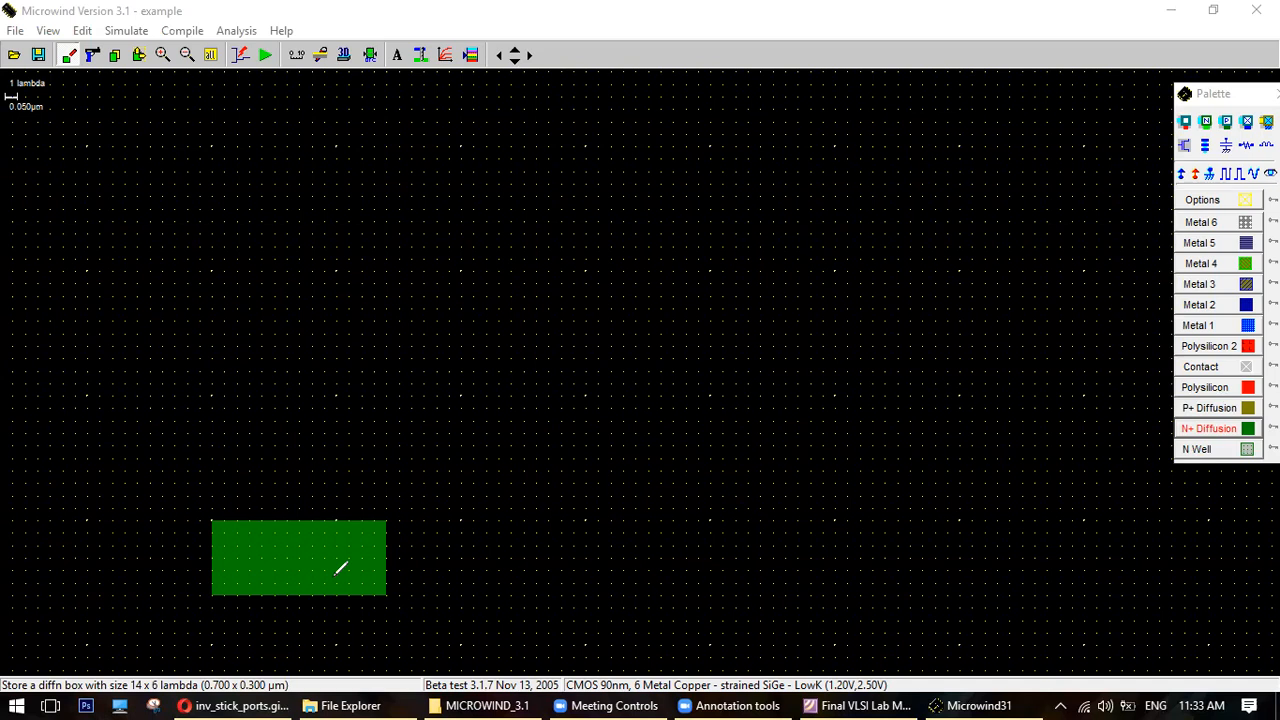
left_click(797, 34)
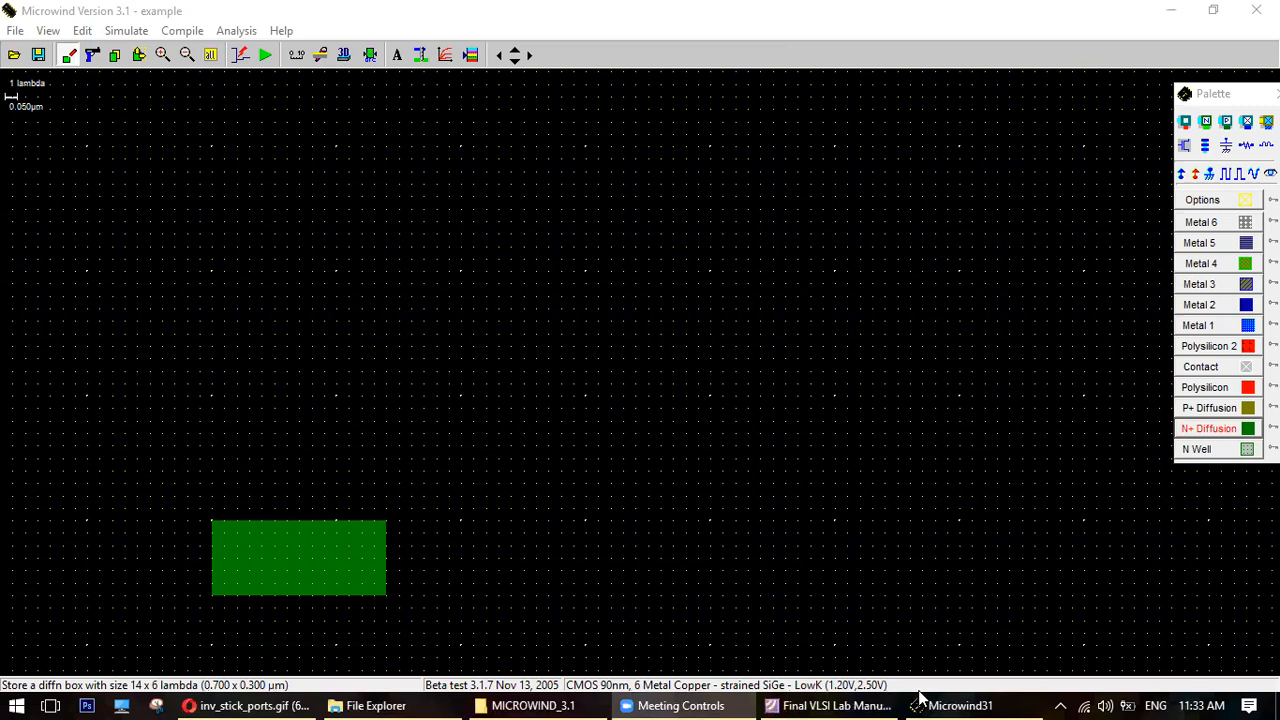
Check the N diffusion contacts in the browser's stick diagram image and return to Microwind.
left_click(252, 705)
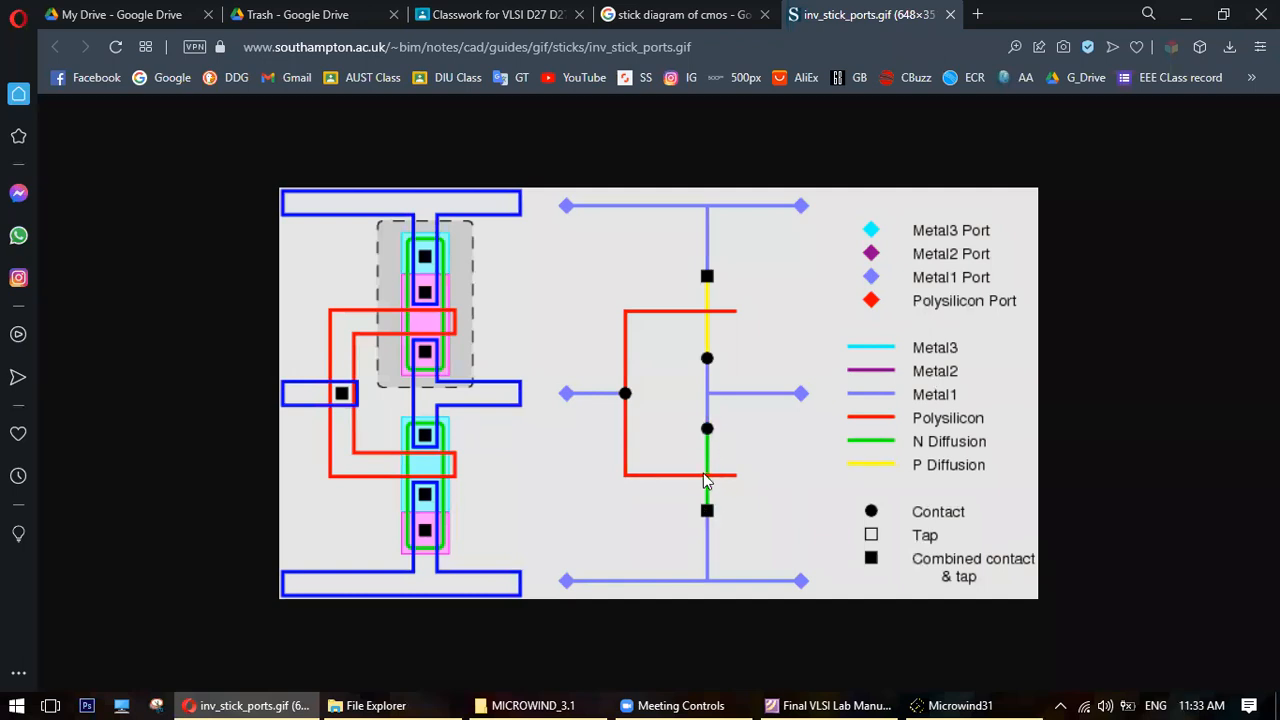
left_click(1185, 14)
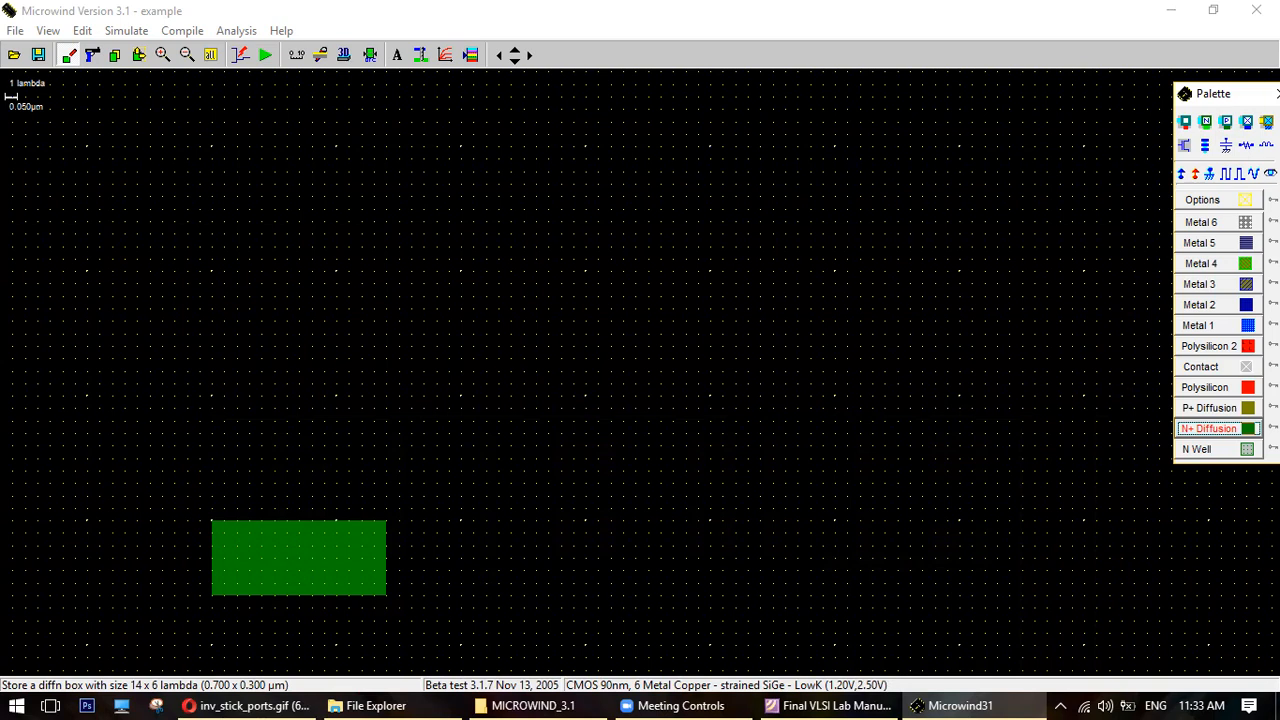
Move the palette beside the N+ diffusion box, circle its N+ diffusion contact tool, and clear the annotation.
left_click_drag(1217, 100, 514, 285)
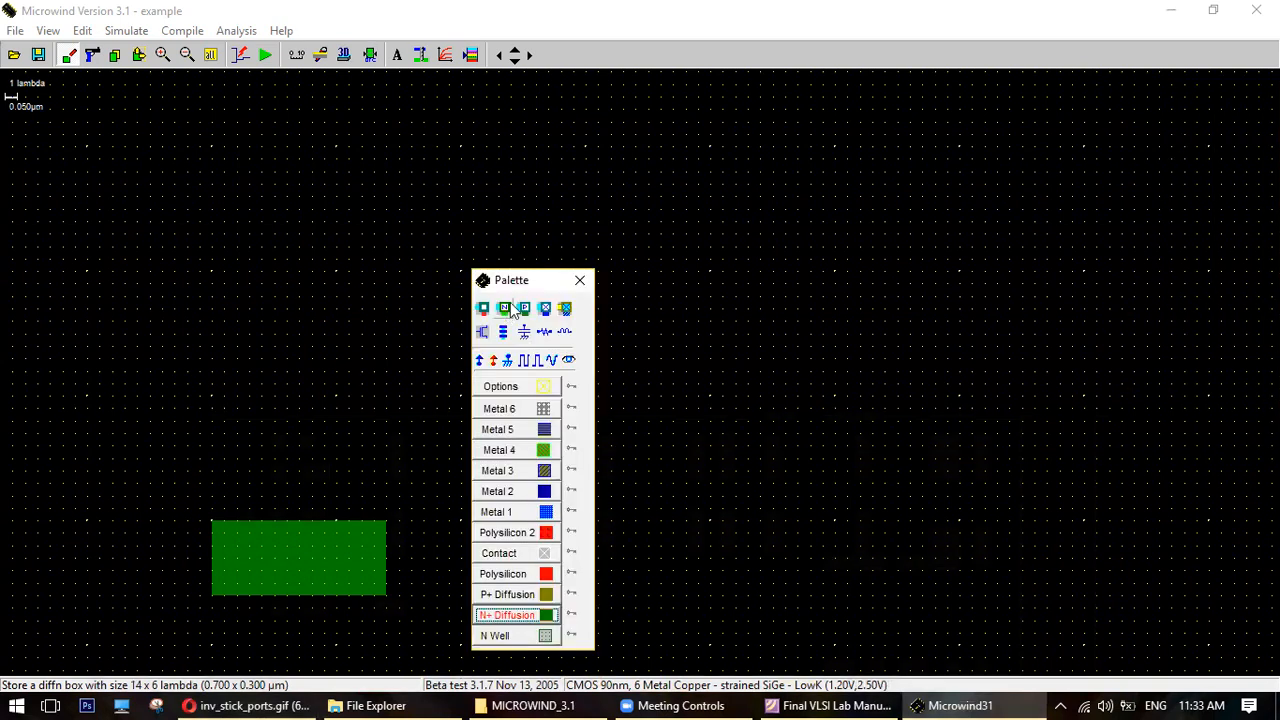
mouse_move(508, 292)
left_mouse_down()
mouse_move(495, 296)
mouse_move(506, 323)
mouse_move(511, 293)
left_mouse_up()
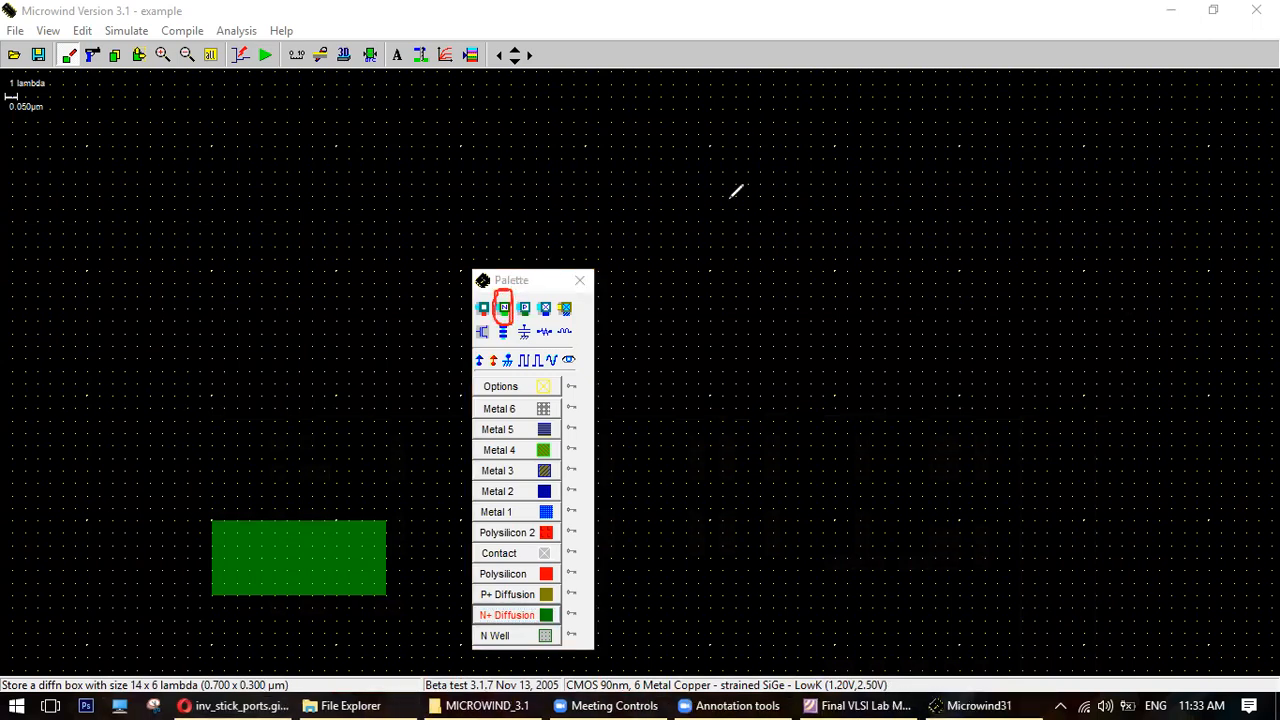
left_click(913, 96)
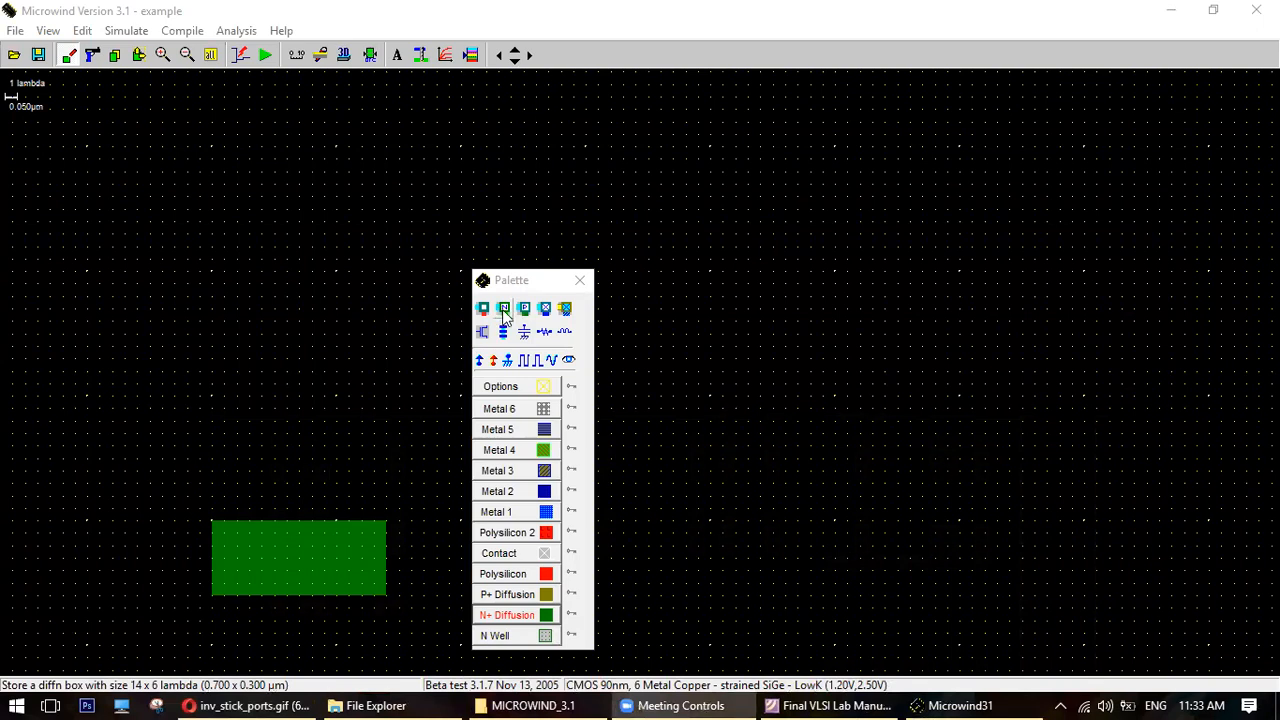
left_click(666, 338)
left_click(532, 281)
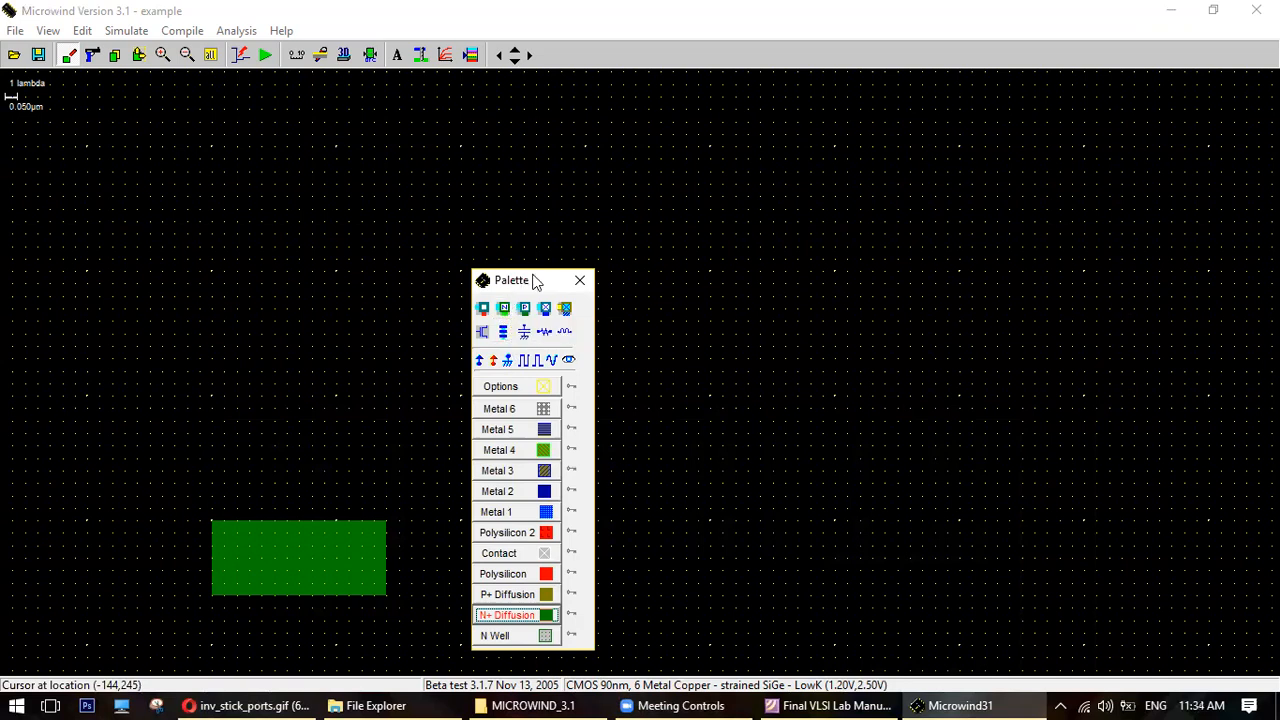
Move the palette away from the drawing and place two N+ diffusion contacts inside the green box, at about (-169, 227) and (-177, 227).
left_click_drag(534, 280, 1111, 67)
left_click(1081, 95)
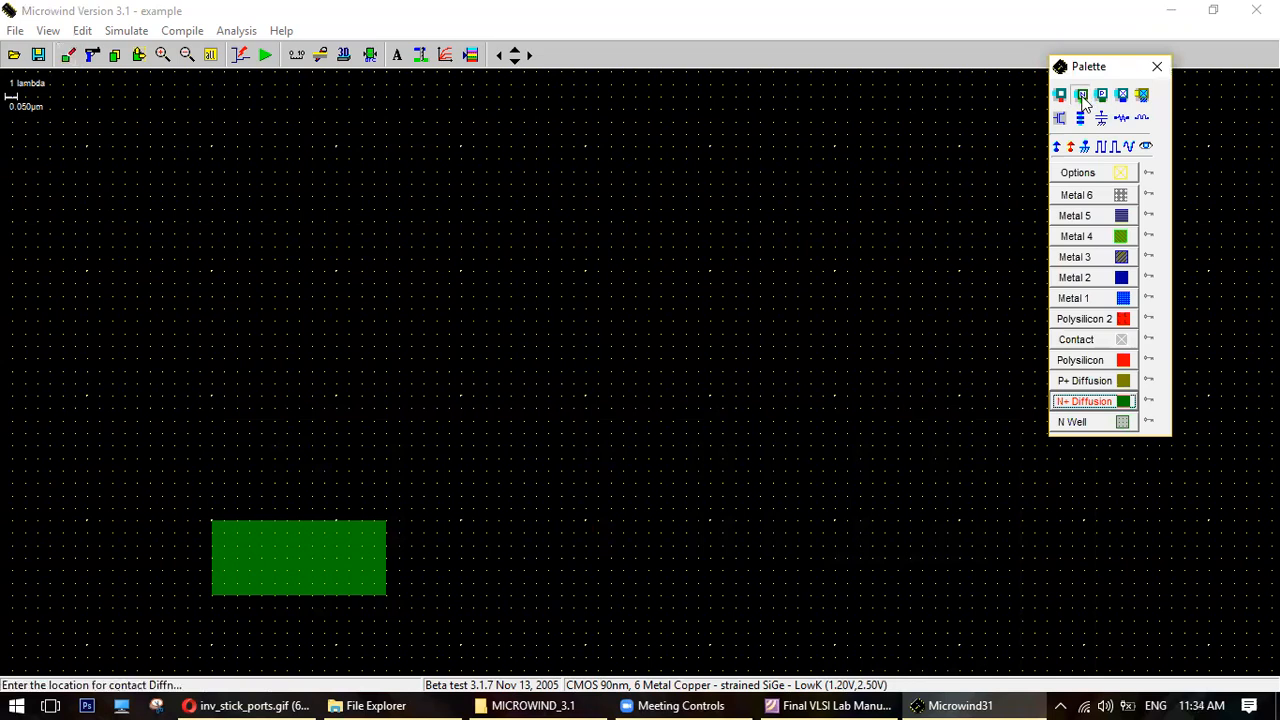
left_click(349, 562)
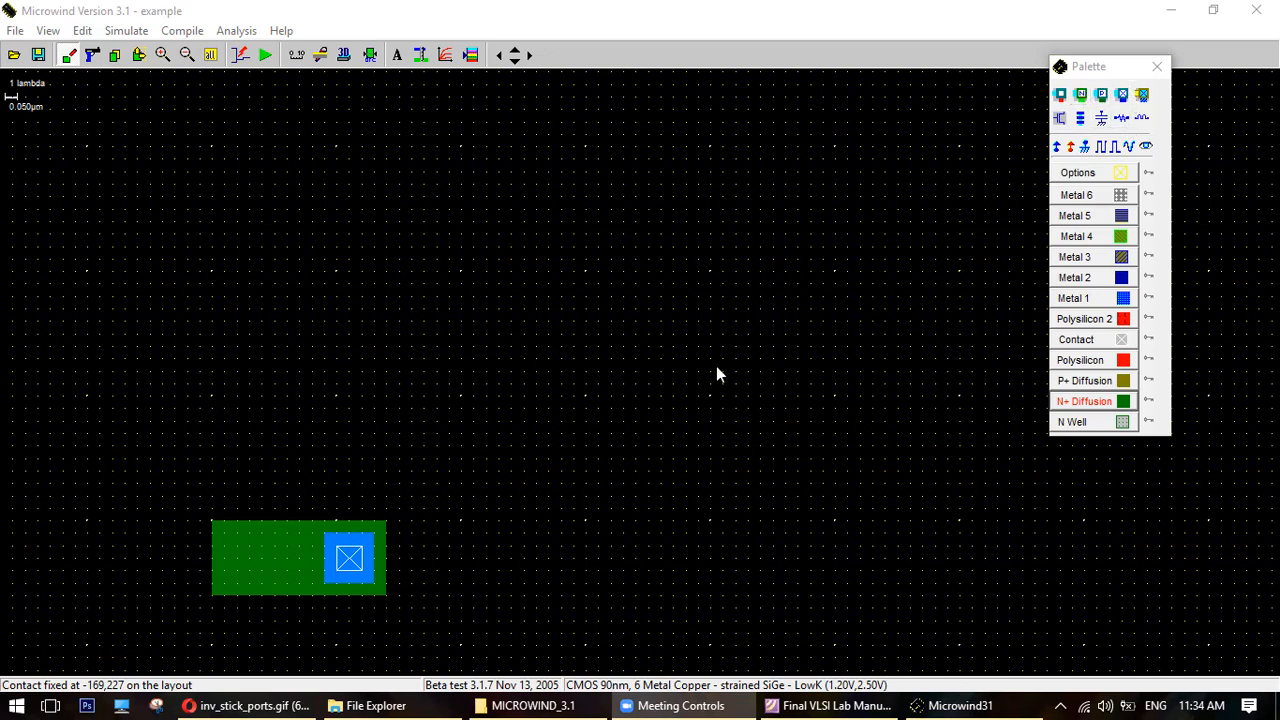
left_click(1081, 95)
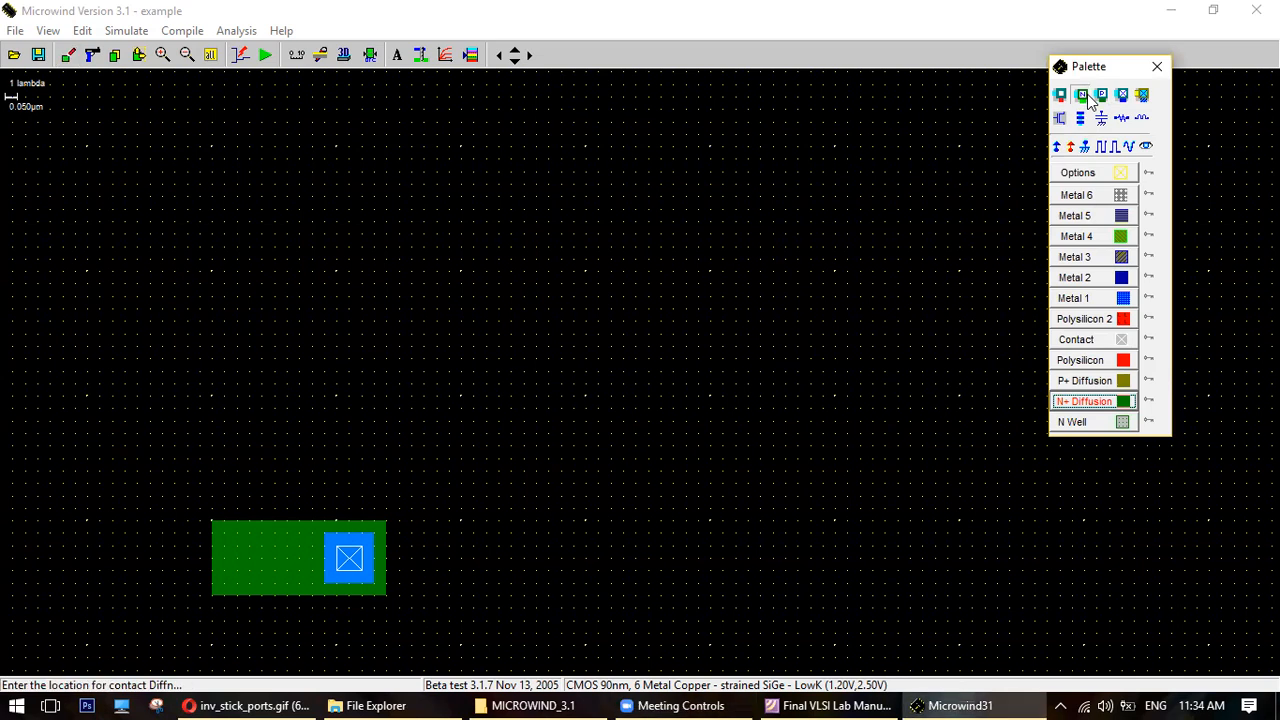
left_click(247, 557)
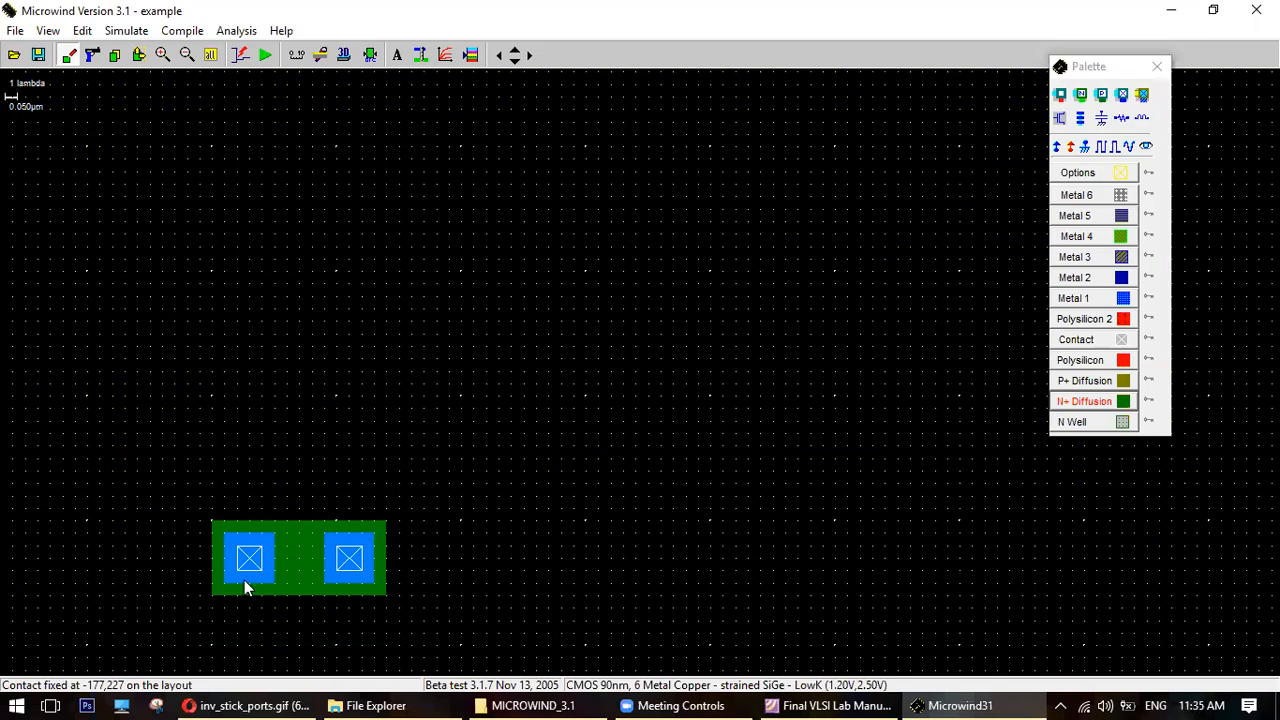
Draw a P+ diffusion box of 14 × 6 lambda directly above the N+ diffusion box, aligned with its sides.
left_click(1104, 382)
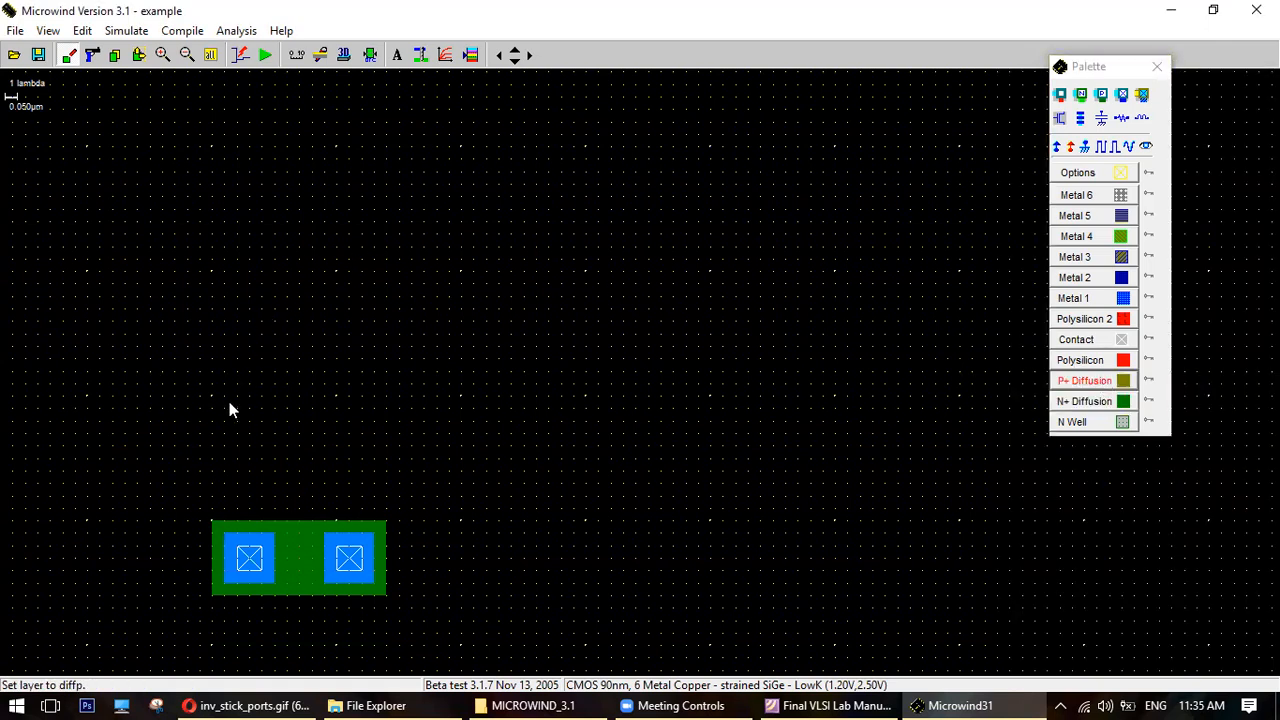
left_click(1100, 382)
left_click_drag(212, 371, 386, 294)
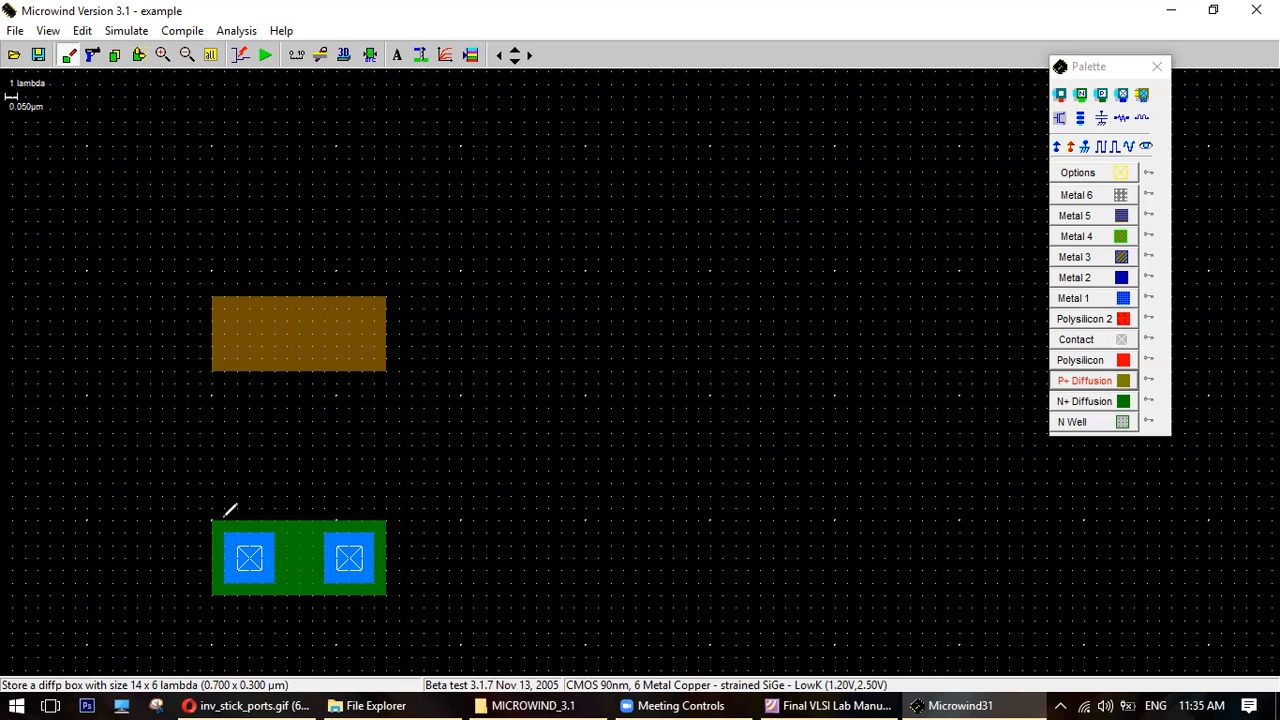
Annotate the vertical gap between the N+ and P+ diffusion boxes with a line, and clear the annotation.
left_click_drag(224, 517, 221, 373)
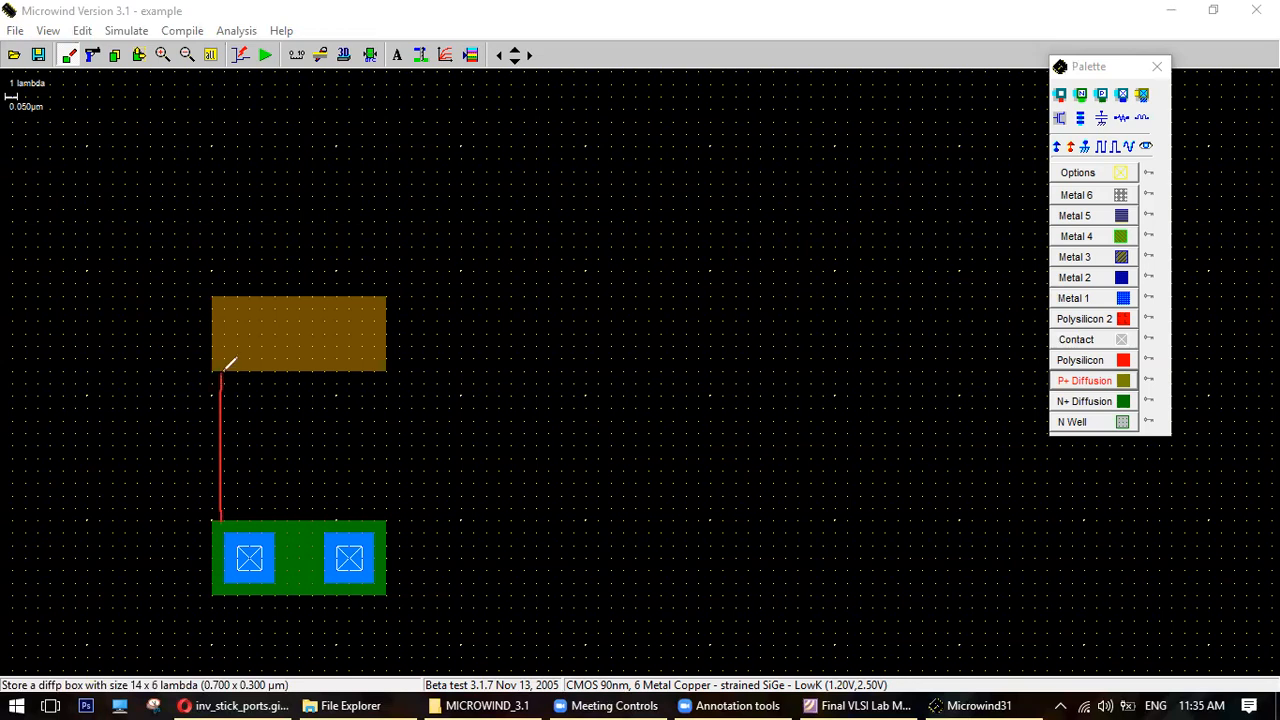
left_click(819, 80)
left_click(810, 170)
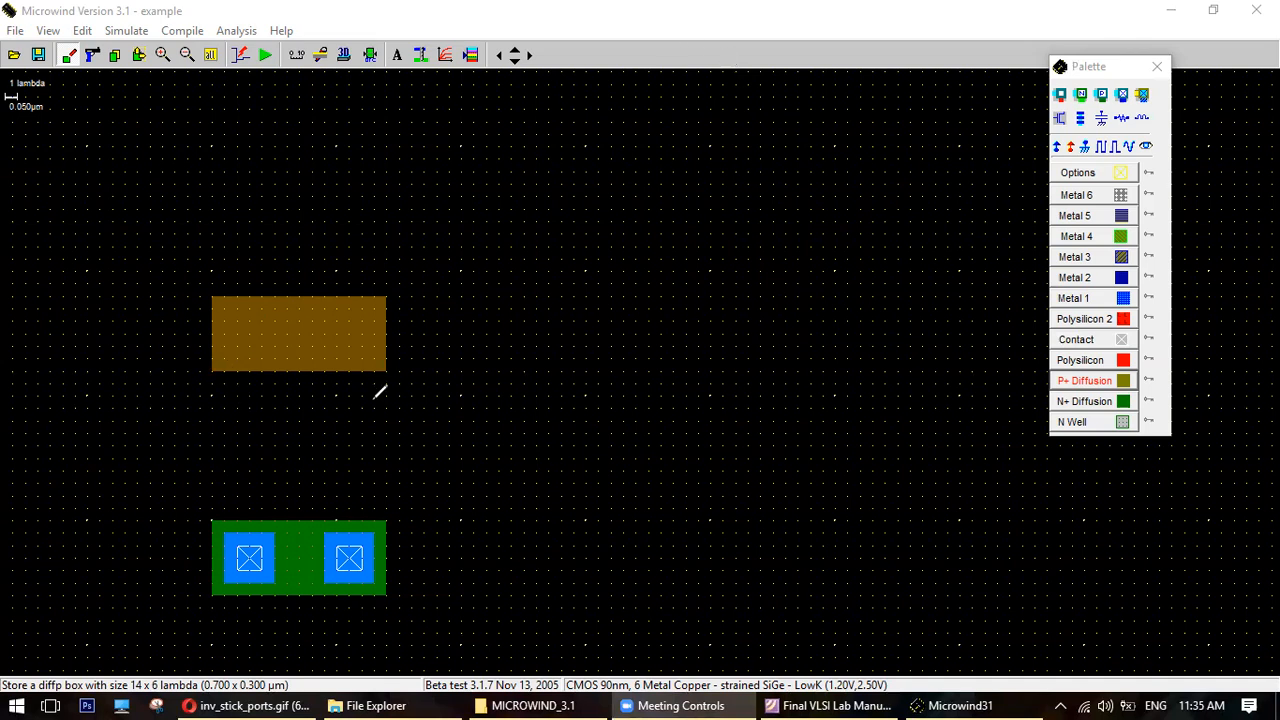
Annotate the widths of both diffusion boxes with braces and write W = 12, L = 3 and W = 4 with its length.
left_click_drag(380, 392, 214, 382)
mouse_move(208, 615)
left_mouse_down()
mouse_move(356, 630)
mouse_move(376, 620)
left_mouse_up()
mouse_move(658, 314)
left_mouse_down()
mouse_move(694, 320)
mouse_move(712, 300)
mouse_move(753, 341)
mouse_move(855, 331)
left_mouse_up()
mouse_move(905, 282)
left_mouse_down()
mouse_move(914, 308)
mouse_move(953, 287)
mouse_move(970, 251)
mouse_move(986, 263)
mouse_move(970, 279)
left_mouse_up()
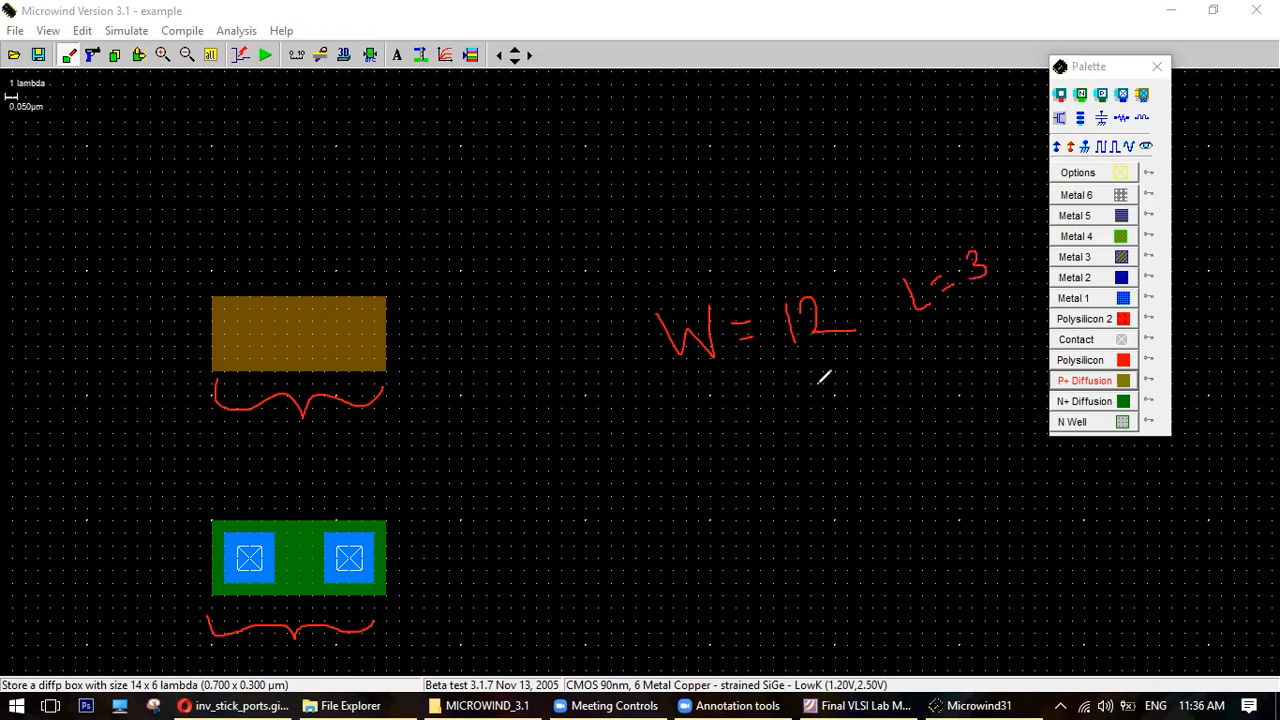
left_click_drag(714, 422, 786, 406)
mouse_move(773, 421)
left_mouse_down()
mouse_move(835, 404)
mouse_move(831, 416)
left_mouse_up()
mouse_move(950, 345)
left_mouse_down()
mouse_move(970, 371)
mouse_move(1010, 340)
mouse_move(1007, 366)
mouse_move(993, 363)
left_mouse_up()
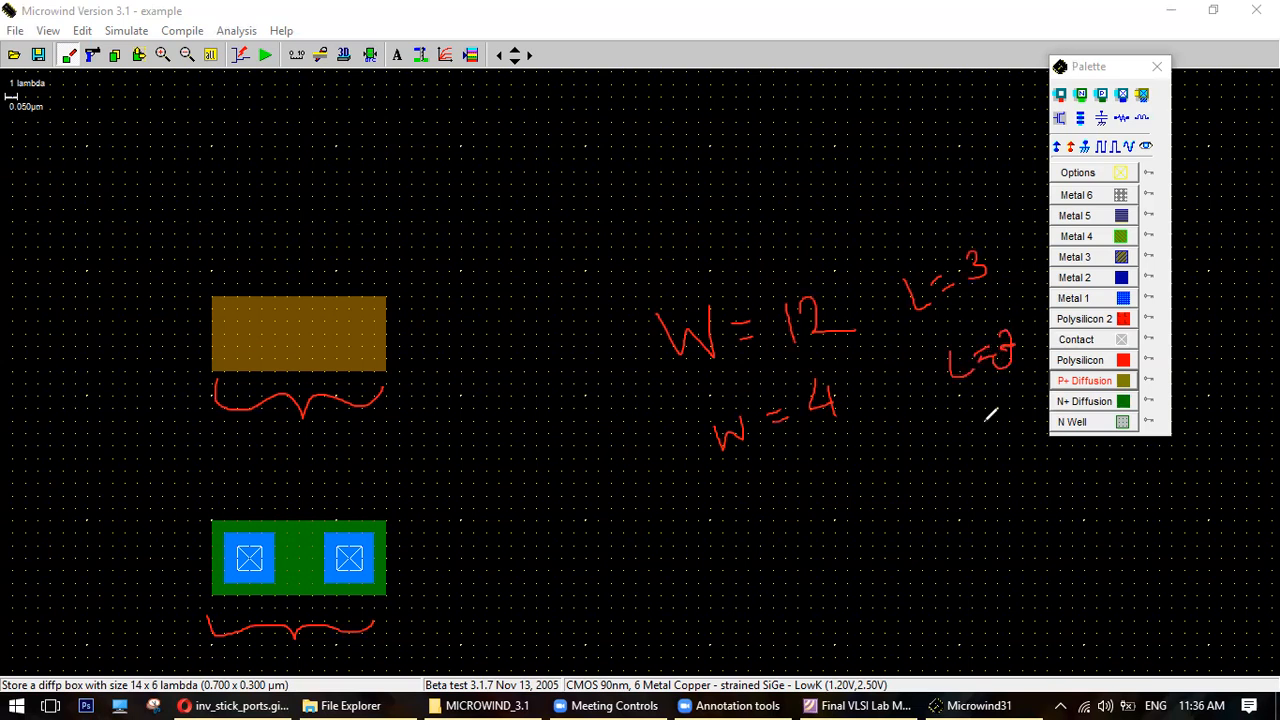
Write the 3:1 width ratio below the notes, revise it to 2:1, and rewrite the first W value as 8.
mouse_move(820, 478)
left_mouse_down()
mouse_move(848, 482)
mouse_move(818, 513)
left_mouse_up()
left_click_drag(903, 456, 910, 490)
left_click(878, 501)
left_click_drag(842, 541, 958, 490)
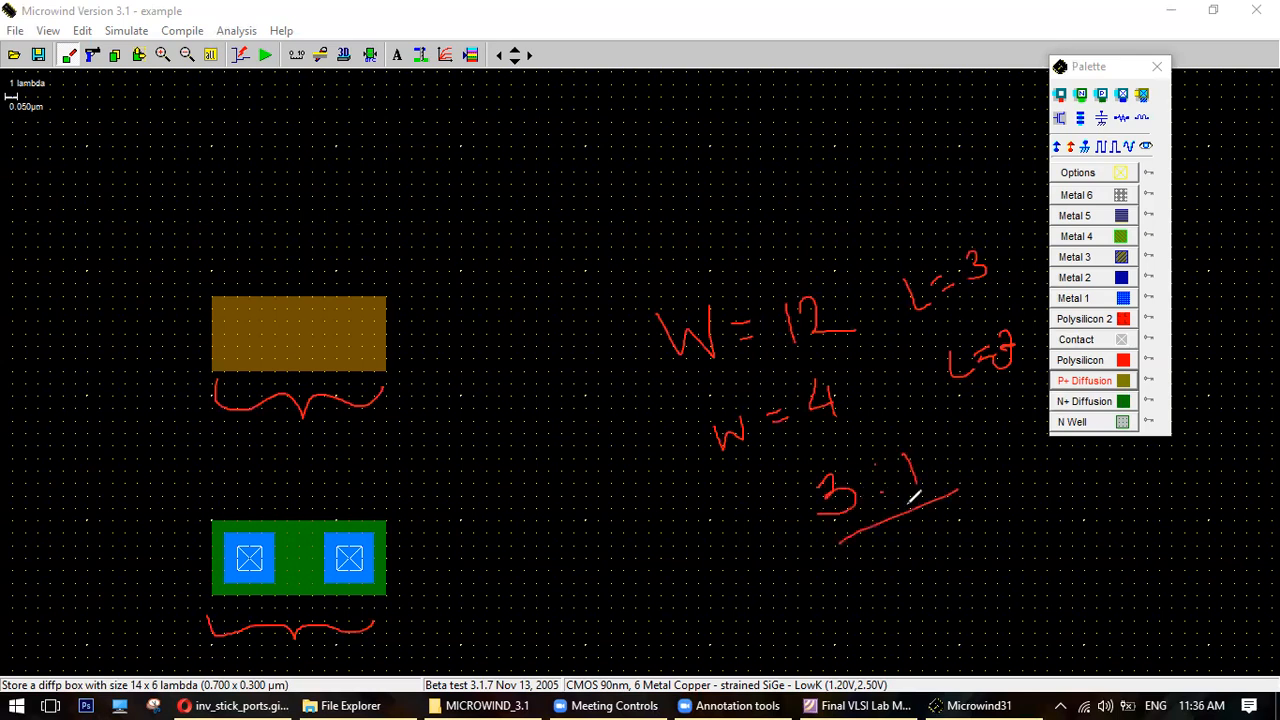
mouse_move(846, 523)
left_mouse_down()
mouse_move(833, 468)
mouse_move(829, 506)
mouse_move(852, 511)
left_mouse_up()
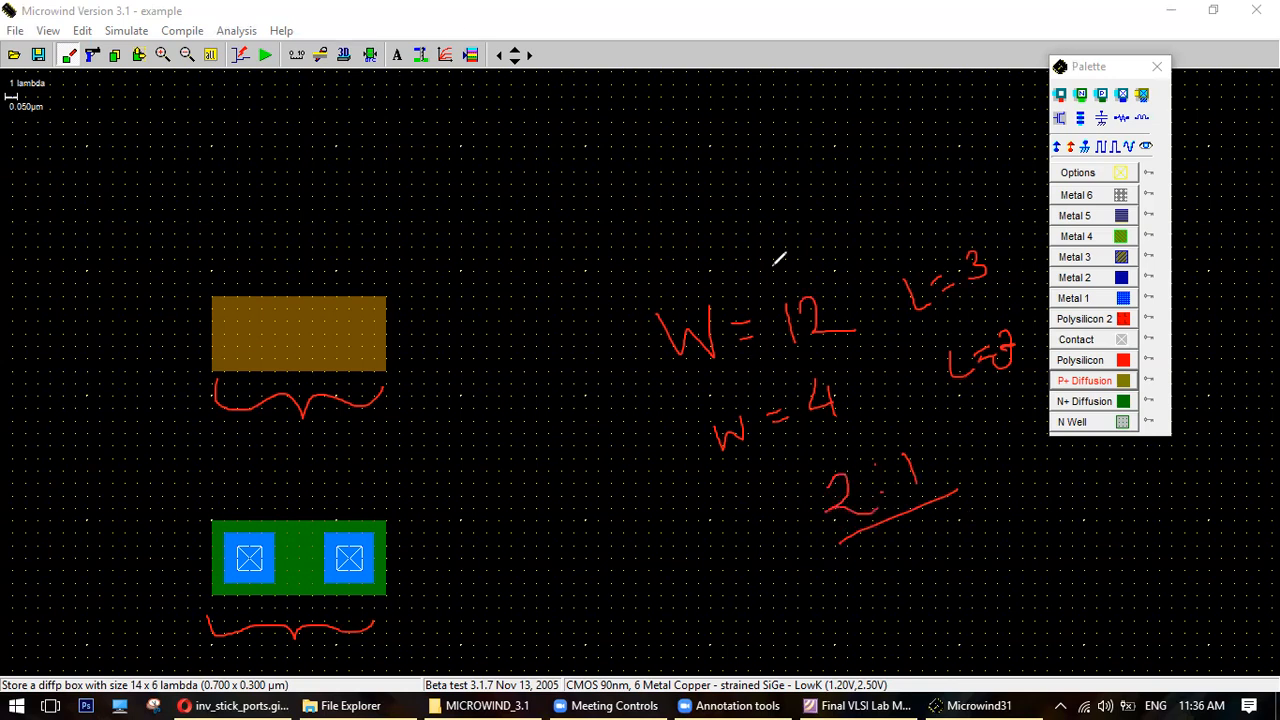
left_click_drag(843, 346, 524, 162)
mouse_move(812, 300)
left_mouse_down()
mouse_move(820, 320)
mouse_move(806, 298)
left_mouse_up()
left_click_drag(1079, 68, 1065, 68)
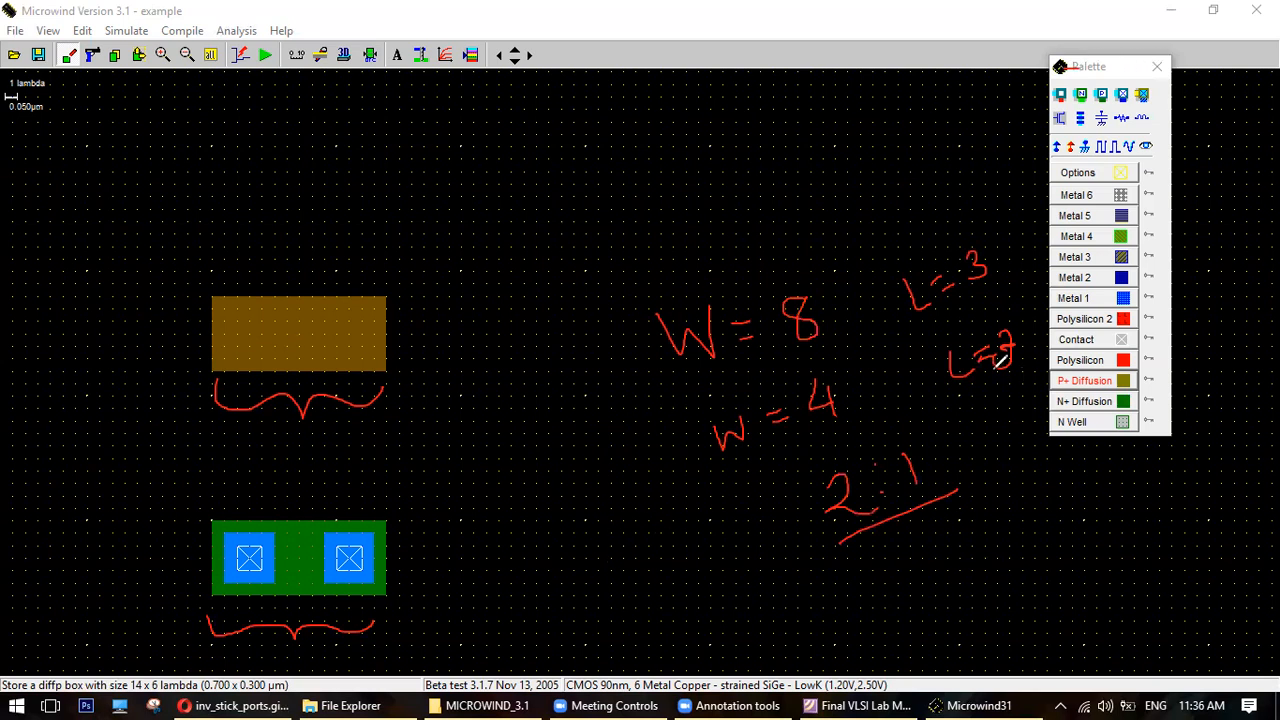
Circle the L and W notes, rewrite the W values as 12 and 6, and clear all annotations.
left_click_drag(943, 402, 1031, 371)
mouse_move(923, 318)
left_mouse_down()
mouse_move(1024, 259)
mouse_move(893, 291)
mouse_move(997, 379)
mouse_move(1032, 244)
mouse_move(940, 242)
mouse_move(967, 368)
mouse_move(1022, 362)
left_mouse_up()
mouse_move(818, 276)
left_mouse_down()
mouse_move(676, 320)
mouse_move(785, 436)
mouse_move(836, 278)
left_mouse_up()
left_click_drag(839, 385, 866, 380)
mouse_move(833, 290)
left_mouse_down()
mouse_move(843, 304)
mouse_move(870, 276)
left_mouse_up()
mouse_move(832, 398)
left_mouse_down()
mouse_move(820, 410)
mouse_move(825, 388)
mouse_move(820, 400)
left_mouse_up()
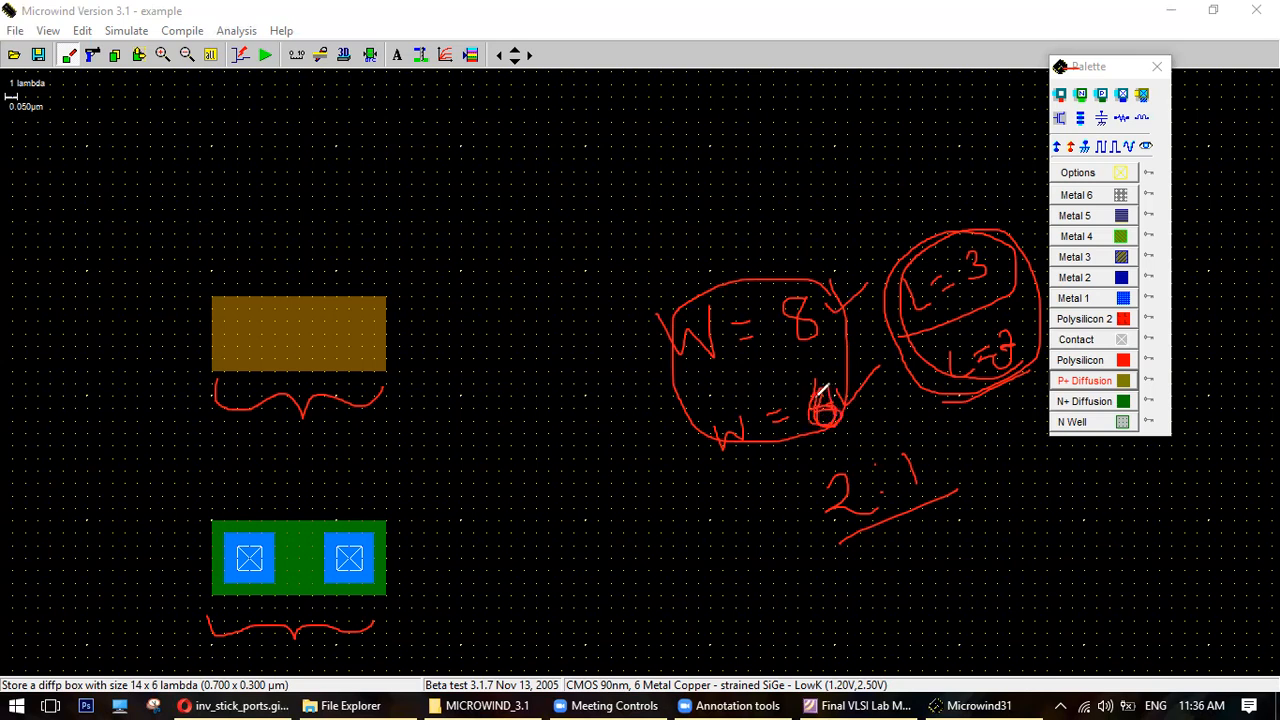
mouse_move(778, 306)
left_mouse_down()
mouse_move(788, 350)
mouse_move(798, 316)
mouse_move(806, 336)
mouse_move(808, 298)
mouse_move(857, 312)
left_mouse_up()
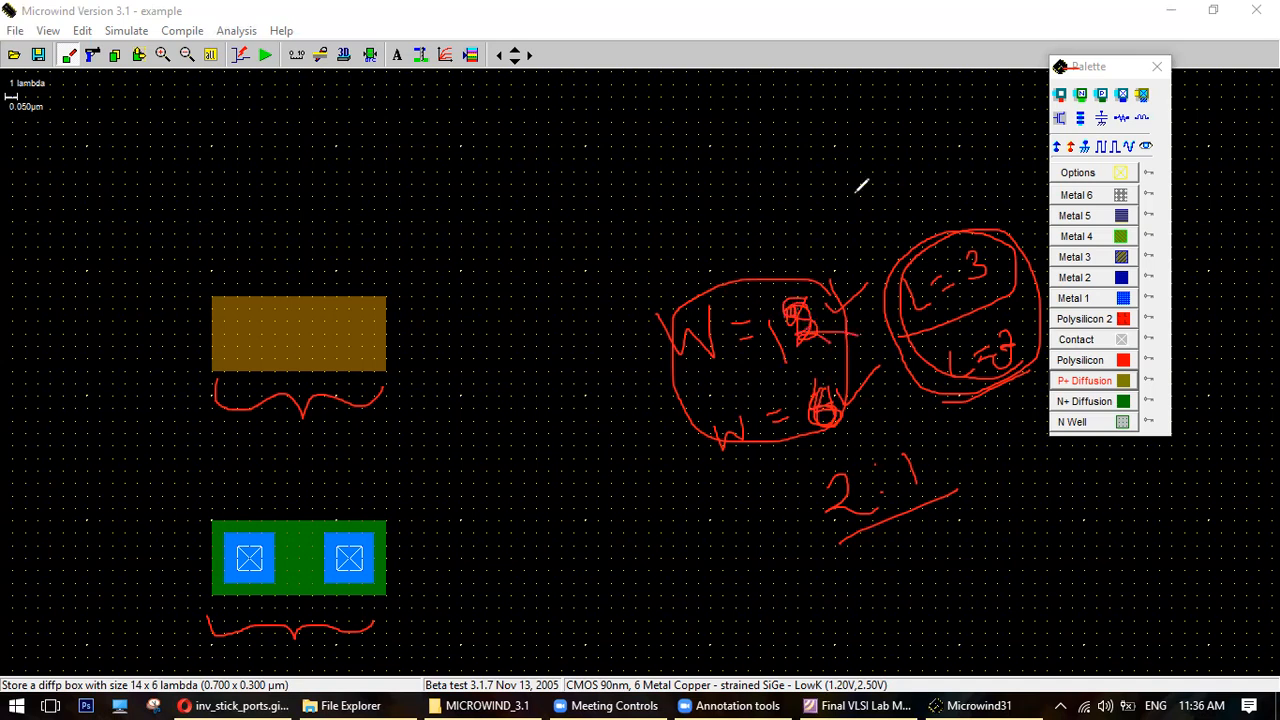
left_click(856, 192)
Annotate the N+ box's height and the intended taller P+ box height with brackets, and clear the annotations.
mouse_move(400, 521)
left_mouse_down()
mouse_move(432, 522)
mouse_move(431, 587)
mouse_move(402, 591)
left_mouse_up()
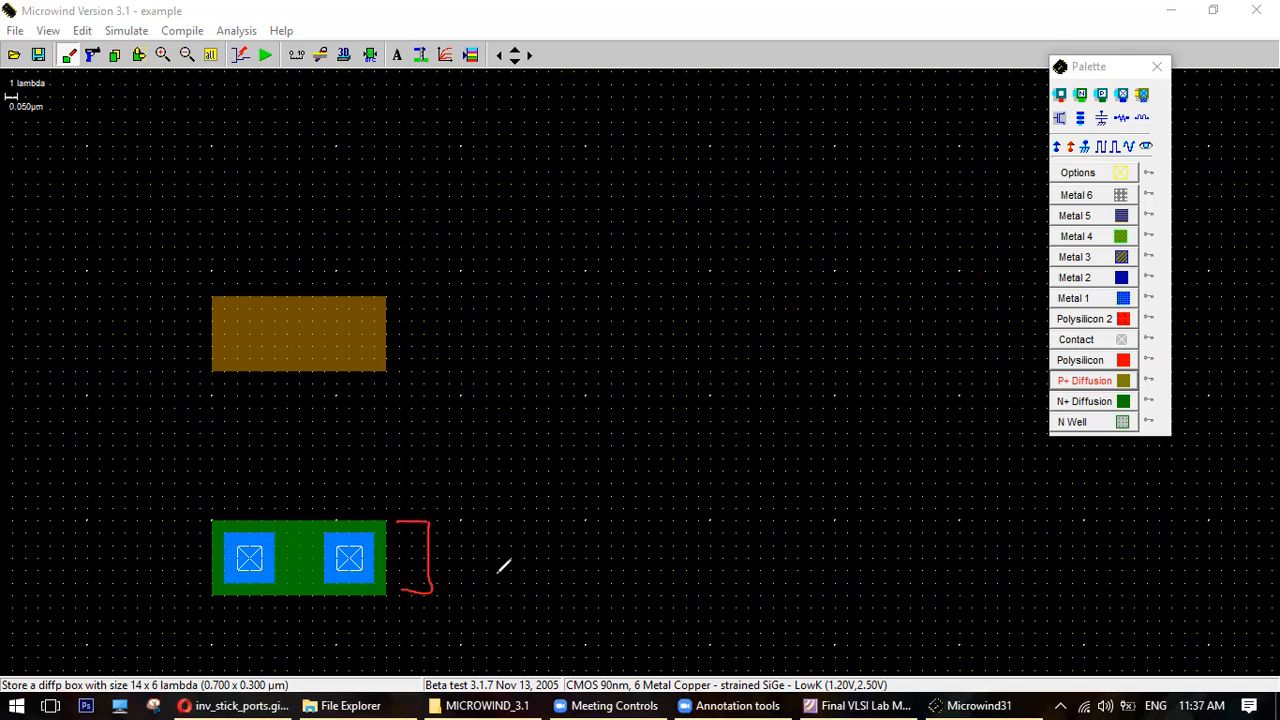
mouse_move(486, 545)
left_mouse_down()
mouse_move(466, 565)
mouse_move(513, 544)
mouse_move(510, 568)
left_mouse_up()
mouse_move(416, 370)
left_mouse_down()
mouse_move(438, 356)
mouse_move(438, 226)
mouse_move(415, 203)
mouse_move(410, 212)
left_mouse_up()
mouse_move(470, 278)
left_mouse_down()
mouse_move(476, 298)
mouse_move(518, 296)
left_mouse_up()
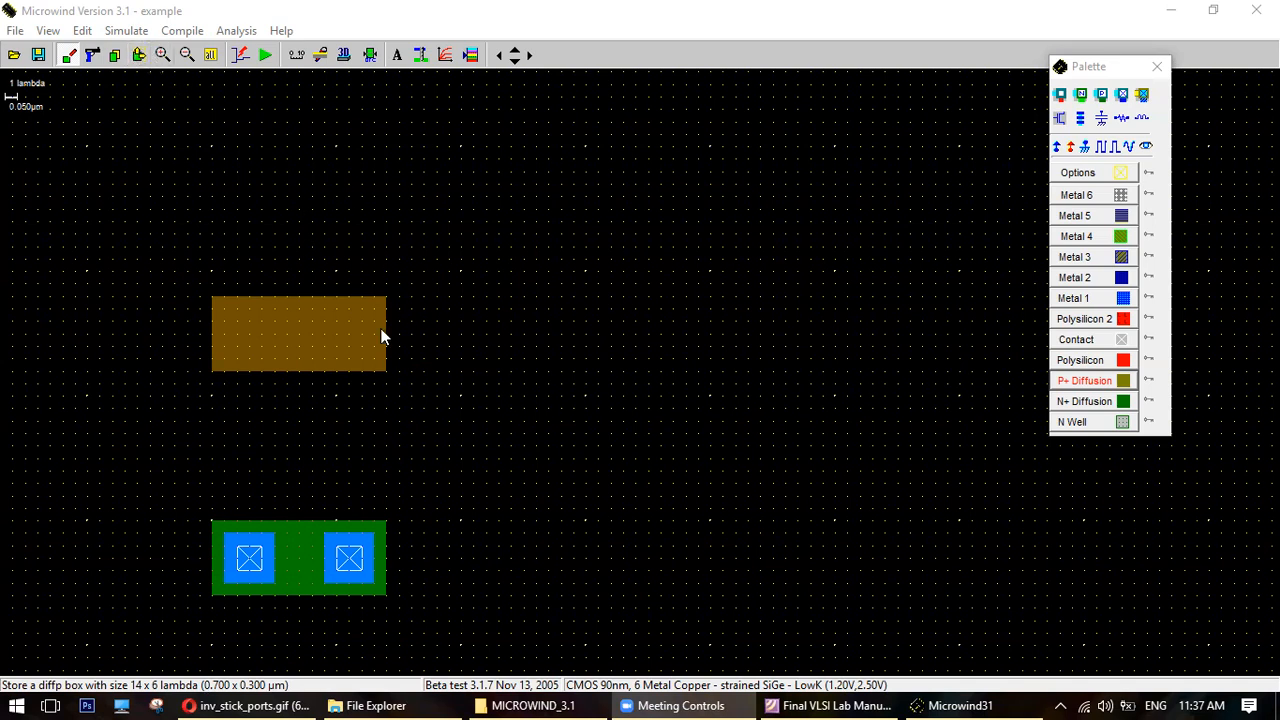
Stretch the P+ diffusion box upward to 14 × 12 lambda.
left_click(139, 56)
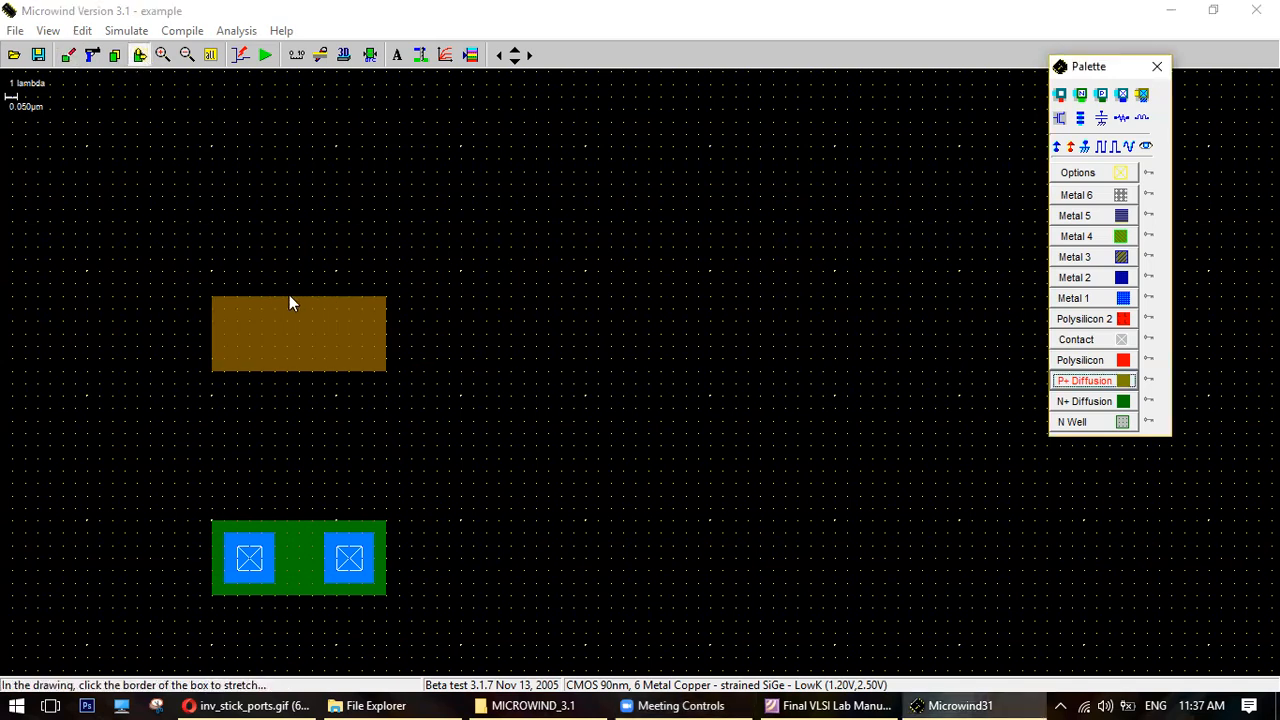
mouse_move(292, 294)
left_mouse_down()
mouse_move(294, 244)
mouse_move(287, 325)
mouse_move(285, 270)
left_mouse_up()
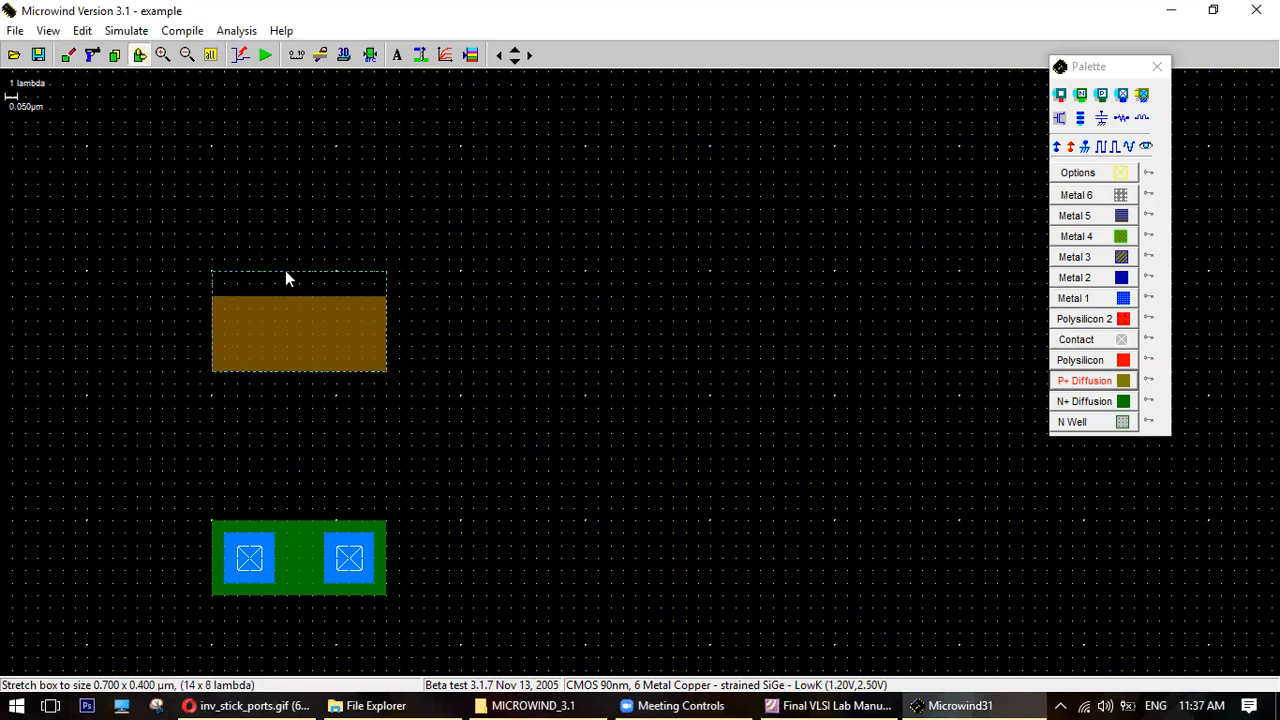
left_click_drag(285, 270, 285, 219)
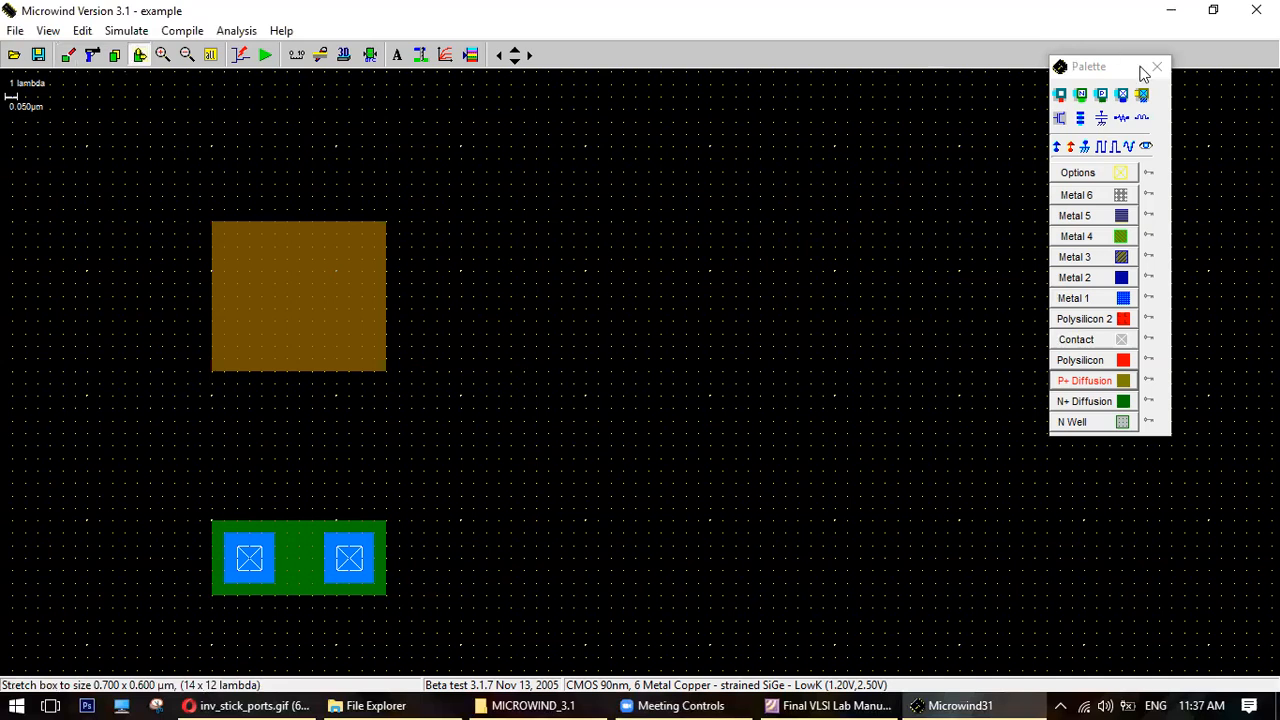
Move the palette closer to the drawing and place two P+ diffusion contacts at mid-height of the P+ box, directly above the N+ contacts.
left_click_drag(1094, 78, 807, 125)
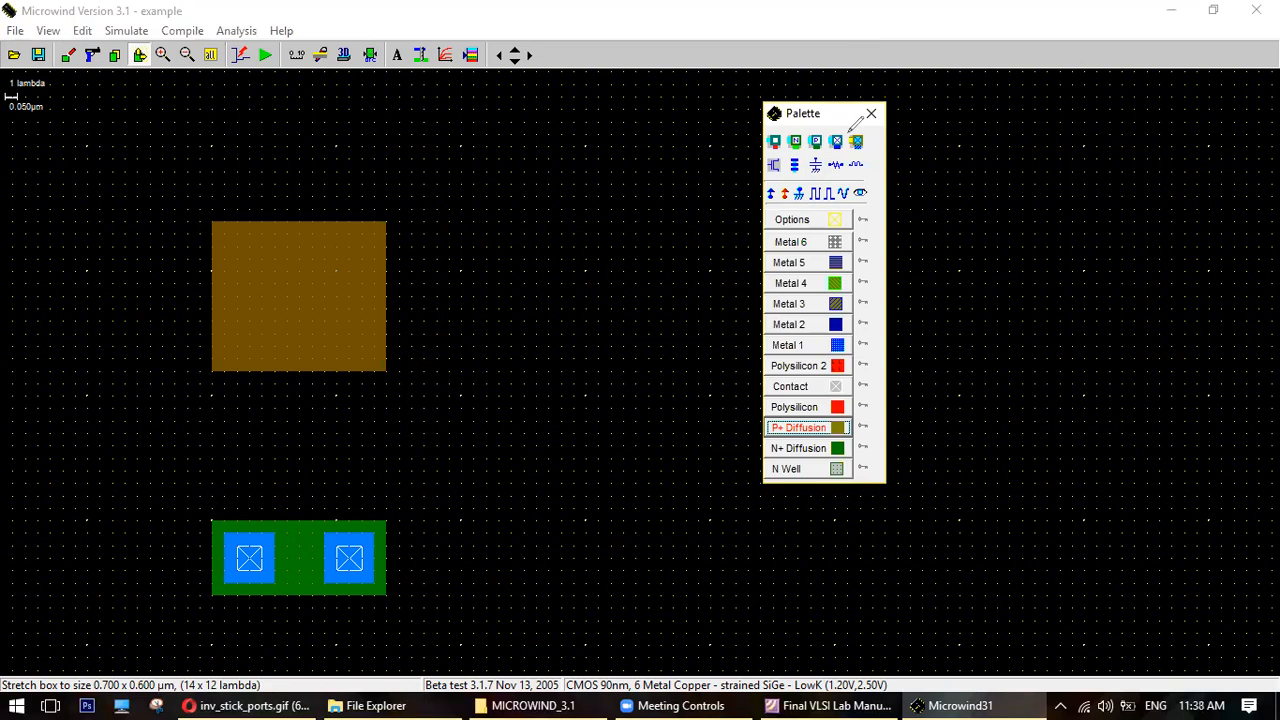
mouse_move(803, 120)
left_mouse_down()
mouse_move(826, 160)
mouse_move(822, 113)
left_mouse_up()
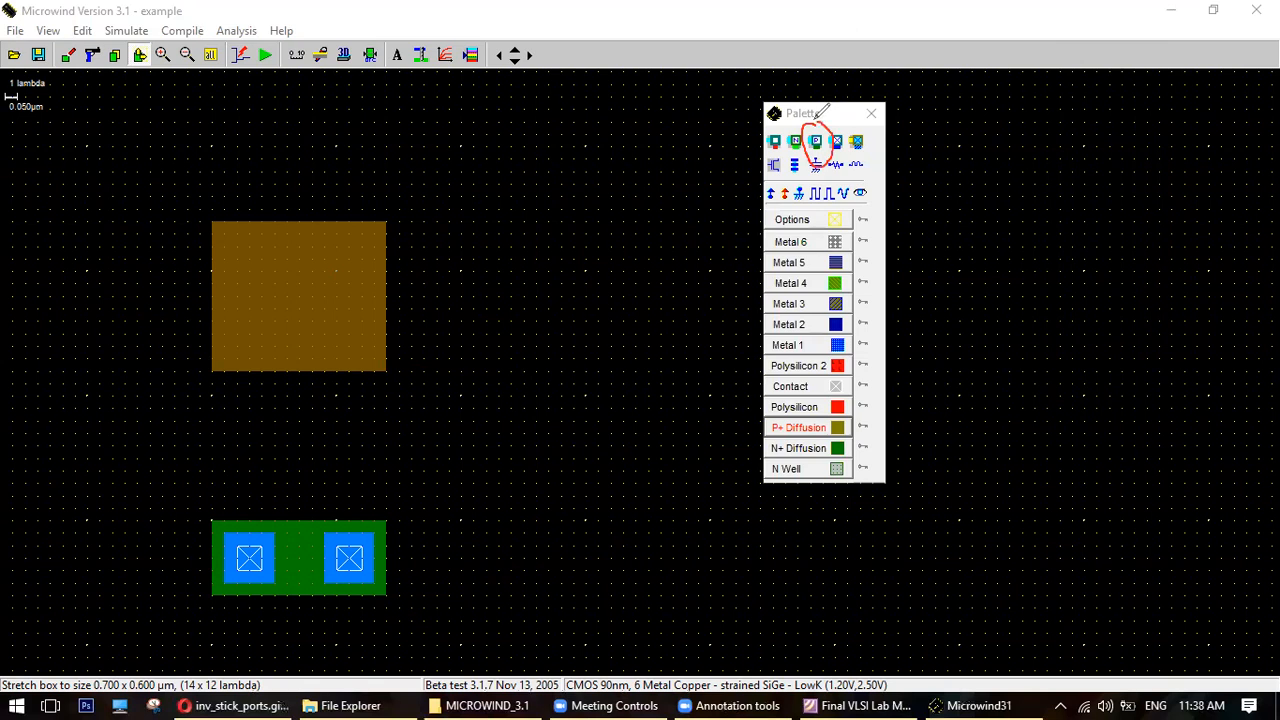
left_click(815, 141)
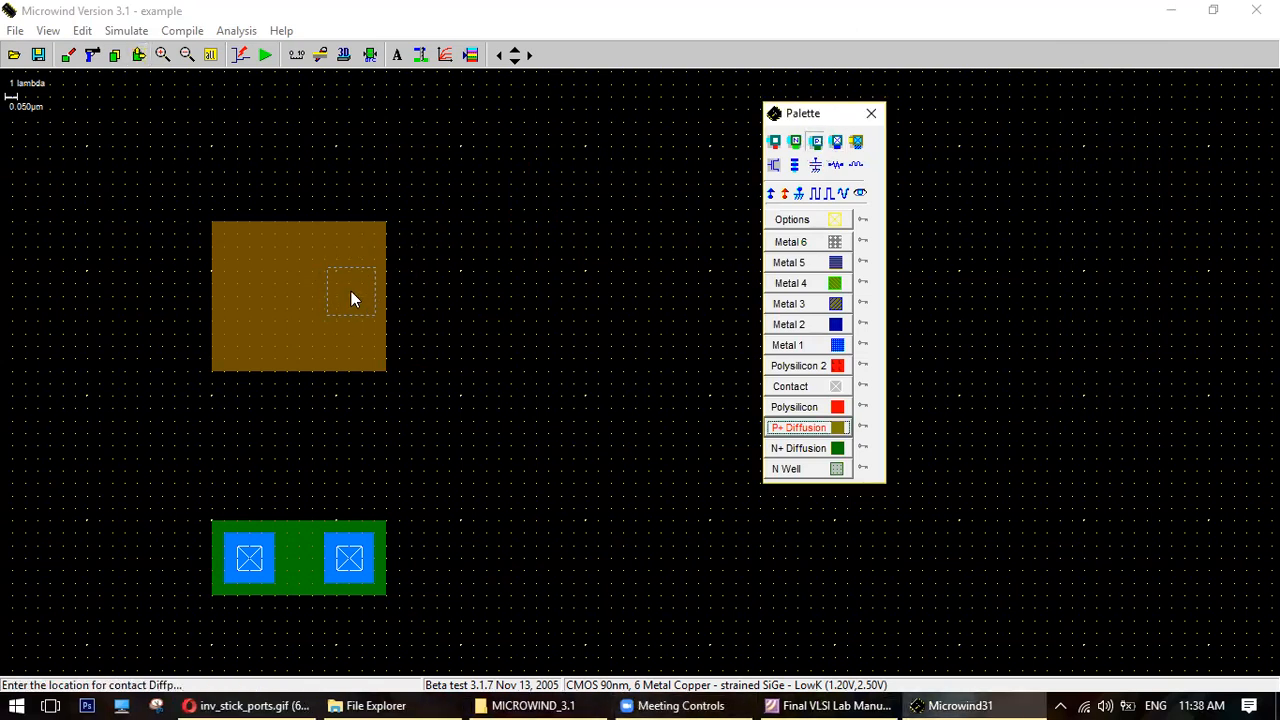
left_click(349, 293)
left_click(815, 141)
left_click(247, 295)
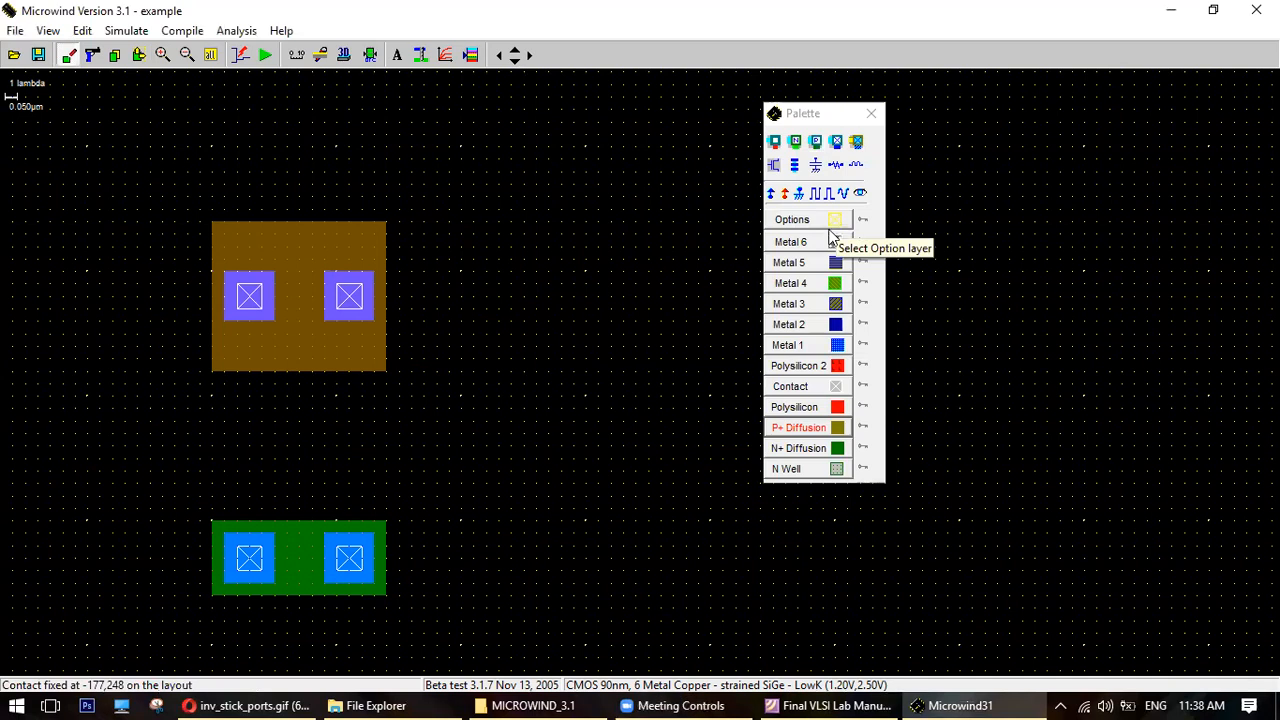
Choose the N Well layer, sketch an annotated well outline around the P+ box with P and n labels, and clear the annotations.
left_click(801, 472)
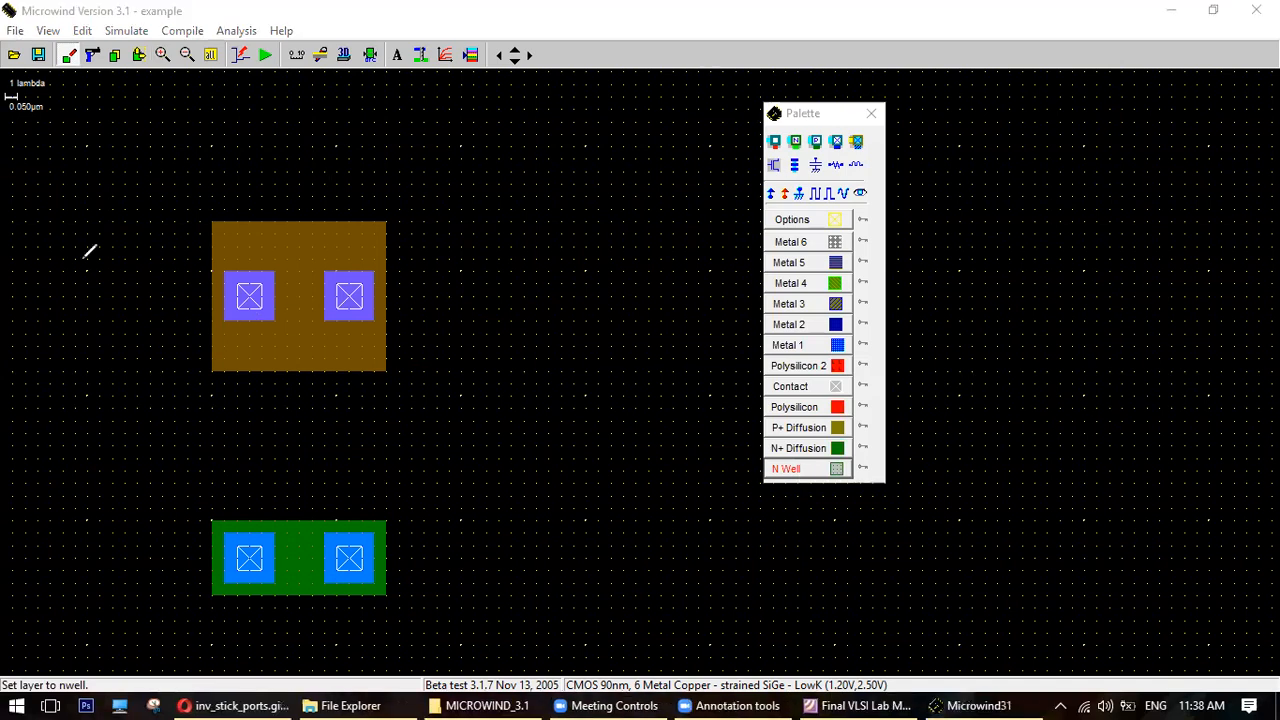
mouse_move(616, 414)
left_mouse_down()
mouse_move(635, 466)
mouse_move(630, 432)
left_mouse_up()
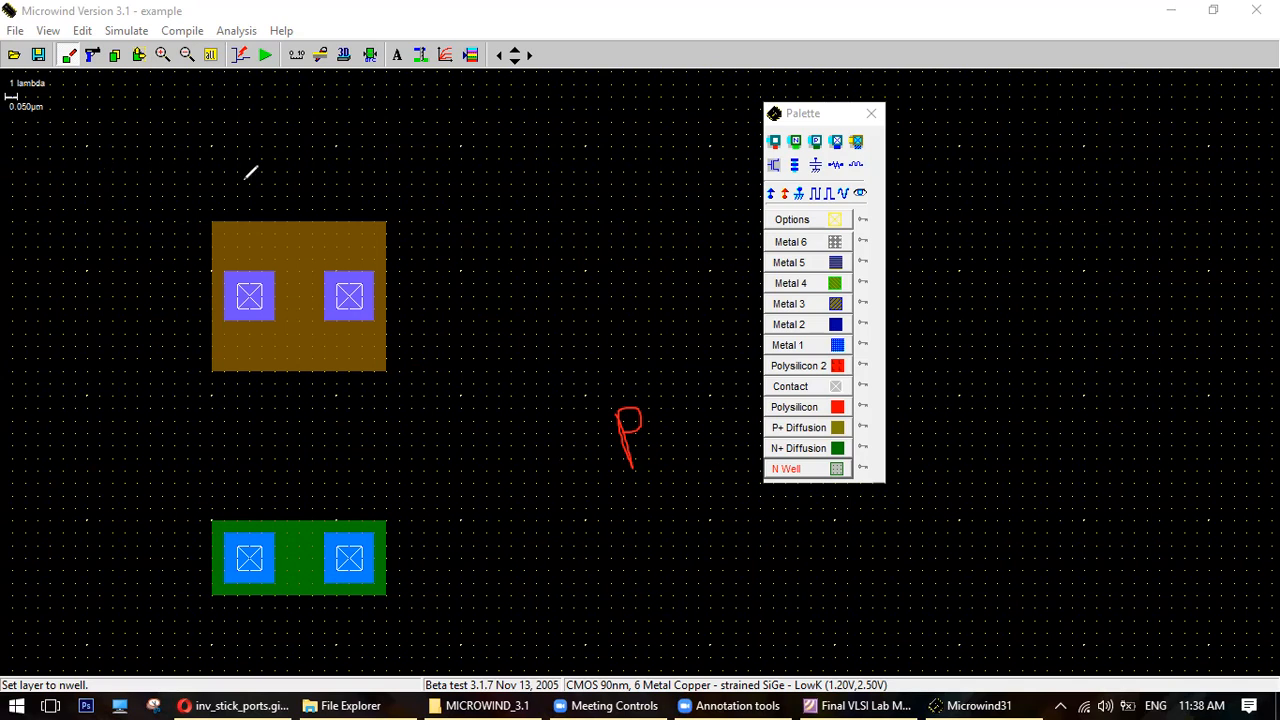
mouse_move(143, 182)
left_mouse_down()
mouse_move(466, 391)
mouse_move(243, 437)
mouse_move(177, 394)
mouse_move(160, 189)
left_mouse_up()
mouse_move(188, 397)
left_mouse_down()
mouse_move(220, 434)
mouse_move(248, 421)
left_mouse_up()
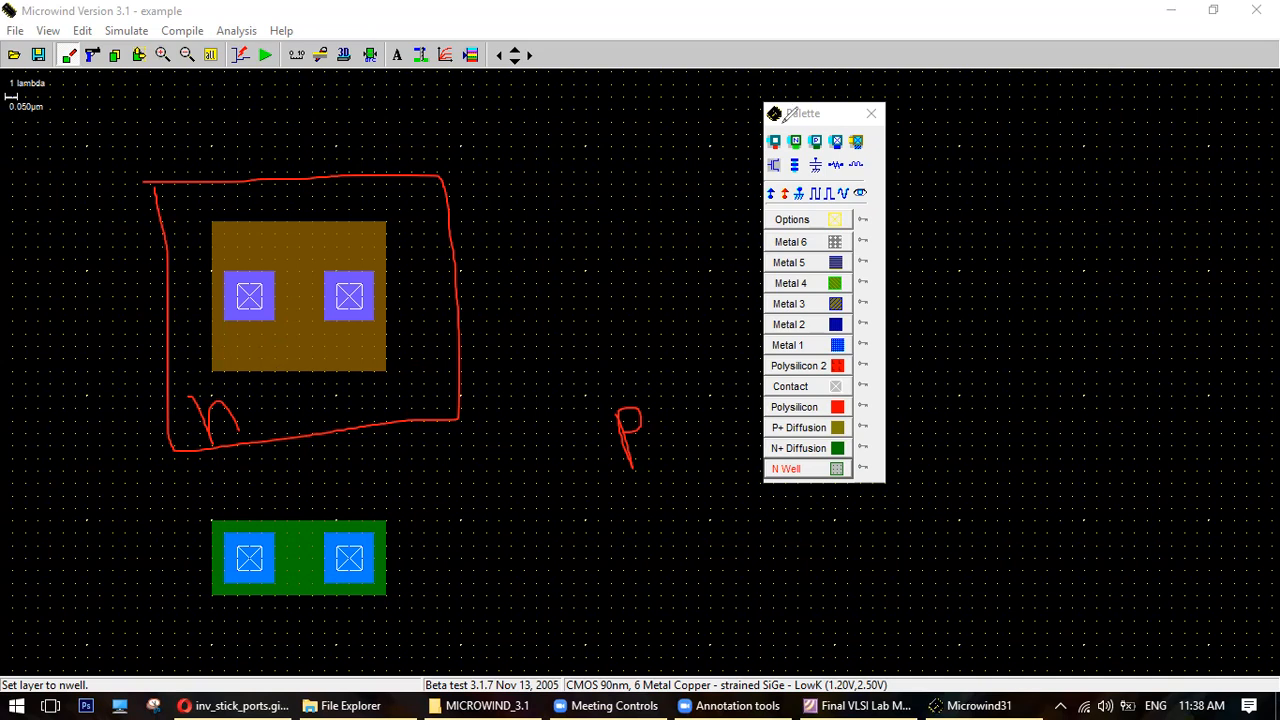
left_click(857, 463)
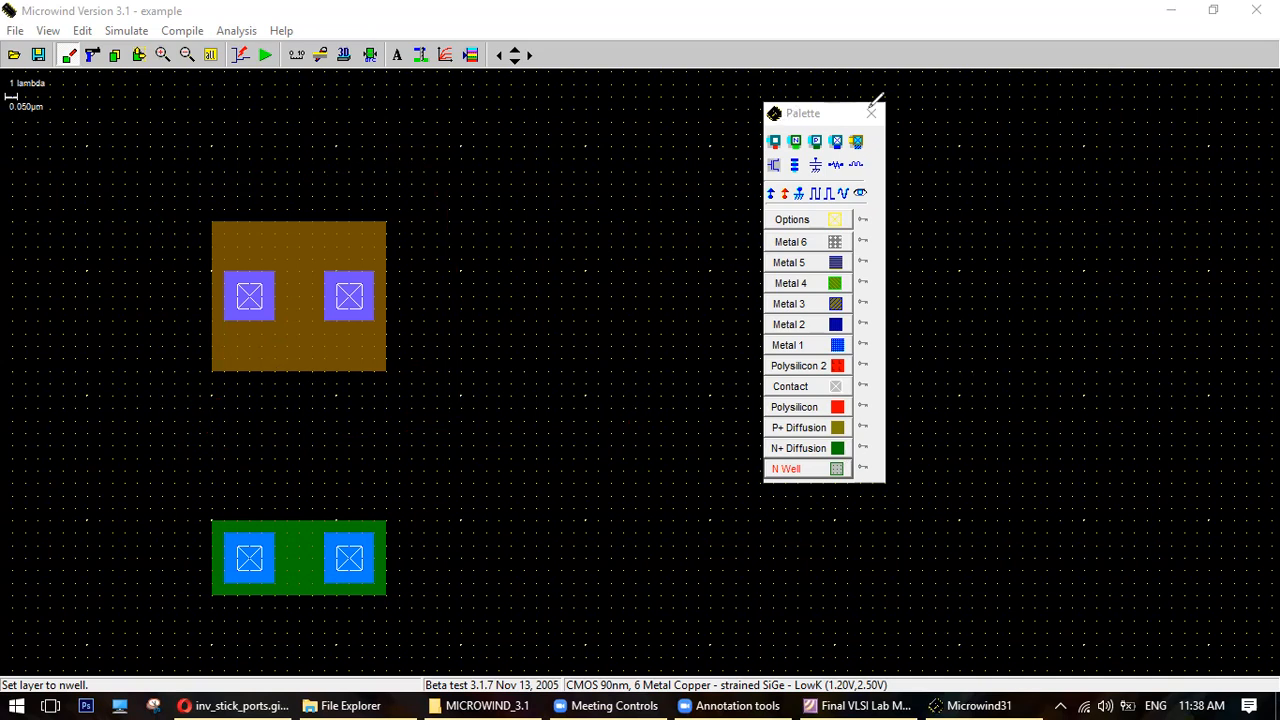
left_click(870, 108)
Draw an N well box around the P+ diffusion and stretch its lower edge down to make it 26 × 24 lambda.
left_click(792, 468)
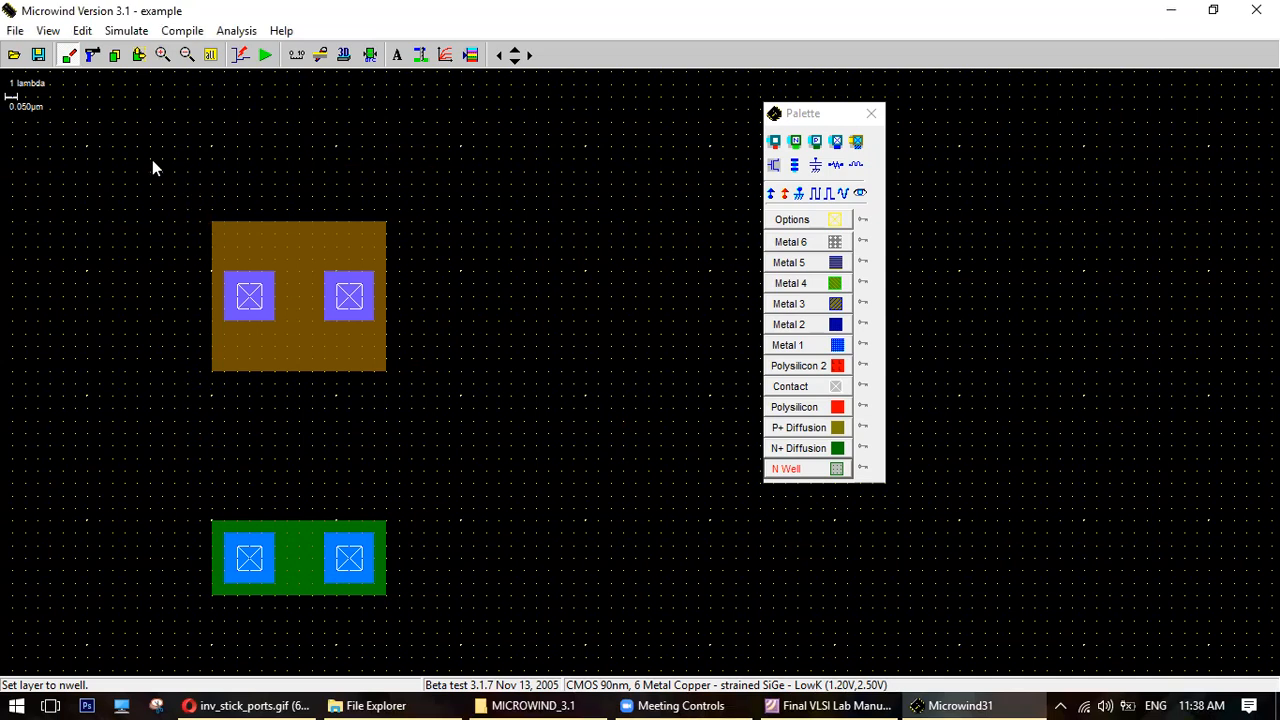
left_click_drag(137, 148, 463, 384)
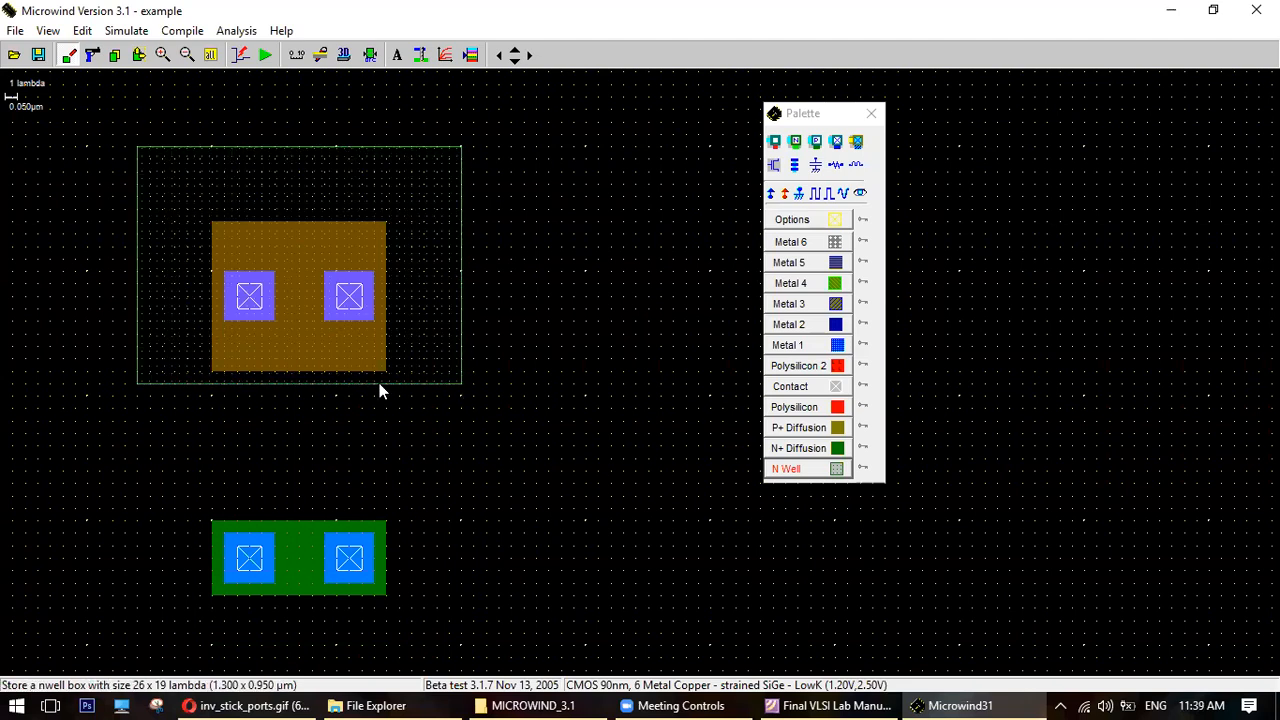
left_click(139, 55)
left_click_drag(311, 384, 300, 446)
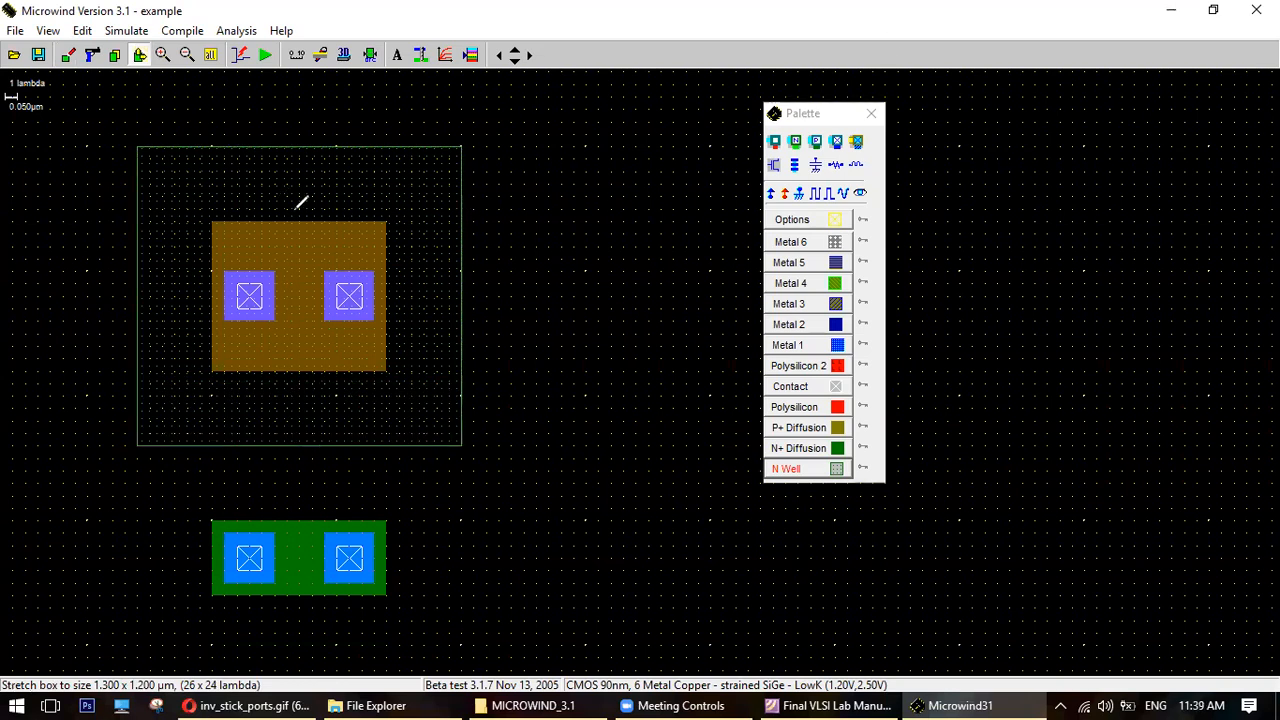
Annotate the spacing between the P+ diffusion and the N well edge on all four sides, and clear the annotations.
left_click_drag(149, 267, 210, 266)
left_click_drag(293, 164, 293, 212)
left_click_drag(394, 288, 450, 287)
left_click_drag(322, 377, 324, 437)
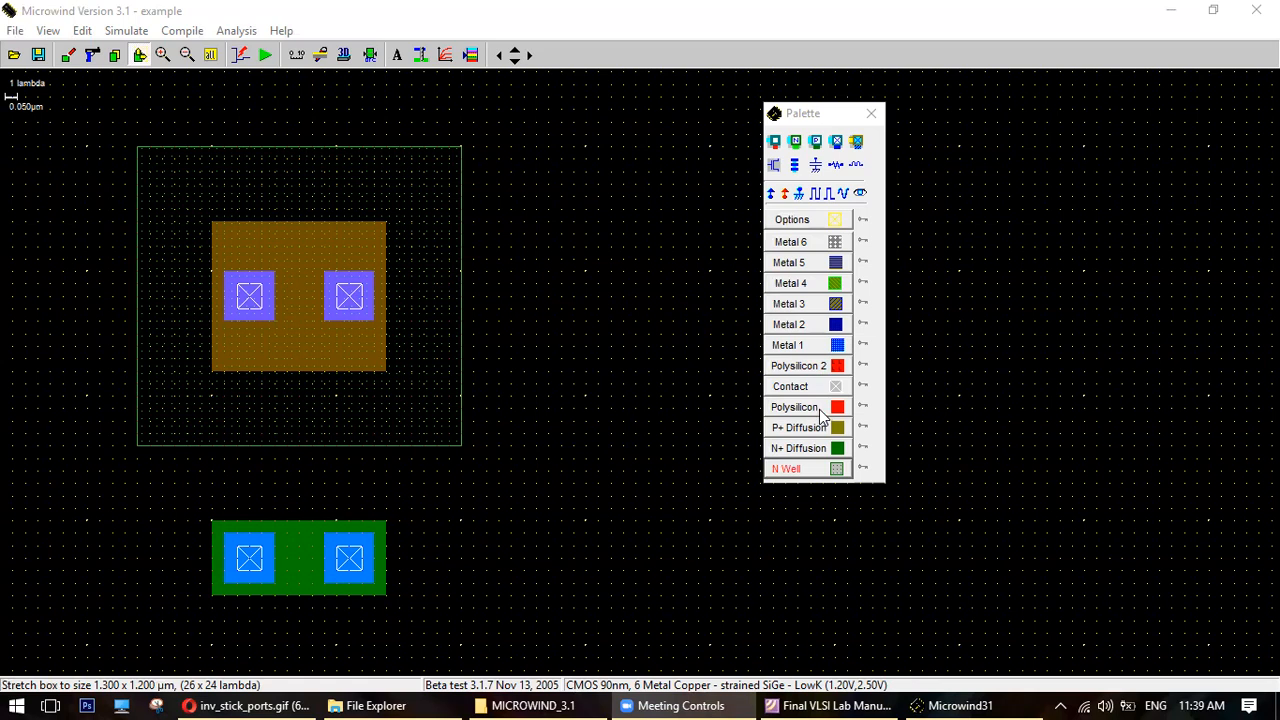
Draw a vertical polysilicon gate of 2 × 36 lambda between the contacts, crossing both the P+ and N+ diffusion boxes.
left_click(809, 406)
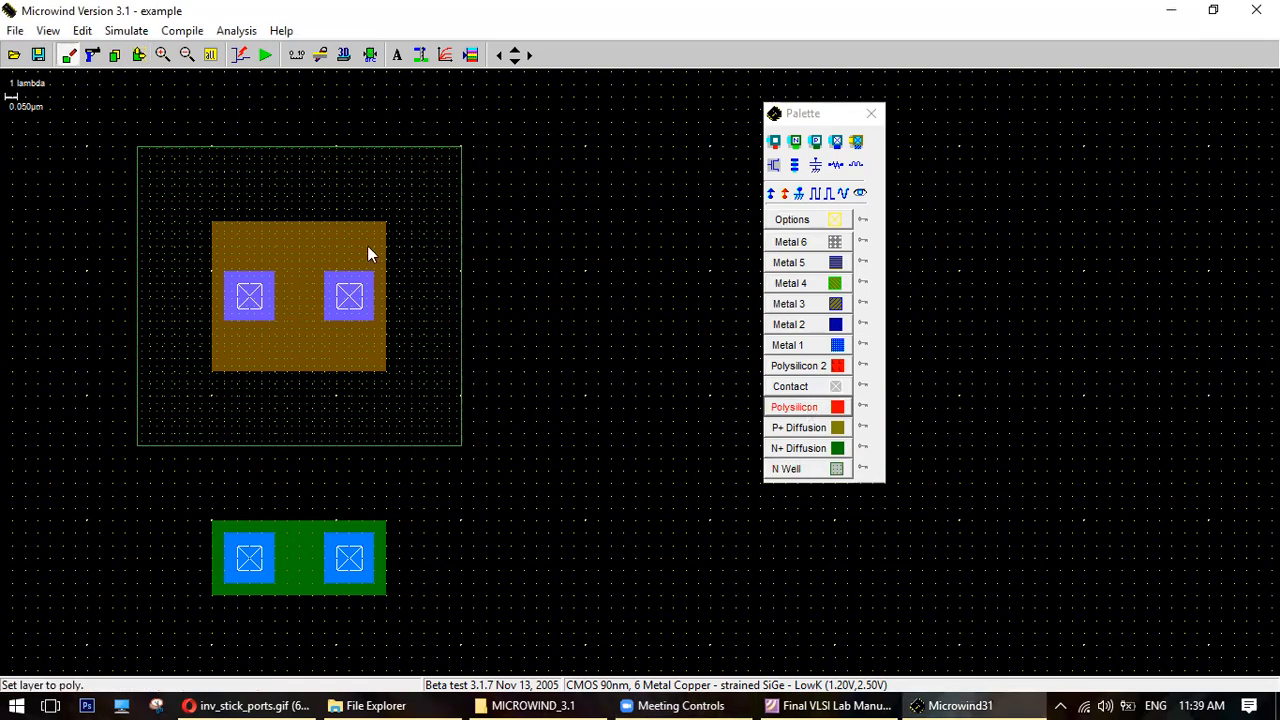
left_click_drag(287, 186, 311, 636)
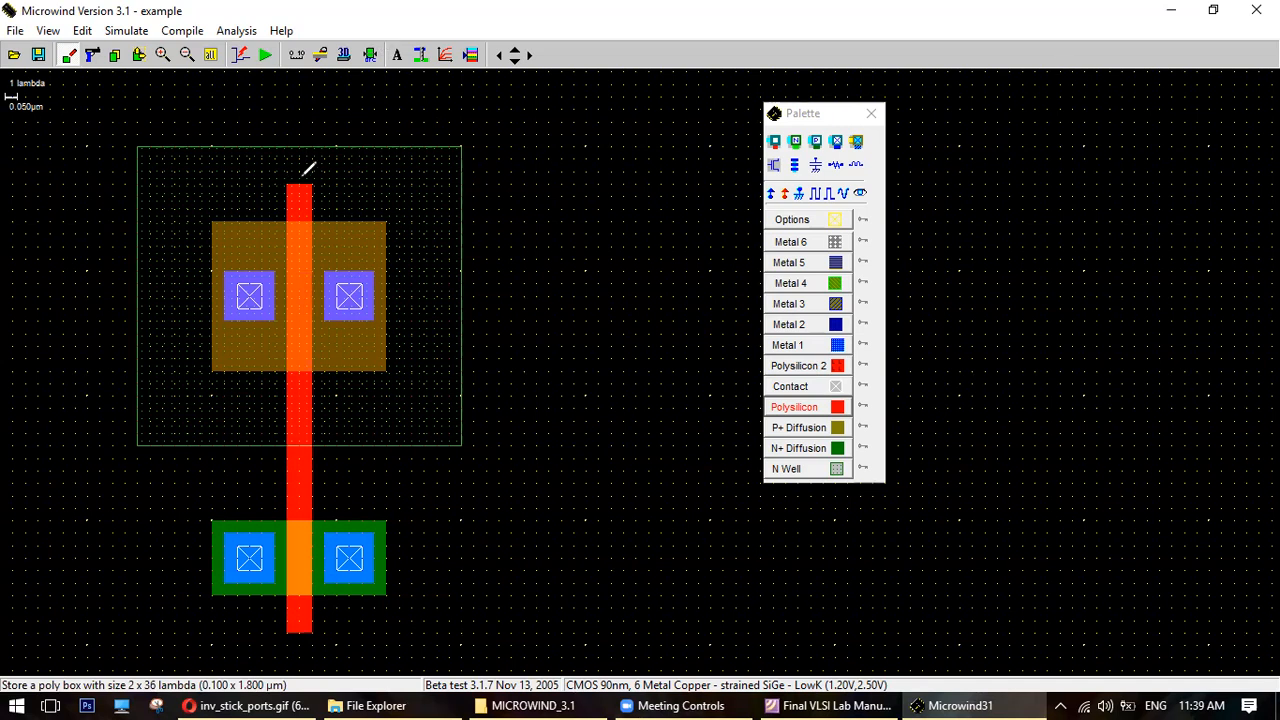
Annotate the polysilicon gate's width as 2, erase that note, and mark its extensions beyond both diffusion boxes as 3.
mouse_move(297, 657)
left_mouse_down()
mouse_move(300, 645)
mouse_move(316, 660)
mouse_move(319, 684)
mouse_move(287, 686)
left_mouse_up()
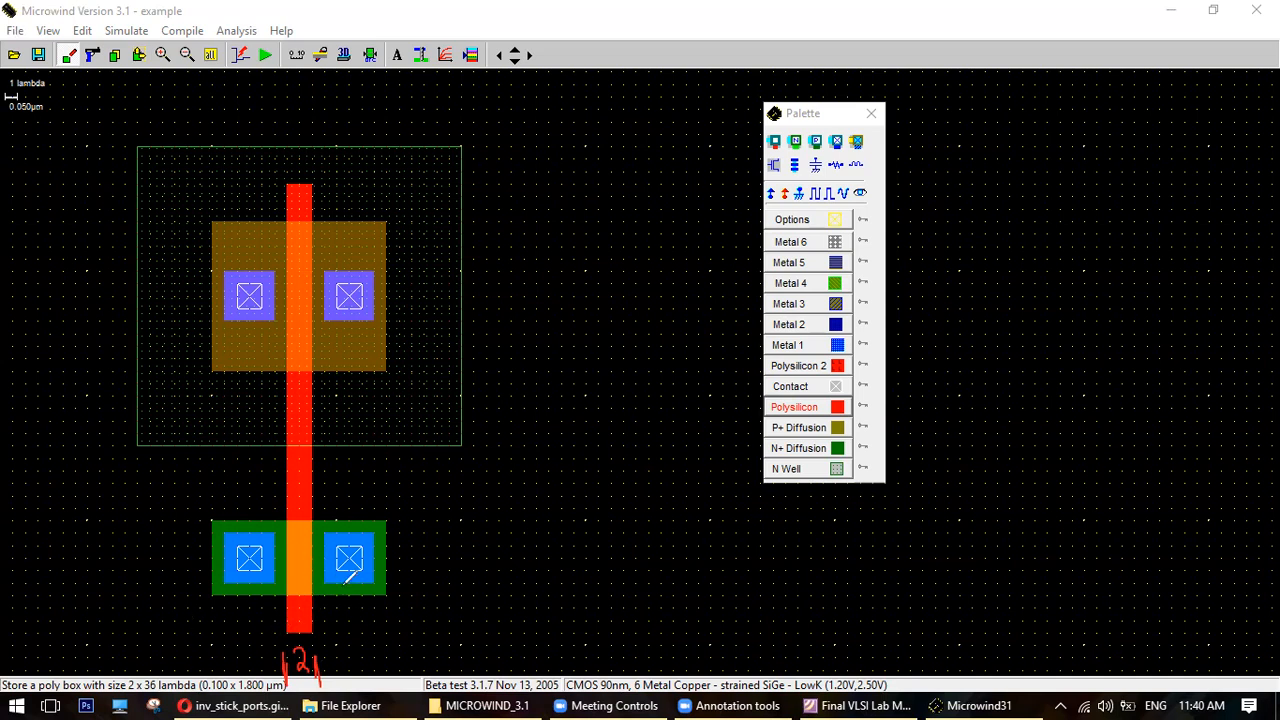
left_click_drag(350, 662, 251, 664)
mouse_move(324, 598)
left_mouse_down()
mouse_move(326, 638)
mouse_move(359, 622)
mouse_move(347, 637)
left_mouse_up()
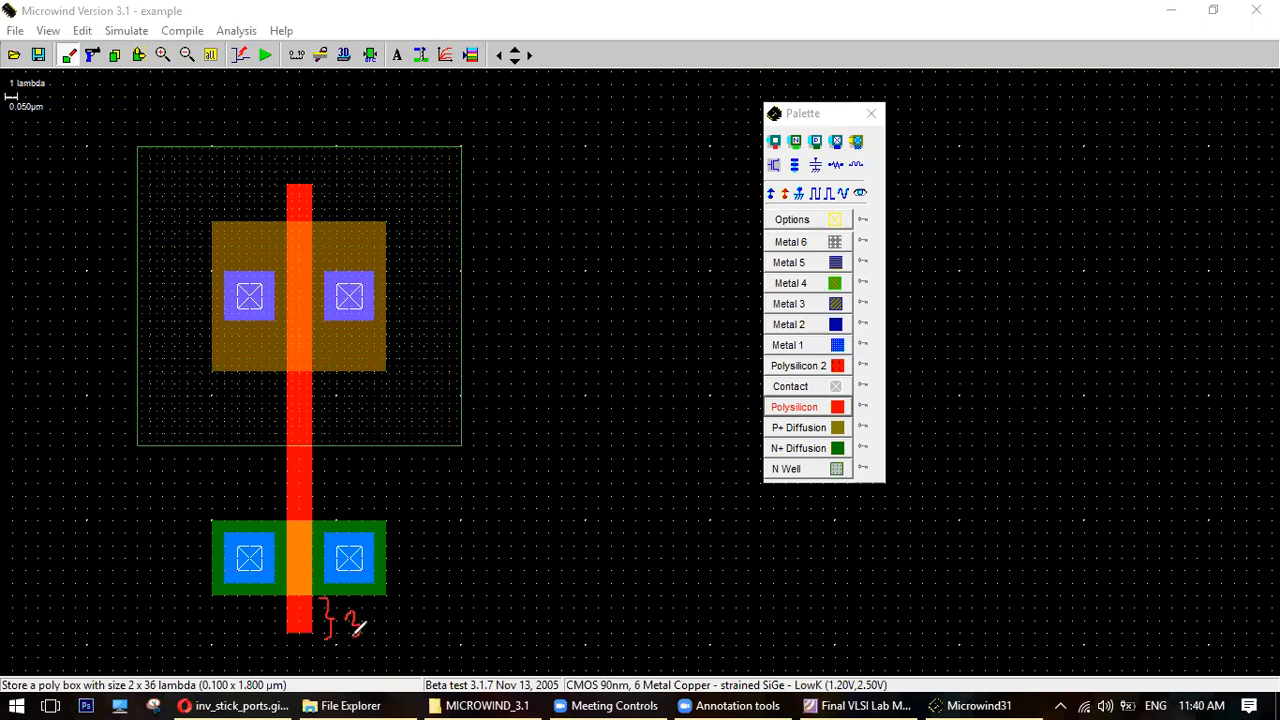
mouse_move(318, 177)
left_mouse_down()
mouse_move(330, 204)
mouse_move(318, 220)
mouse_move(350, 196)
mouse_move(347, 214)
left_mouse_up()
left_click(804, 285)
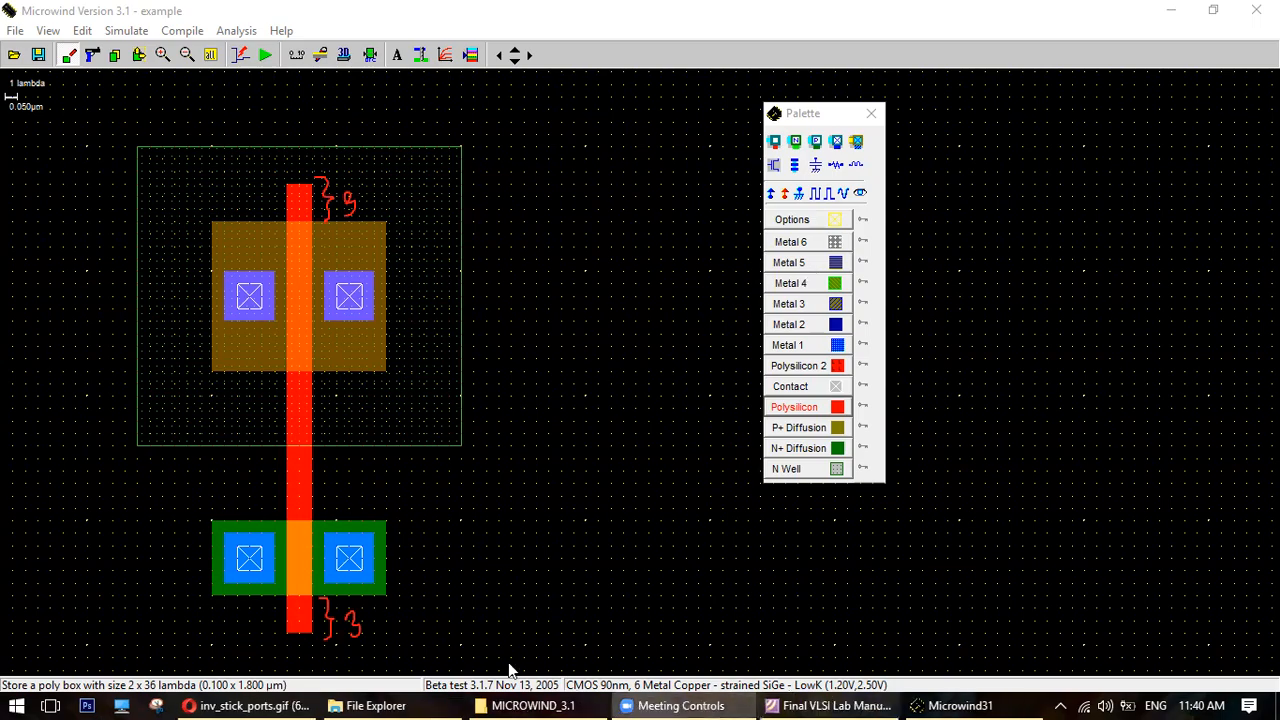
Switch to the stick diagram image in the browser and circle the polysilicon ends extending past the P and N diffusion lines.
left_click(283, 689)
left_click(274, 701)
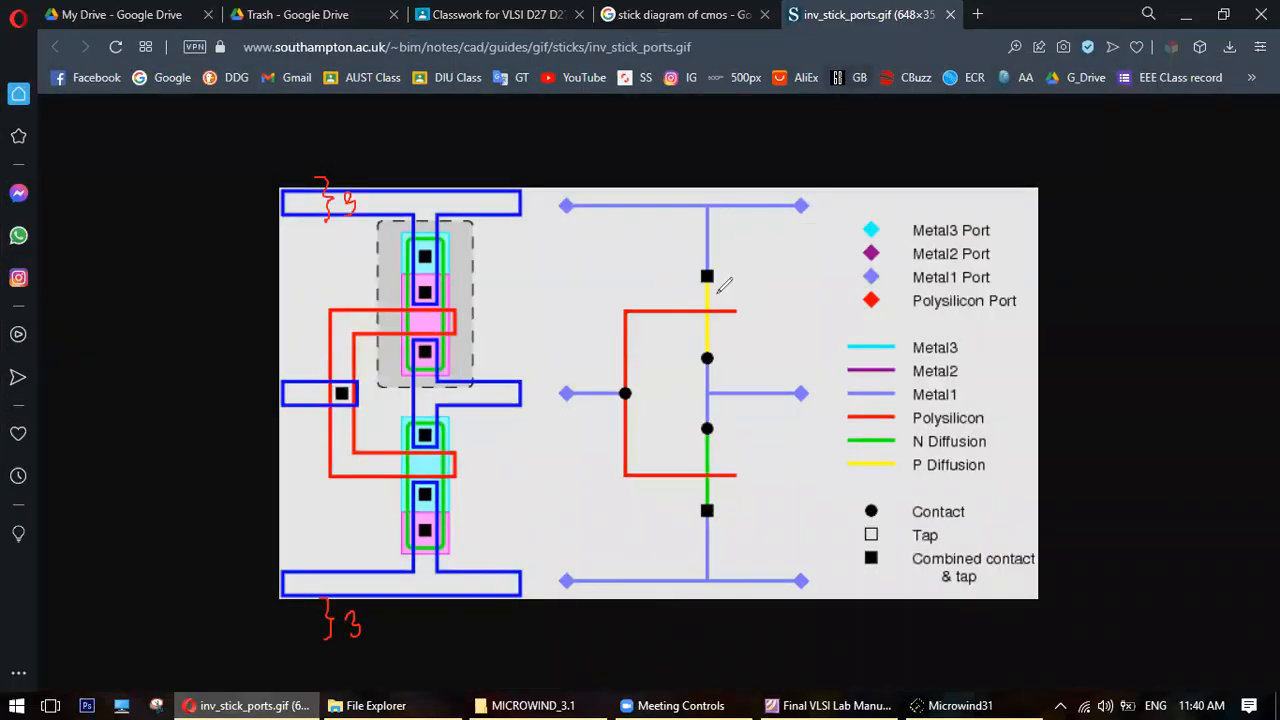
left_click_drag(738, 298, 742, 316)
mouse_move(752, 455)
left_mouse_down()
mouse_move(712, 458)
mouse_move(736, 492)
mouse_move(751, 454)
left_mouse_up()
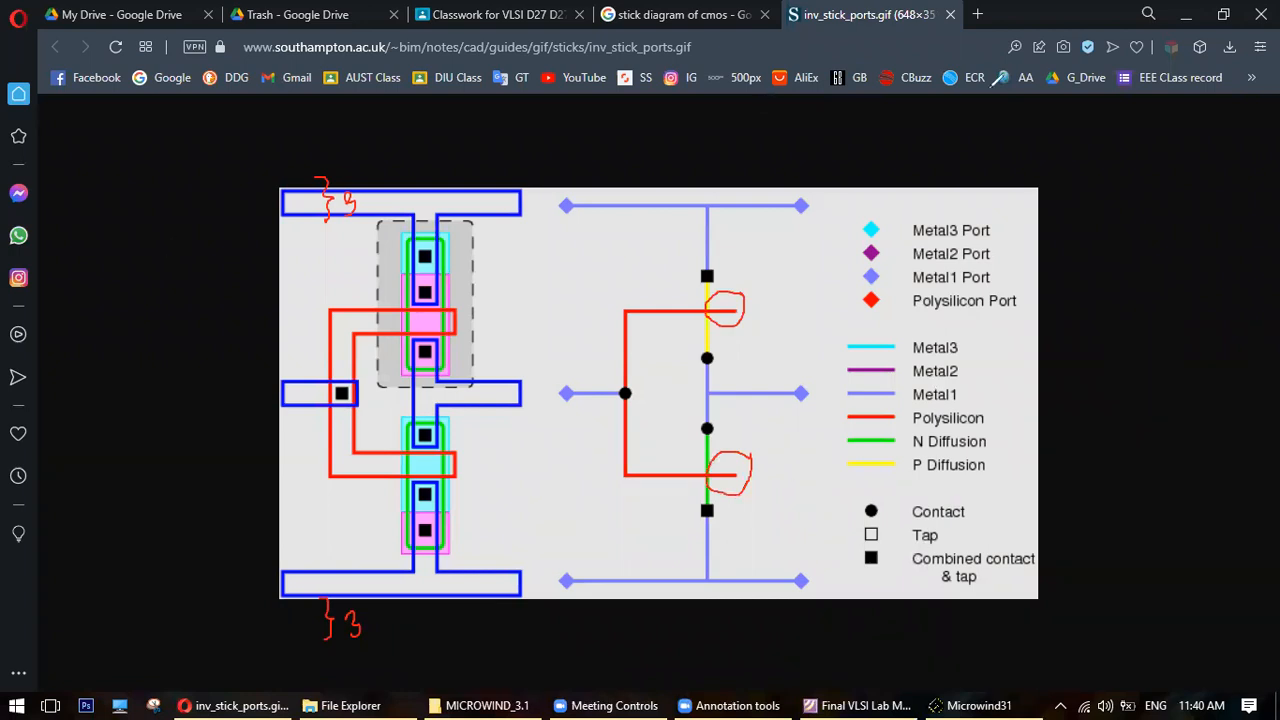
Switch back to Microwind, clear the drawn annotations, and run the design rule check on the layout.
left_click(965, 705)
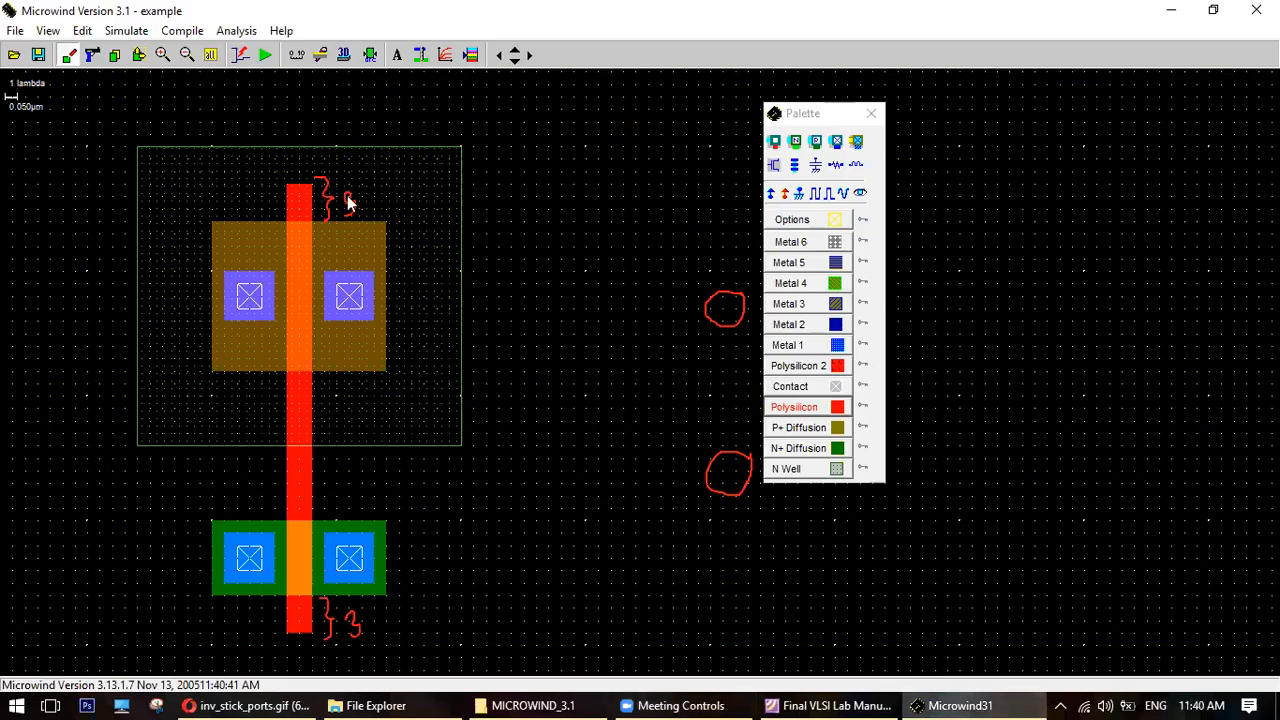
left_click(553, 188)
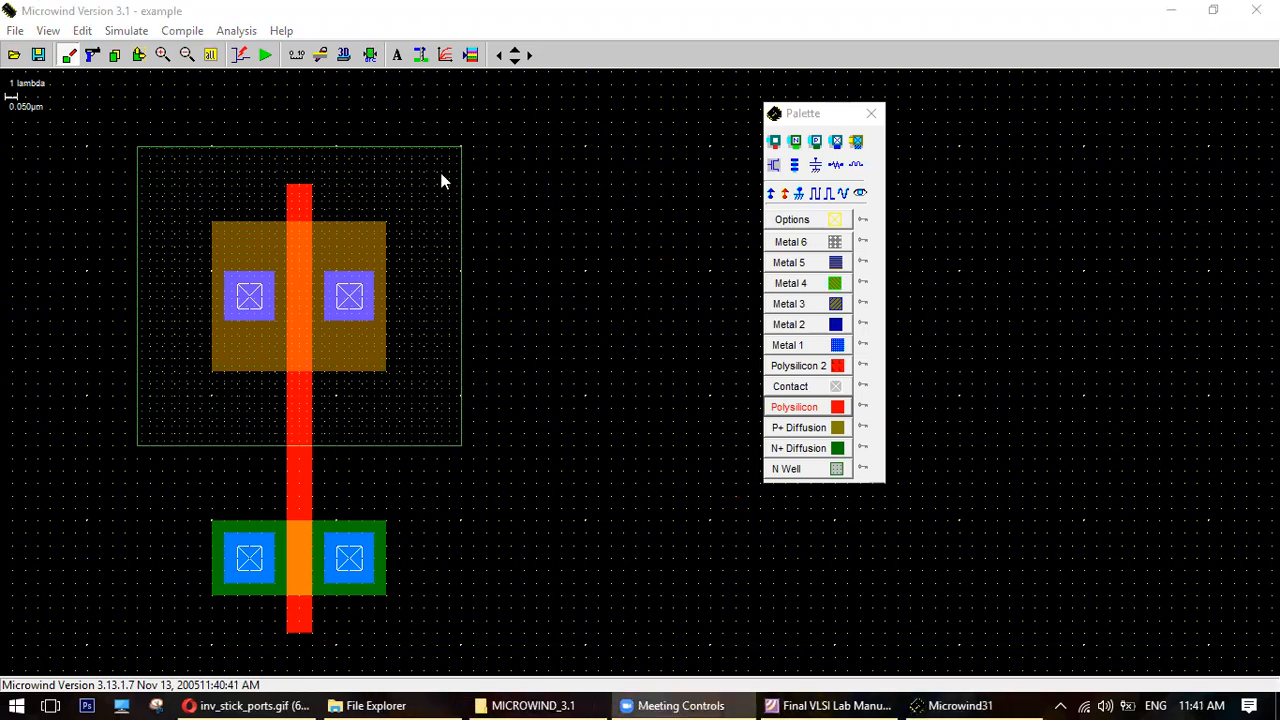
left_click(370, 55)
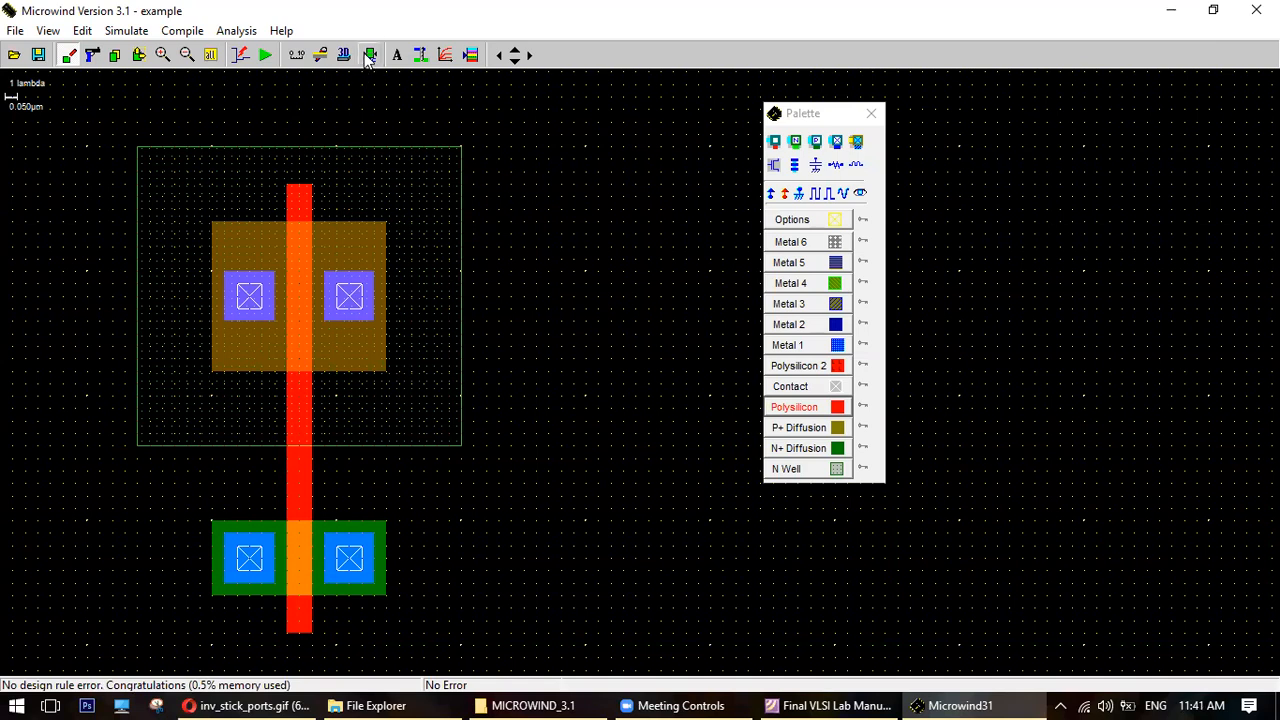
Shorten the lower end of the polysilicon gate to 2 × 35 lambda and run the design rule check.
left_click(139, 55)
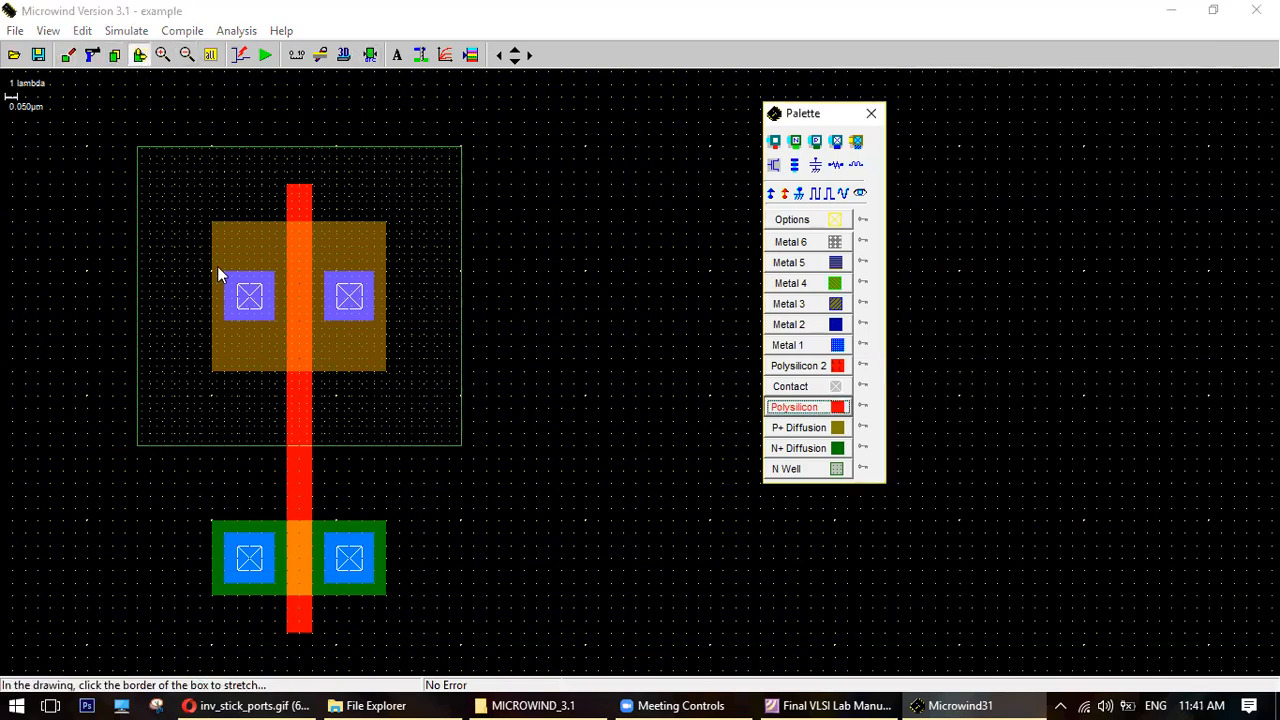
left_click_drag(299, 634, 301, 620)
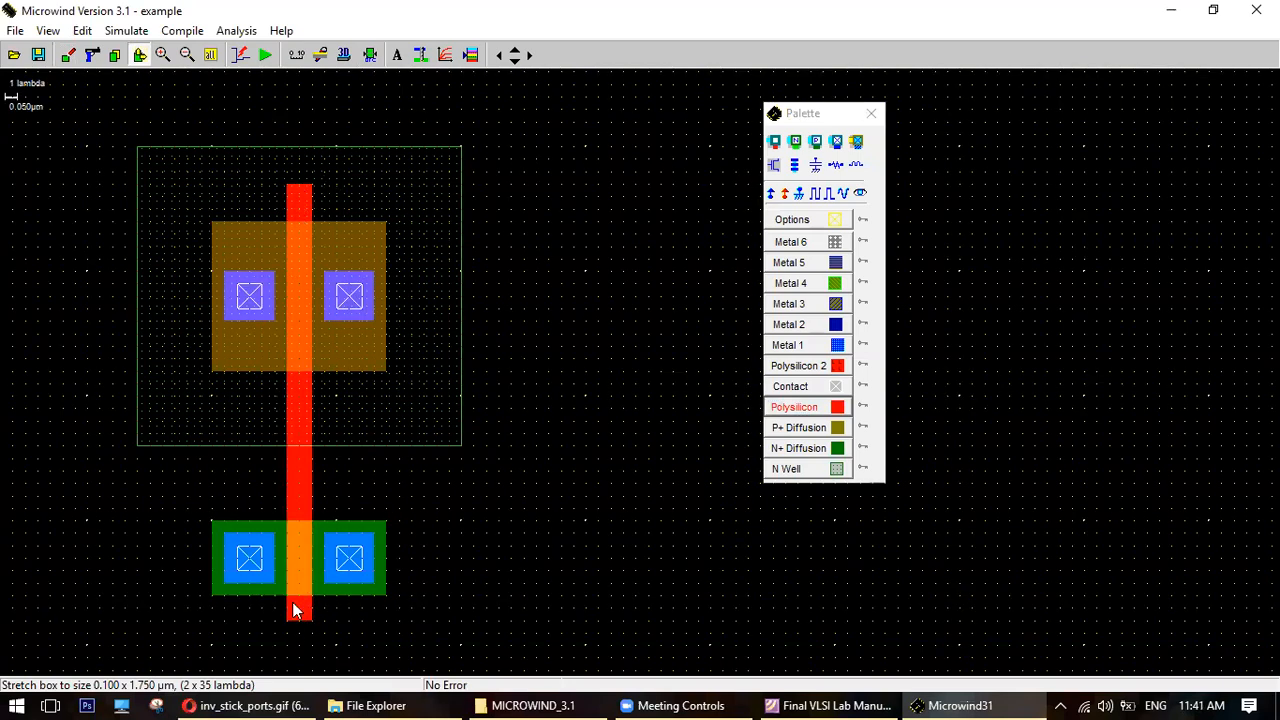
left_click(370, 55)
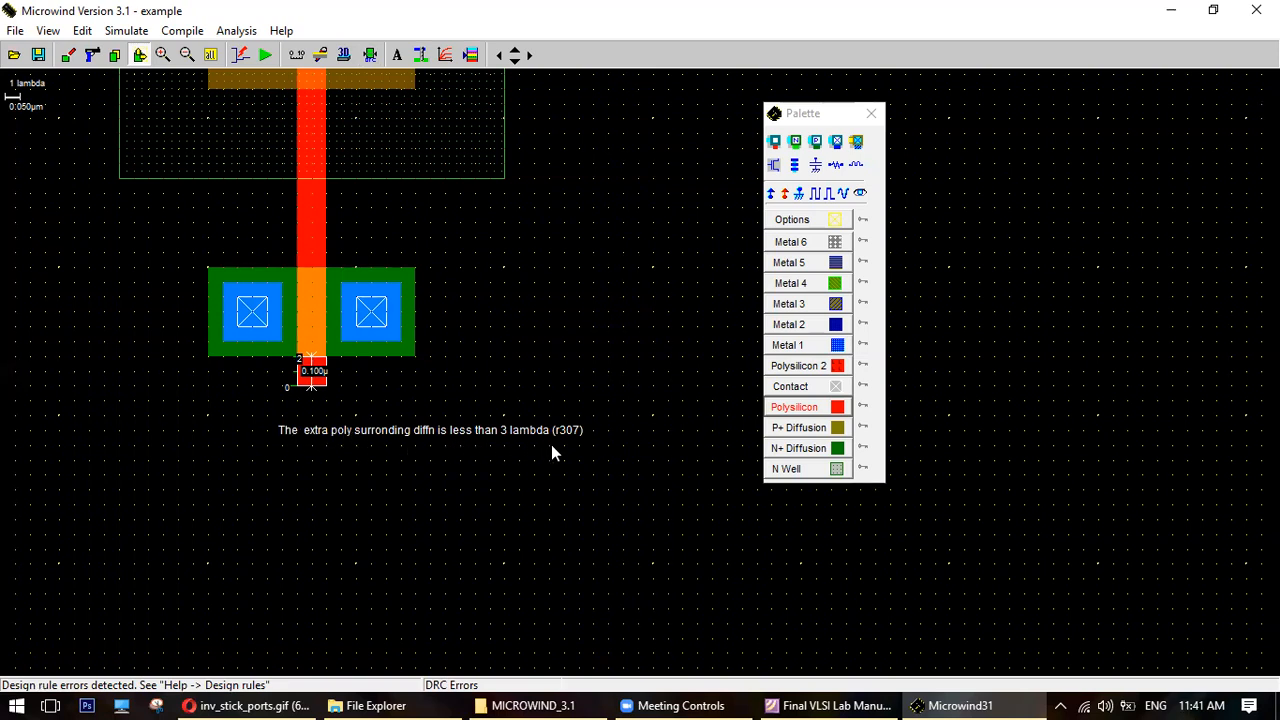
Stretch the polysilicon's lower end back to 2 × 36 lambda and rerun the design rule check on the full layout.
left_click_drag(307, 390, 310, 400)
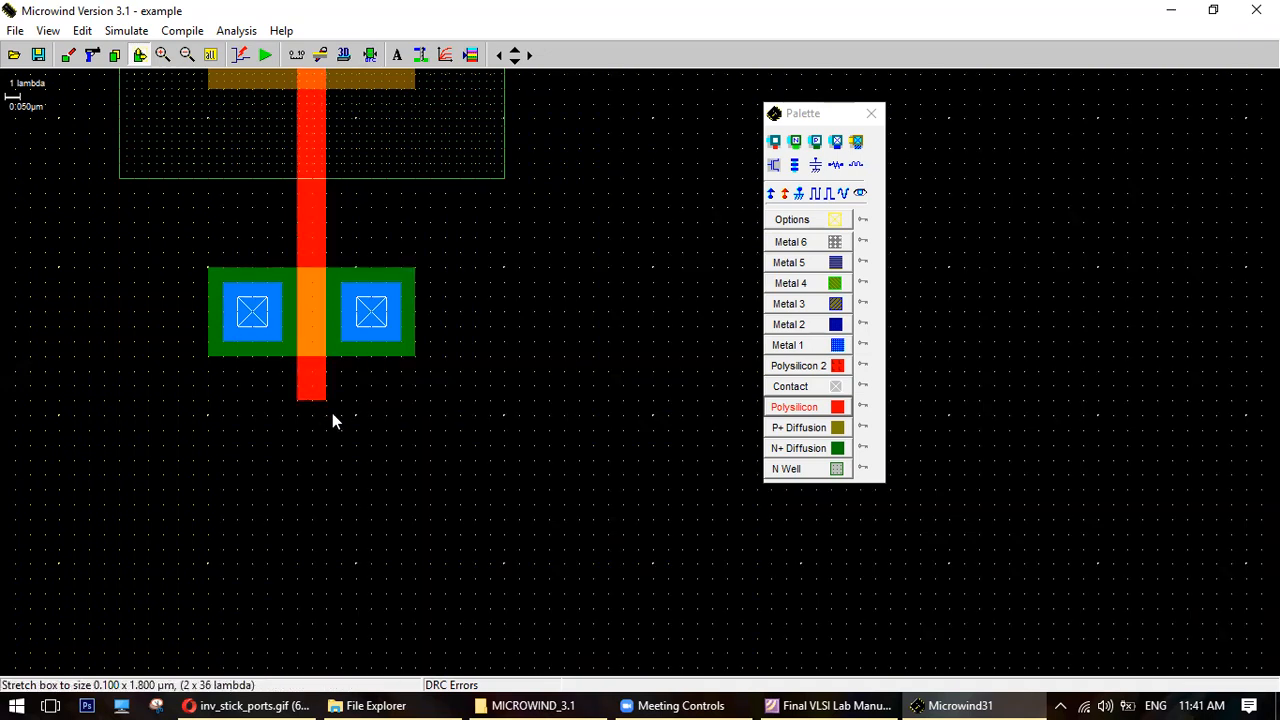
left_click(212, 56)
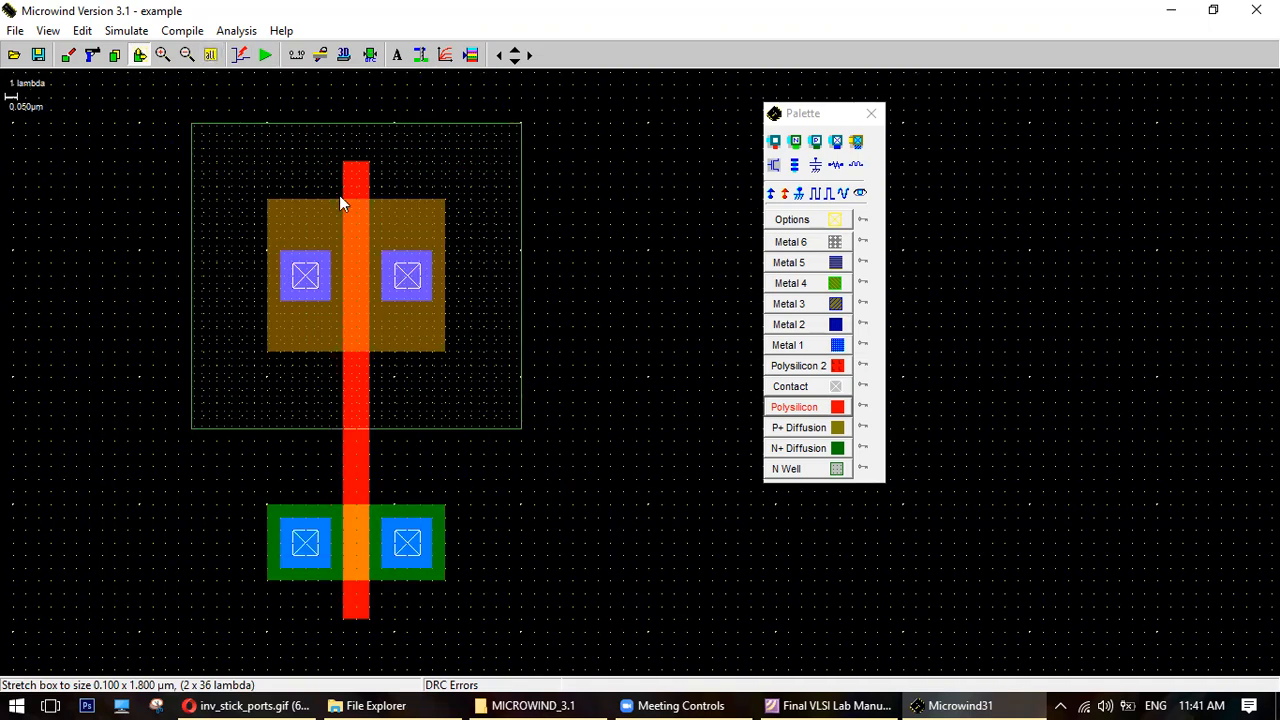
left_click(371, 57)
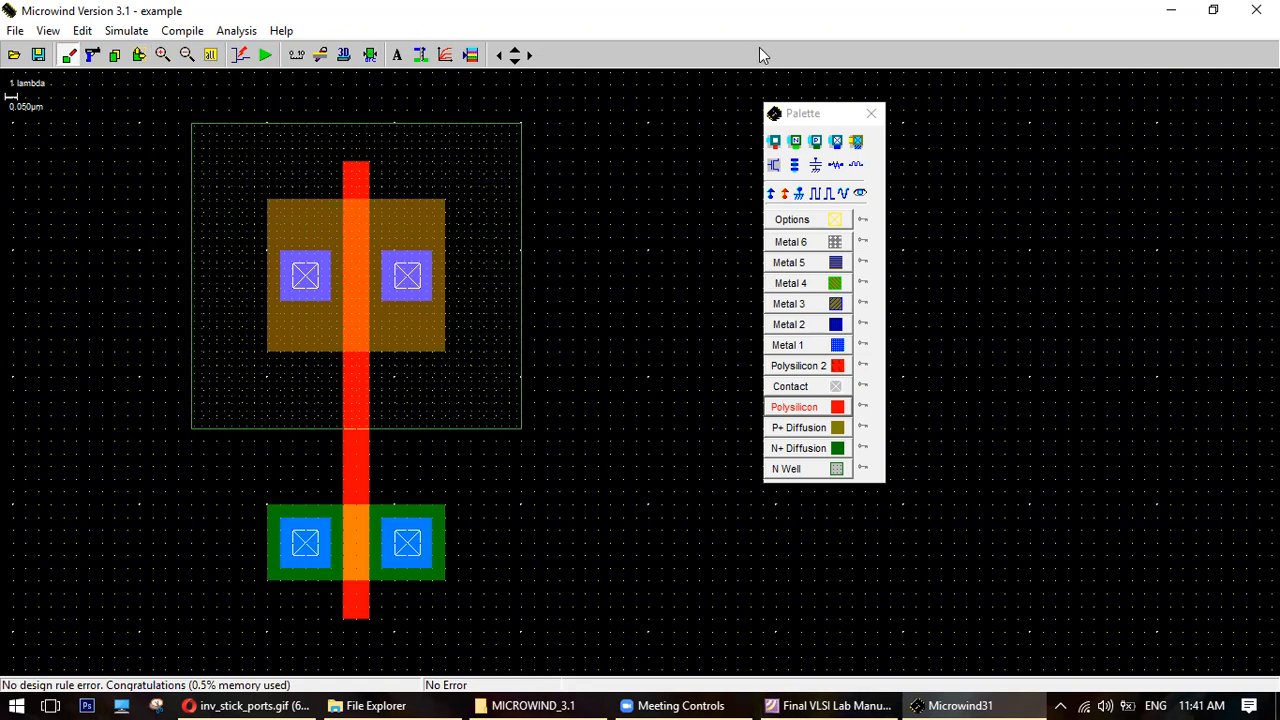
Move the palette aside and sketch the CMOS inverter schematic beside the layout, including supply, ground, joined gates, input and output lines.
left_click_drag(821, 118, 1197, 95)
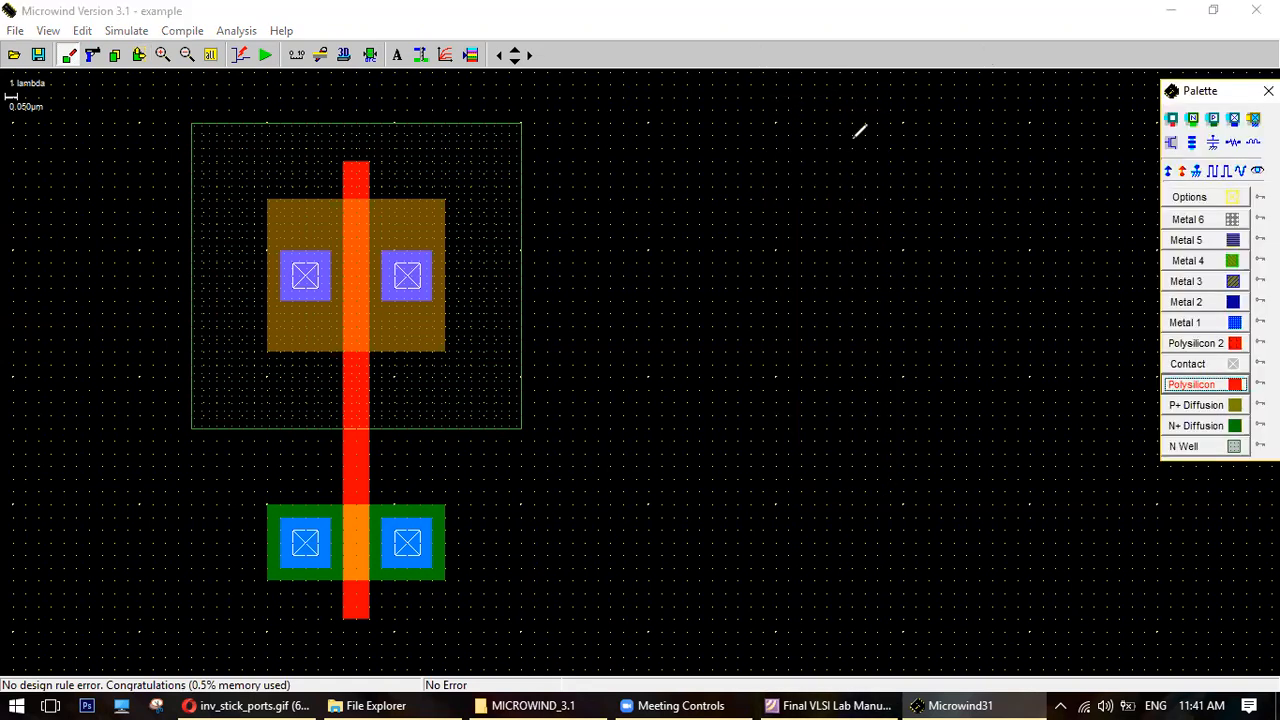
mouse_move(786, 121)
left_mouse_down()
mouse_move(815, 121)
mouse_move(812, 203)
mouse_move(757, 209)
mouse_move(811, 264)
mouse_move(818, 382)
mouse_move(765, 433)
mouse_move(816, 452)
mouse_move(818, 548)
left_mouse_up()
mouse_move(788, 549)
left_mouse_down()
mouse_move(832, 549)
mouse_move(825, 577)
left_mouse_up()
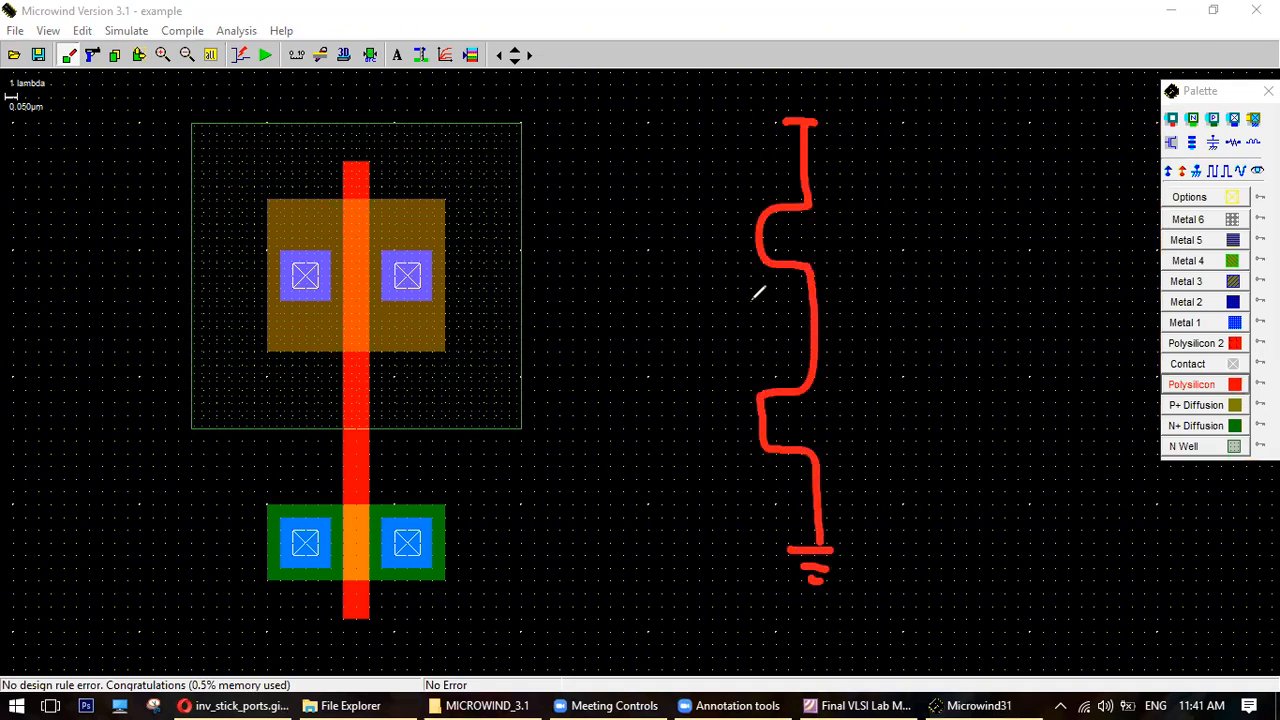
mouse_move(748, 214)
left_mouse_down()
mouse_move(749, 268)
mouse_move(726, 236)
mouse_move(643, 343)
mouse_move(736, 395)
mouse_move(743, 450)
left_mouse_up()
left_click_drag(655, 320, 582, 322)
left_click_drag(818, 320, 963, 318)
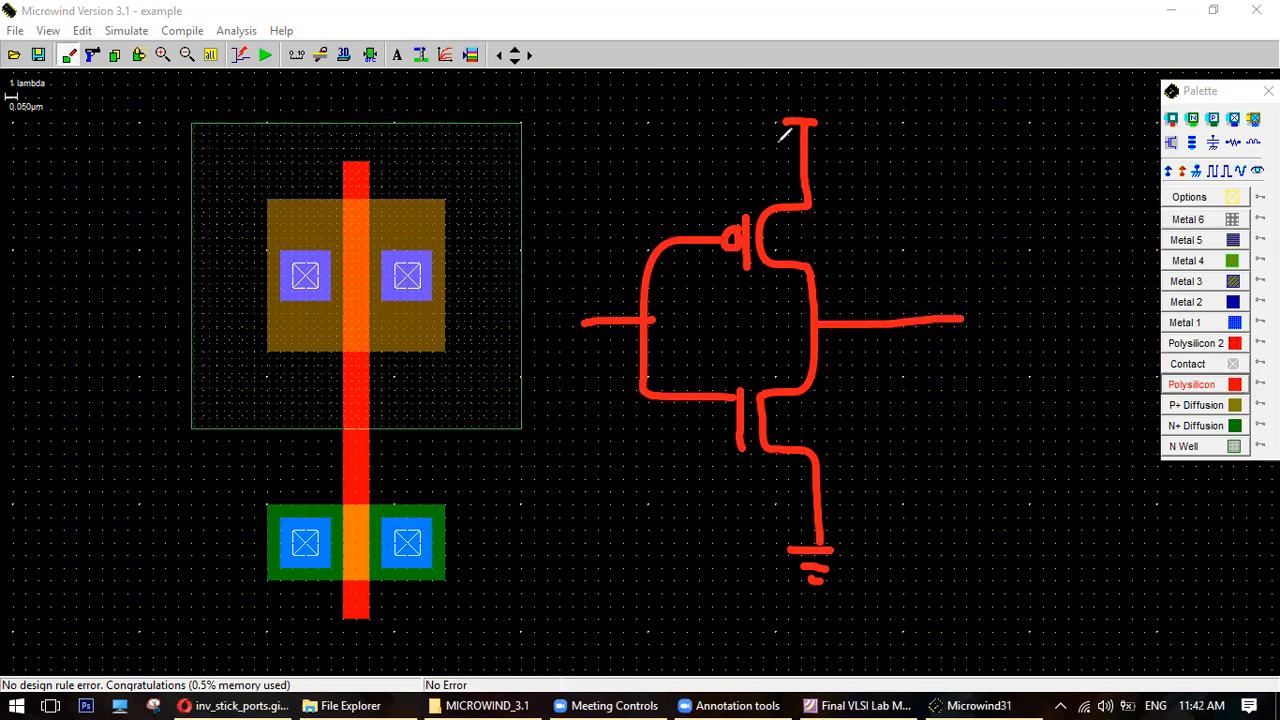
Label the source and drain terminals of both transistors with s and d on the schematic sketch.
left_click_drag(838, 168, 820, 203)
left_click_drag(828, 262, 846, 271)
left_click_drag(834, 362, 846, 366)
left_click_drag(836, 440, 831, 462)
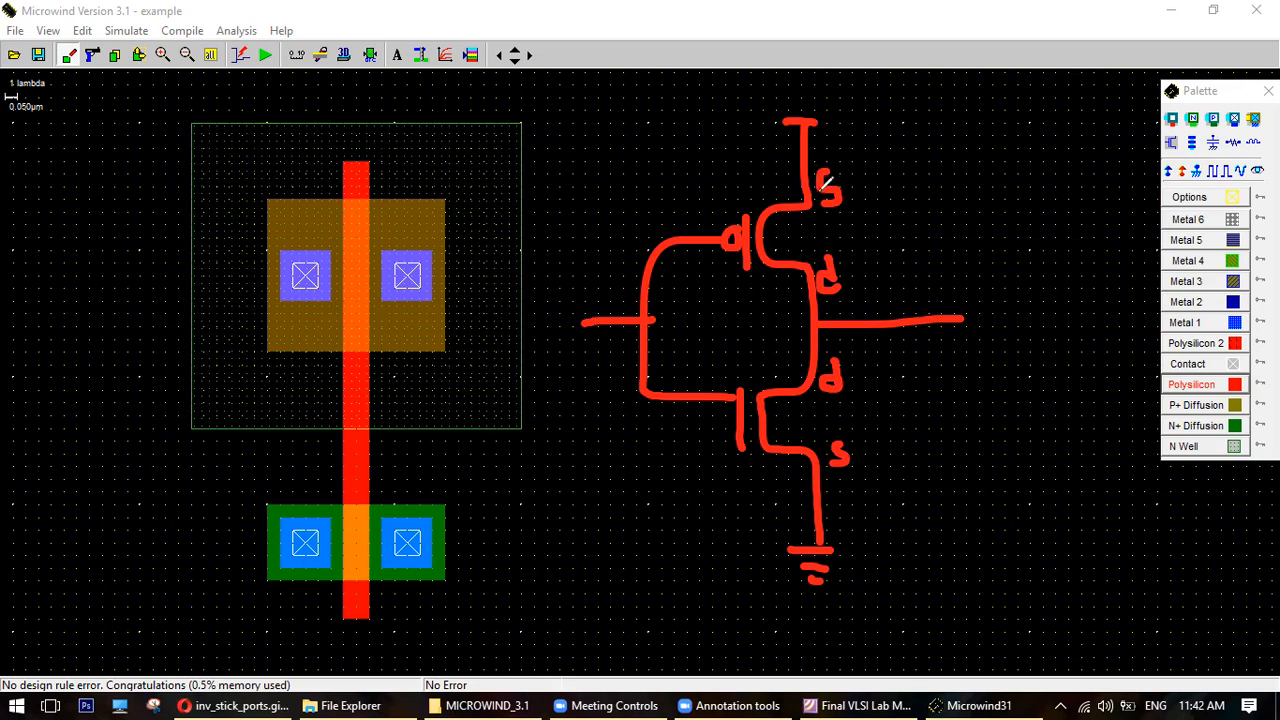
Mark the left contacts in the layout as s and the right contacts as d, and erase these four labels.
left_click_drag(318, 252, 310, 296)
mouse_move(417, 266)
left_mouse_down()
mouse_move(424, 296)
mouse_move(402, 308)
left_mouse_up()
mouse_move(418, 558)
left_mouse_down()
mouse_move(404, 572)
mouse_move(418, 578)
left_mouse_up()
left_click_drag(310, 537, 318, 562)
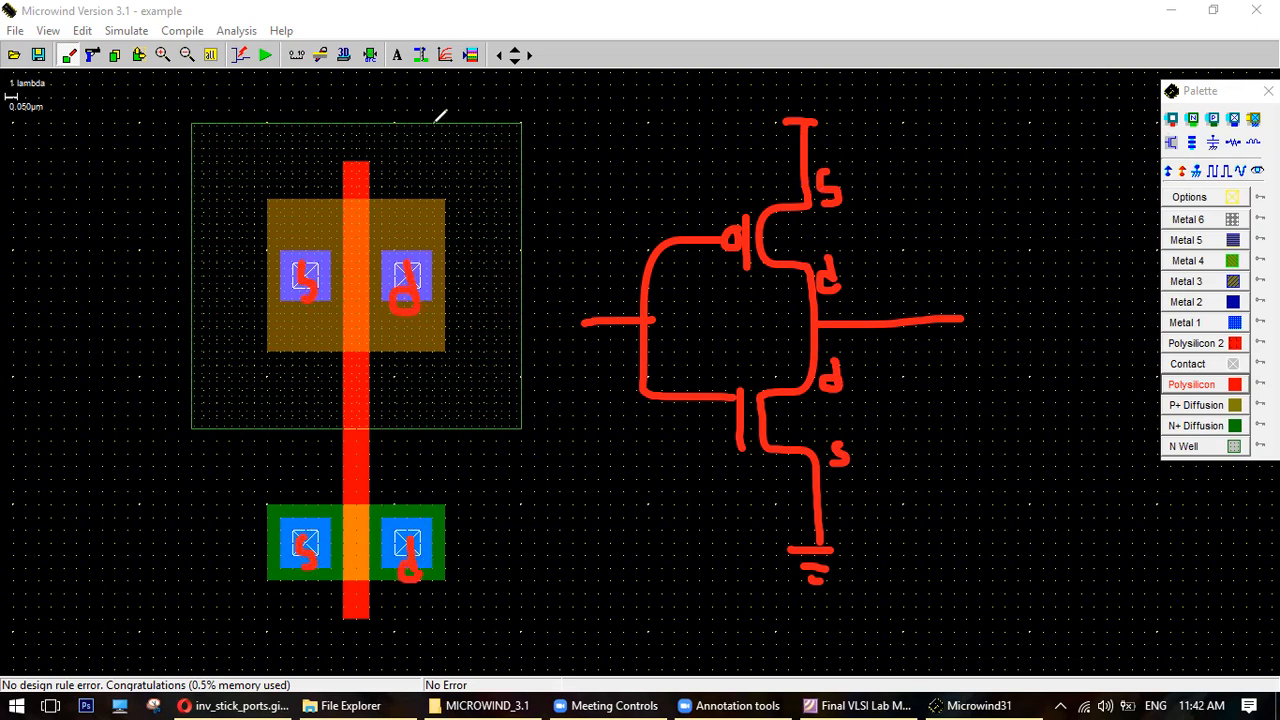
left_click(303, 299)
left_click(404, 300)
left_click(411, 568)
left_click(304, 545)
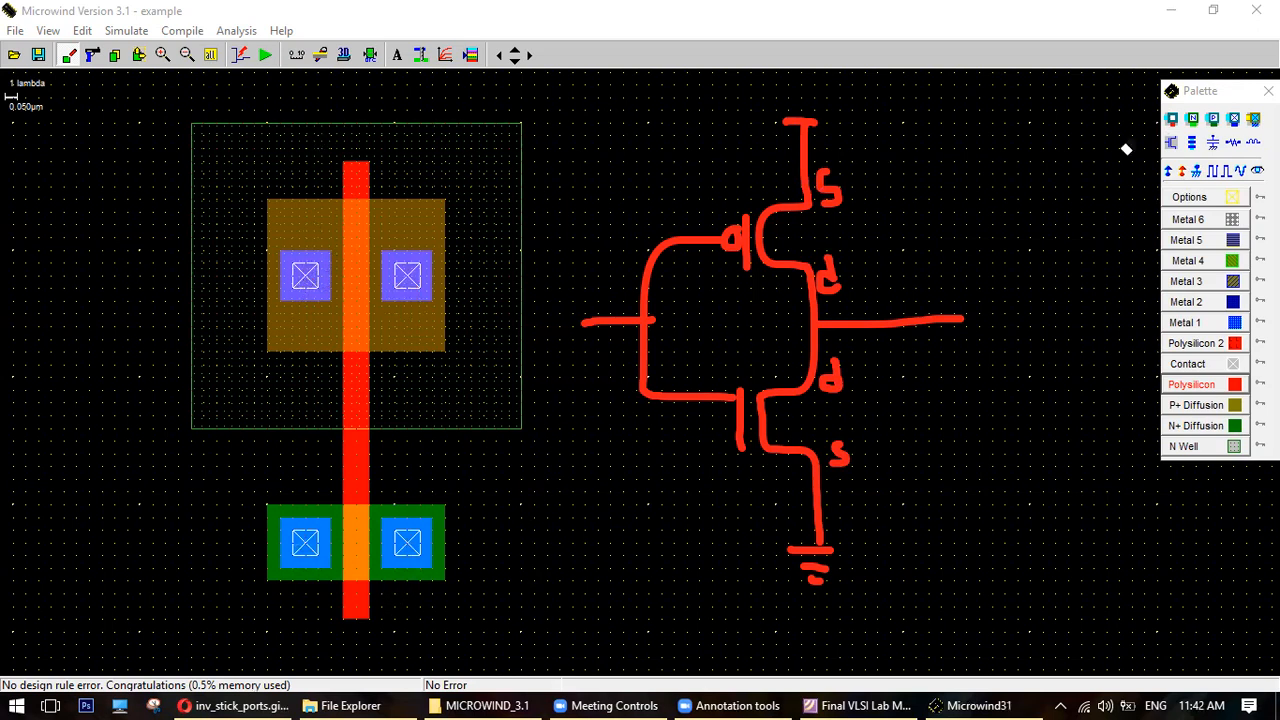
Draw a 4 × 12 lambda Metal 1 strip upward from the left P+ contact and assign it a 5 V Vdd supply.
left_click(1195, 324)
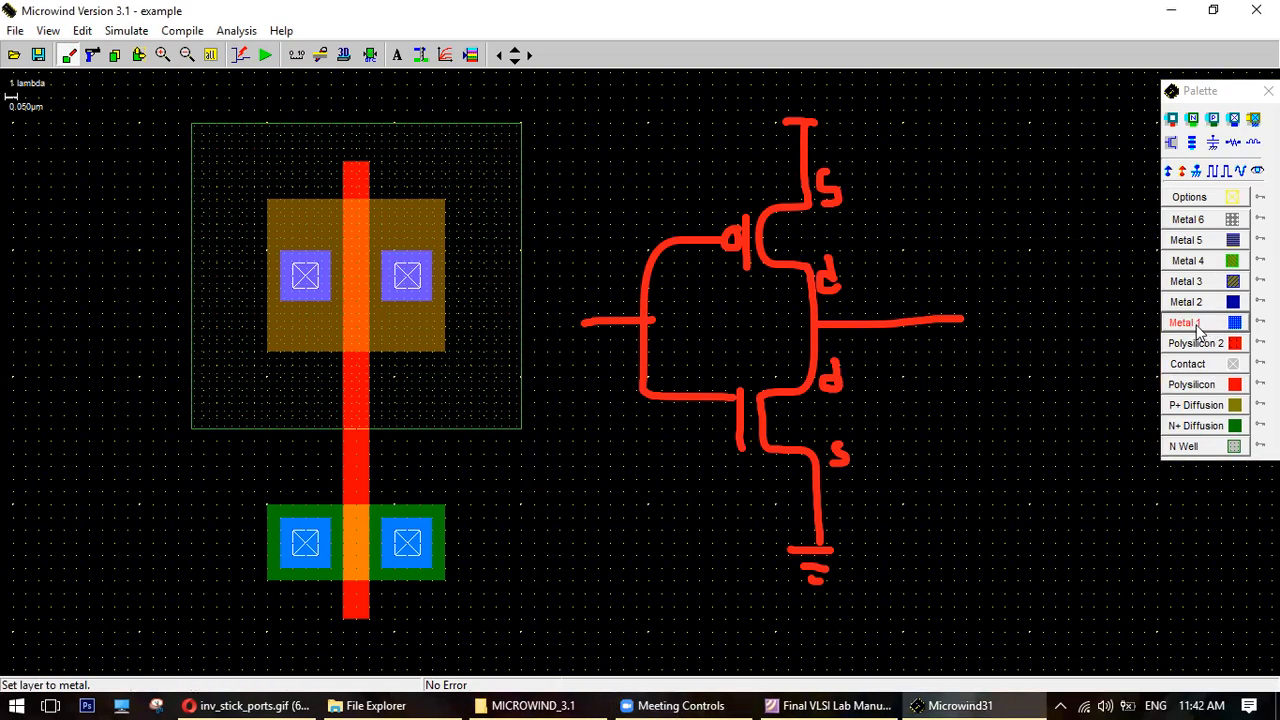
left_click_drag(331, 290, 281, 145)
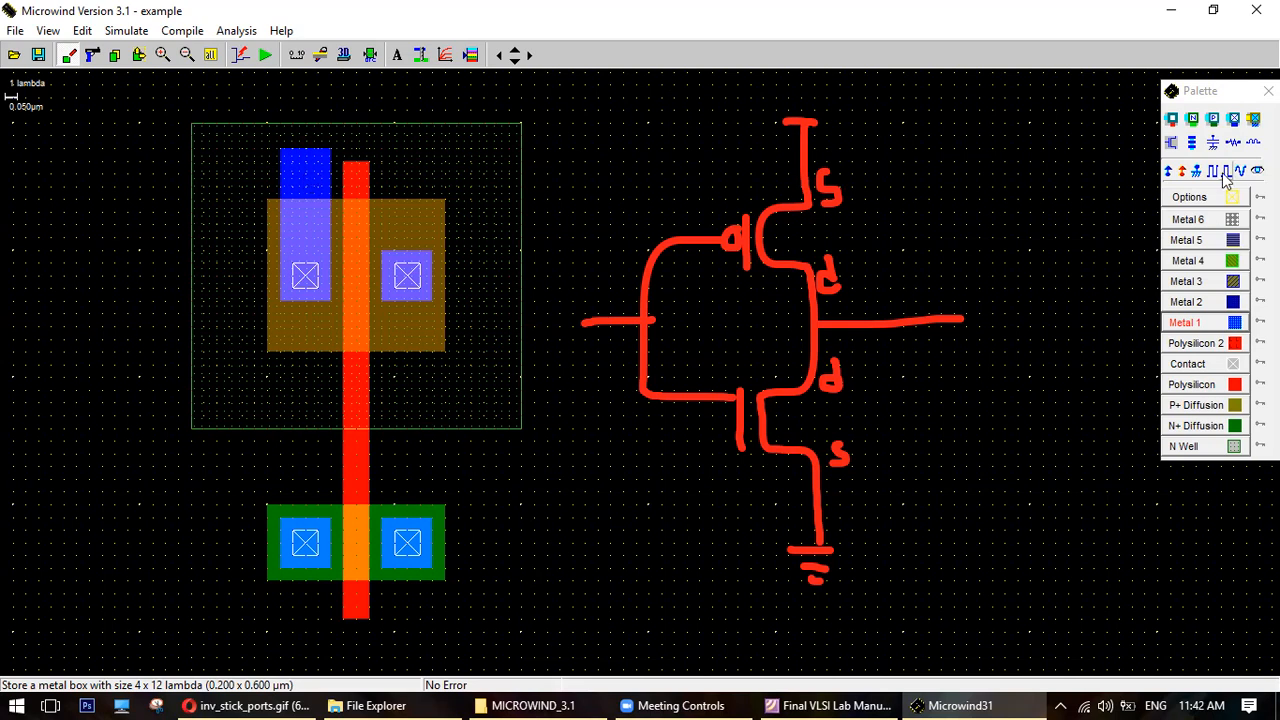
left_click(1170, 175)
left_click(308, 177)
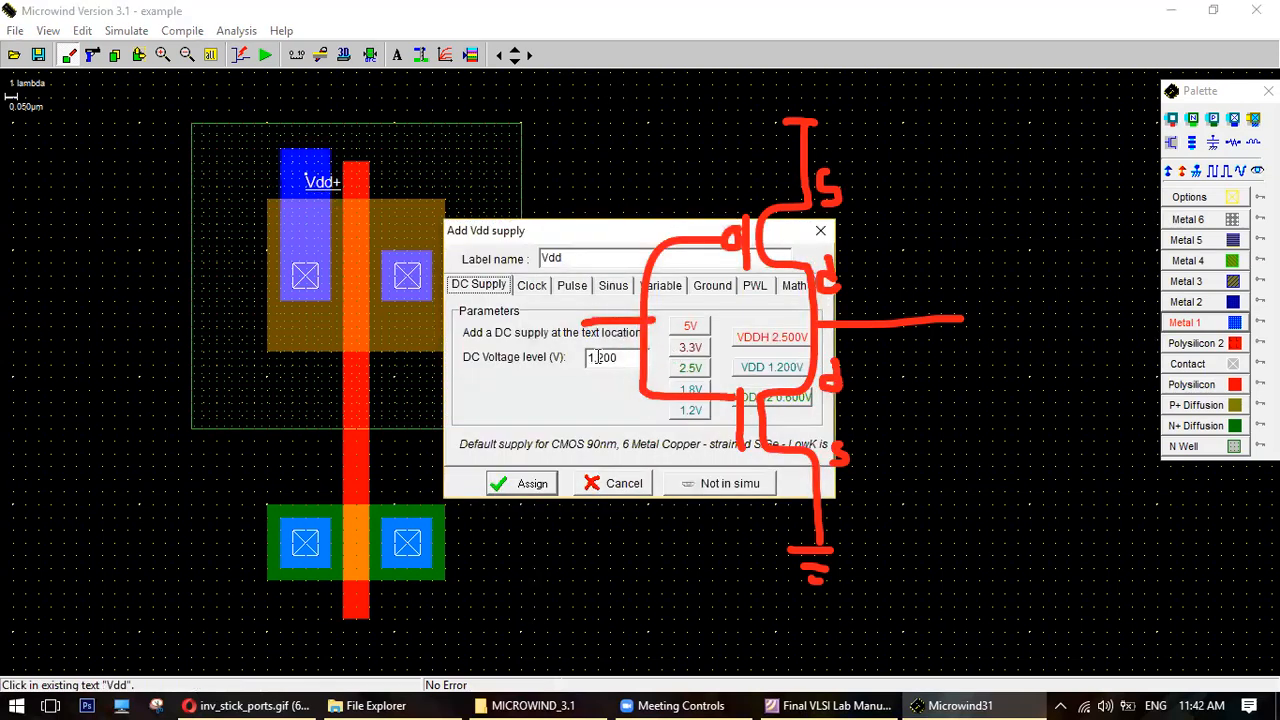
left_click(690, 326)
left_click(525, 484)
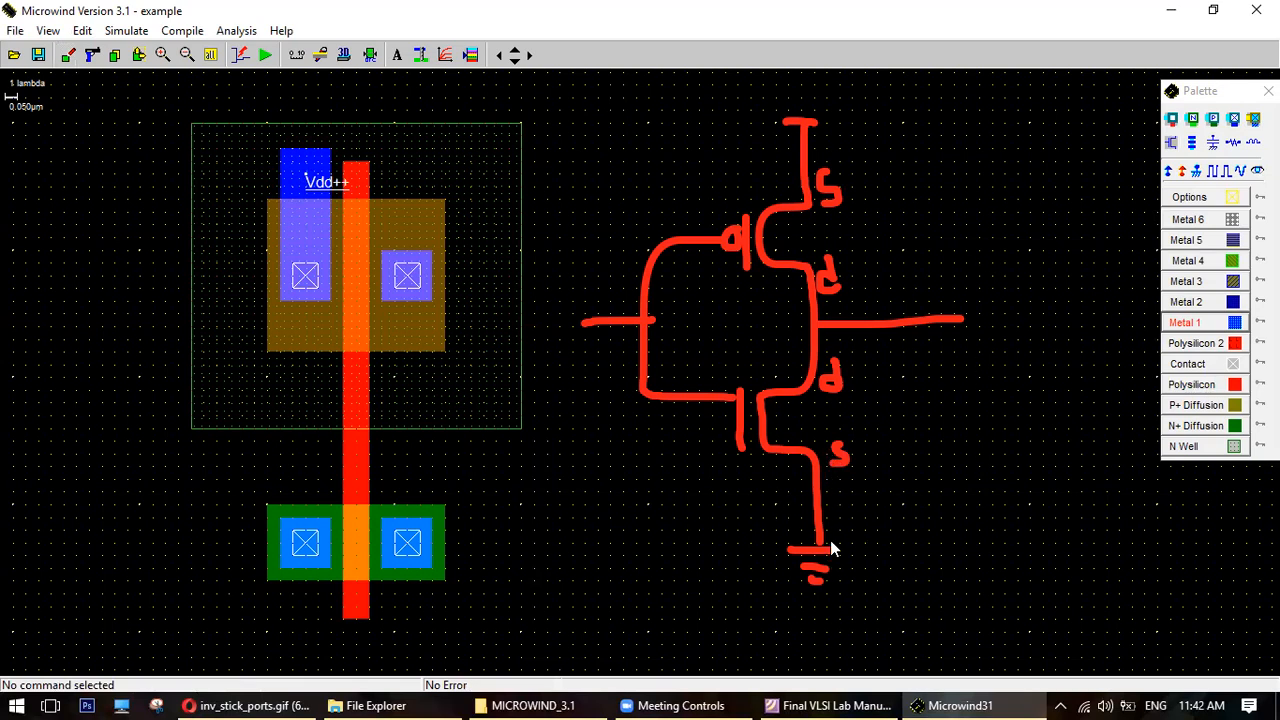
Draw a 4 × 12 lambda Metal 1 strip downward from the left N+ contact and place a Vss ground on it.
left_click(1220, 326)
left_click(284, 531)
left_click_drag(284, 531, 330, 674)
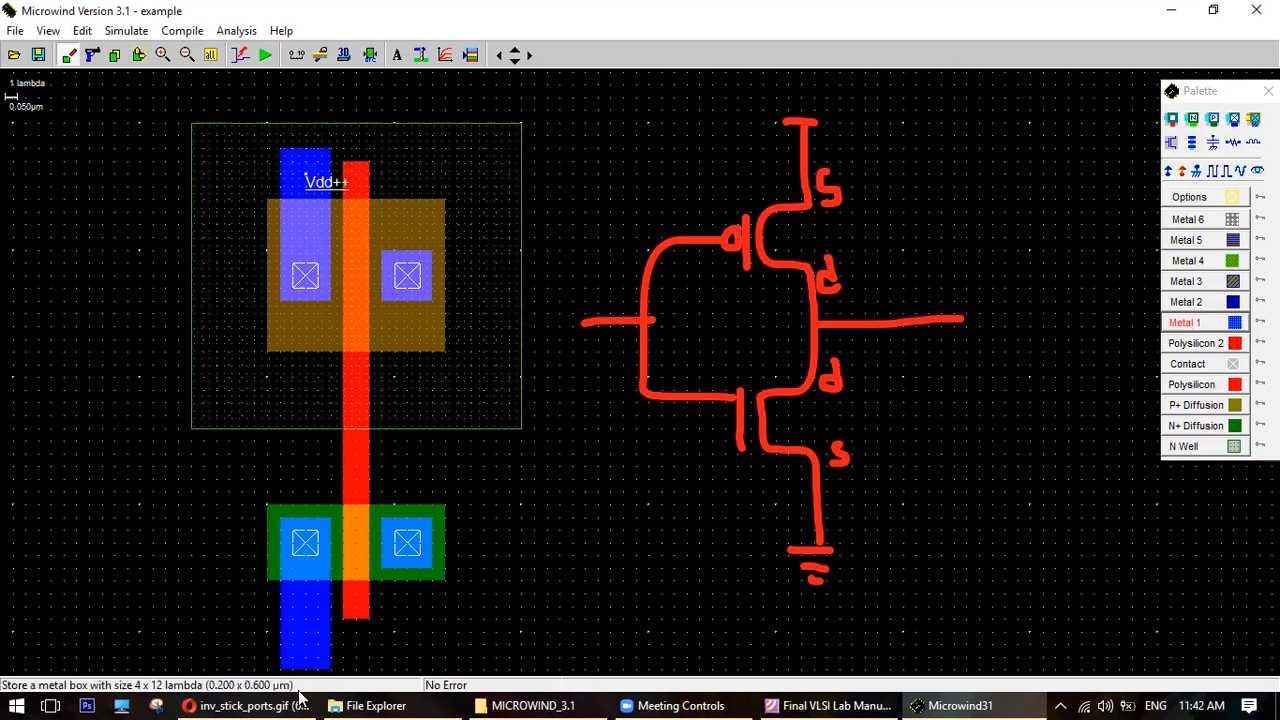
left_click(1176, 172)
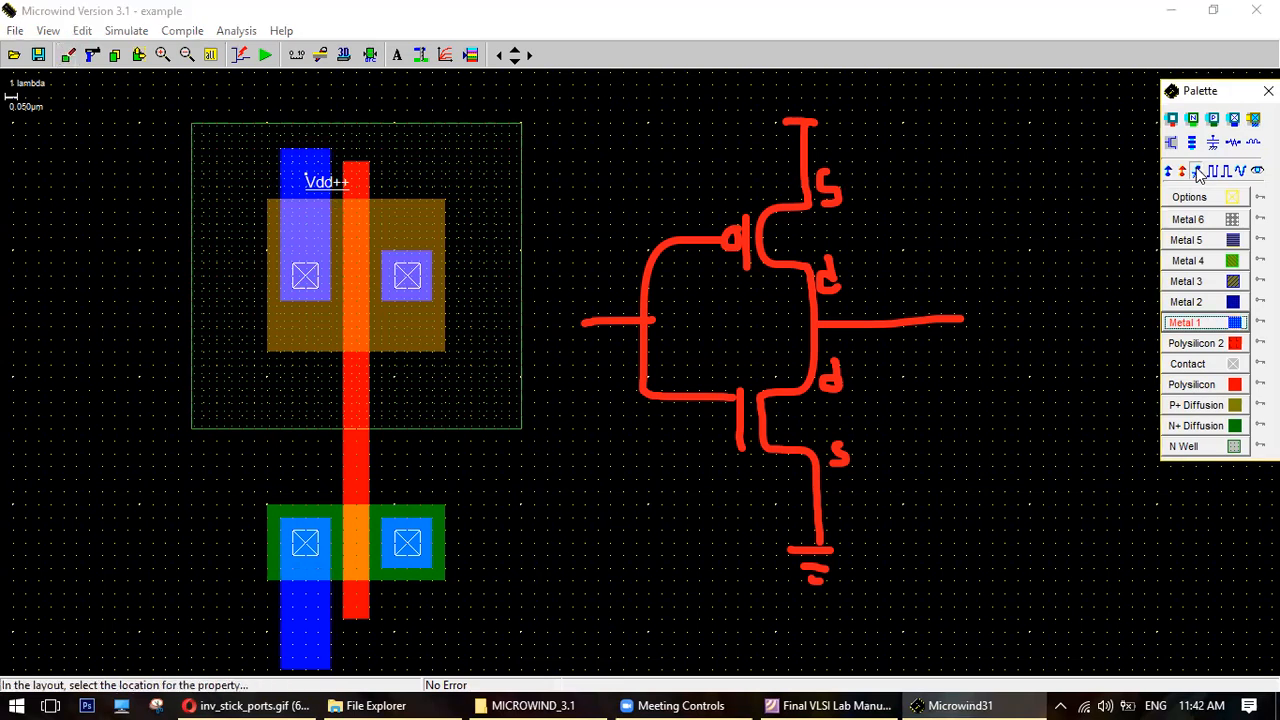
left_click(307, 650)
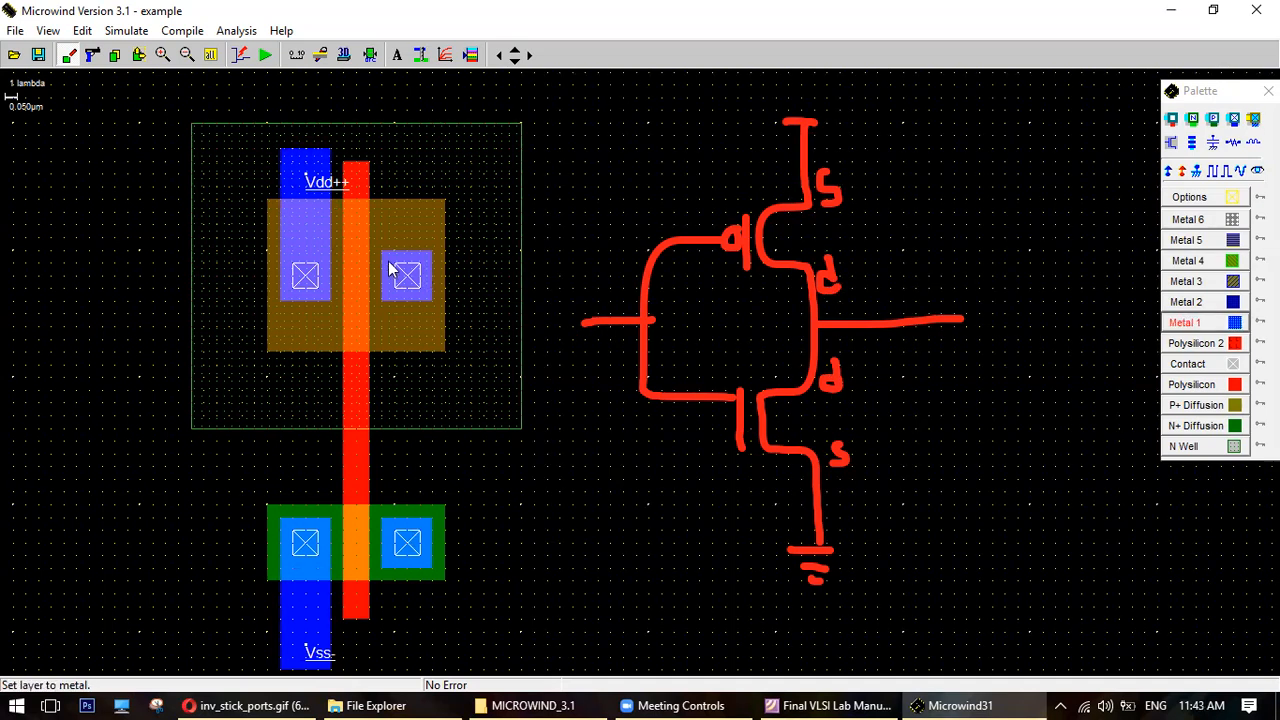
Draw a 4 × 25 lambda Metal 1 strip joining the right P+ and N+ contacts, annotate its width with 3λ, and erase that note.
left_click_drag(389, 266, 433, 566)
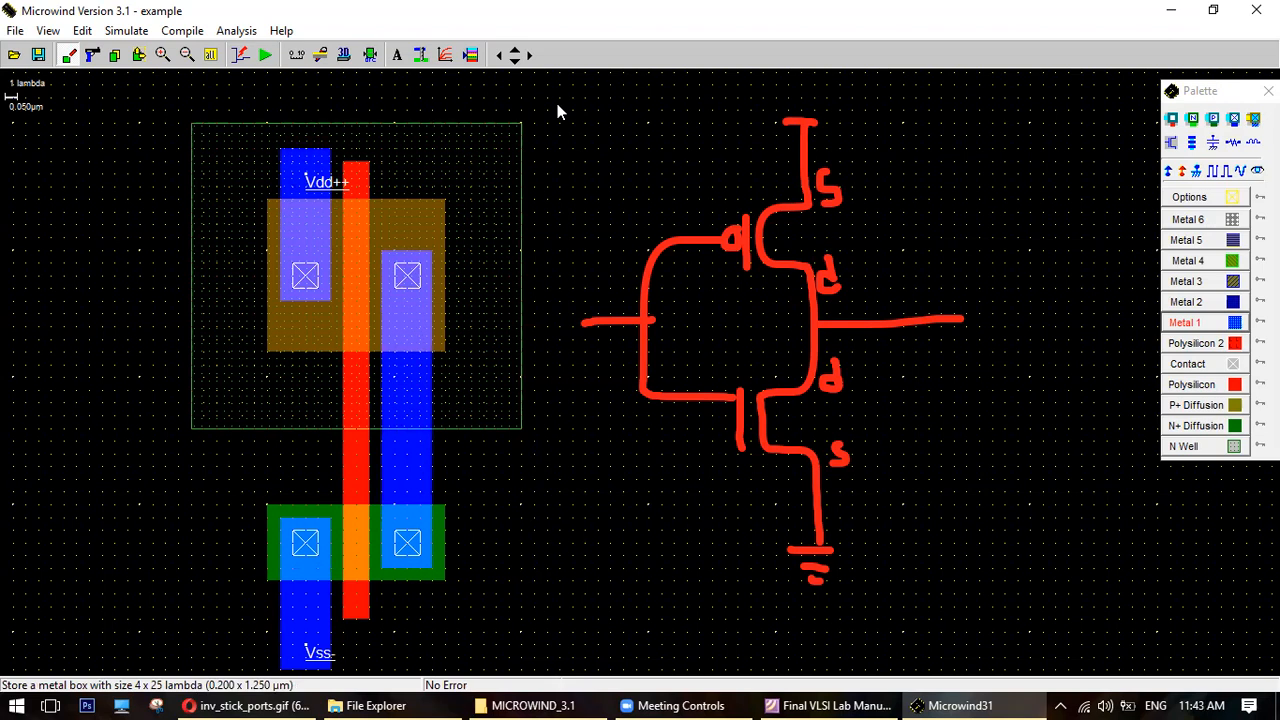
mouse_move(378, 463)
left_mouse_down()
mouse_move(530, 462)
mouse_move(508, 504)
mouse_move(592, 485)
mouse_move(597, 502)
mouse_move(547, 502)
left_mouse_up()
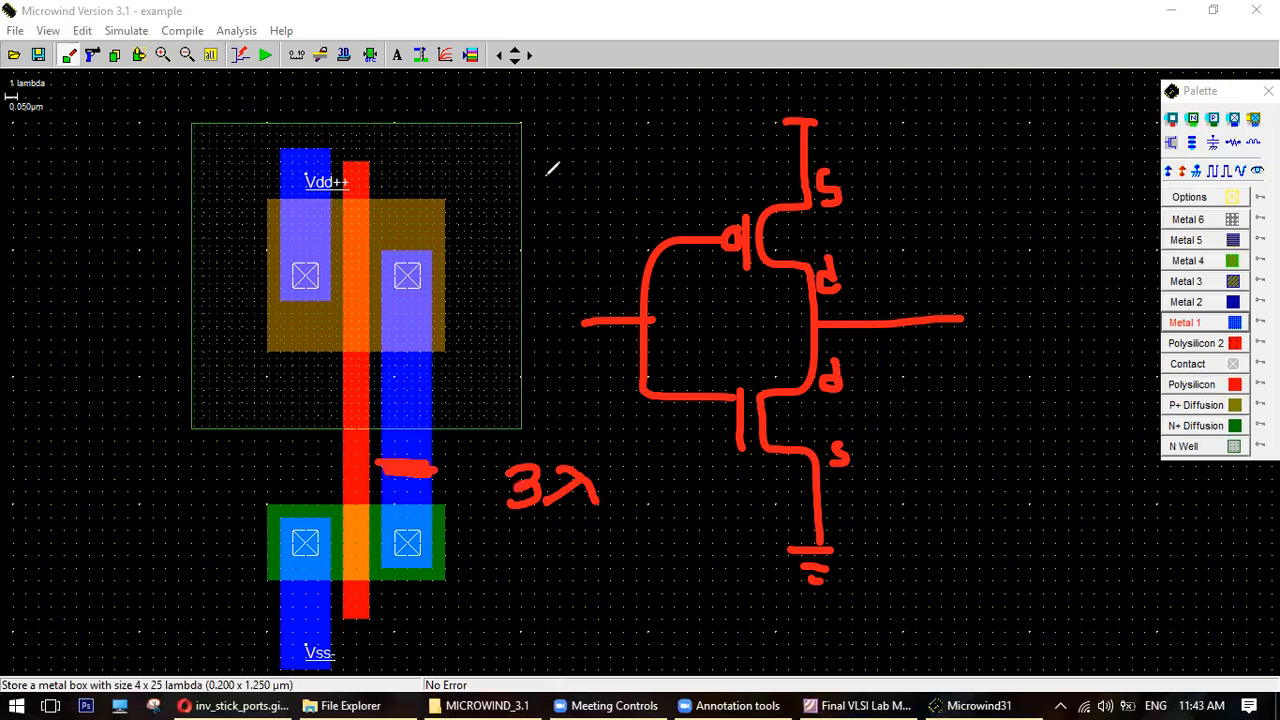
left_click_drag(407, 467, 599, 481)
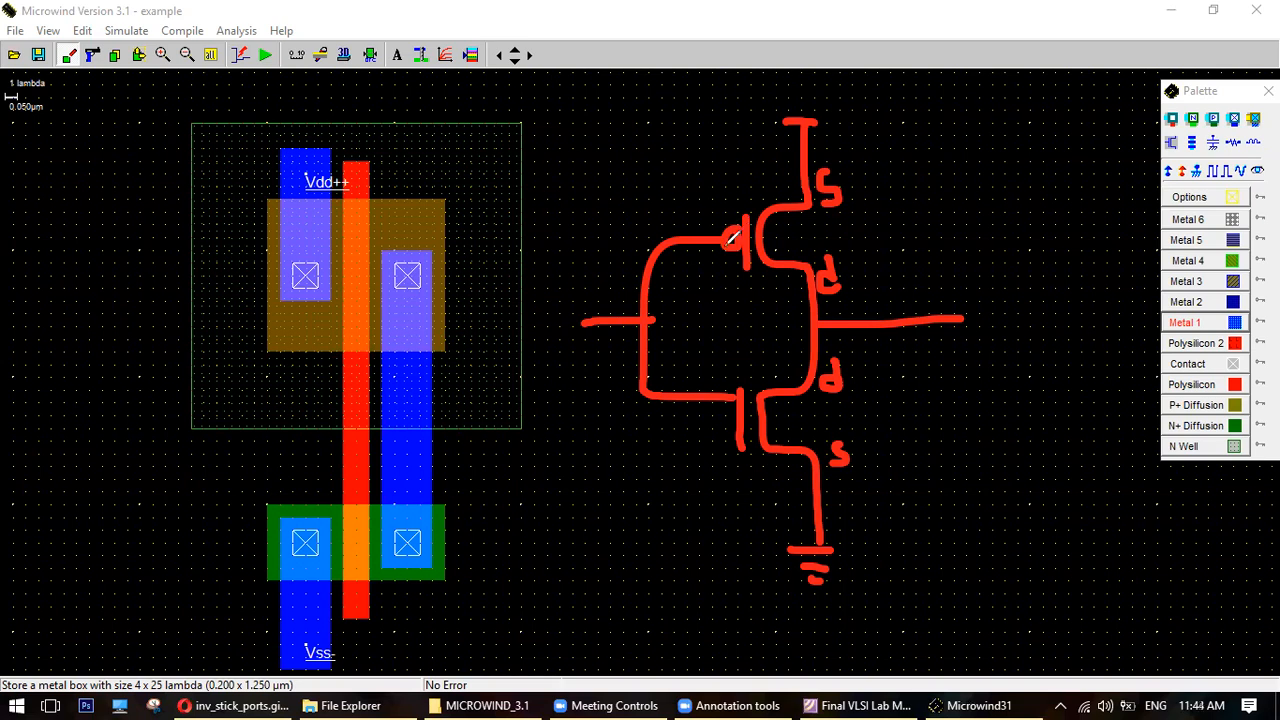
Highlight the sketch's shared gate line and input, tick the polysilicon and the drain metal strip, and clear all annotations.
mouse_move(730, 237)
left_mouse_down()
mouse_move(652, 238)
mouse_move(636, 345)
mouse_move(716, 400)
mouse_move(738, 398)
left_mouse_up()
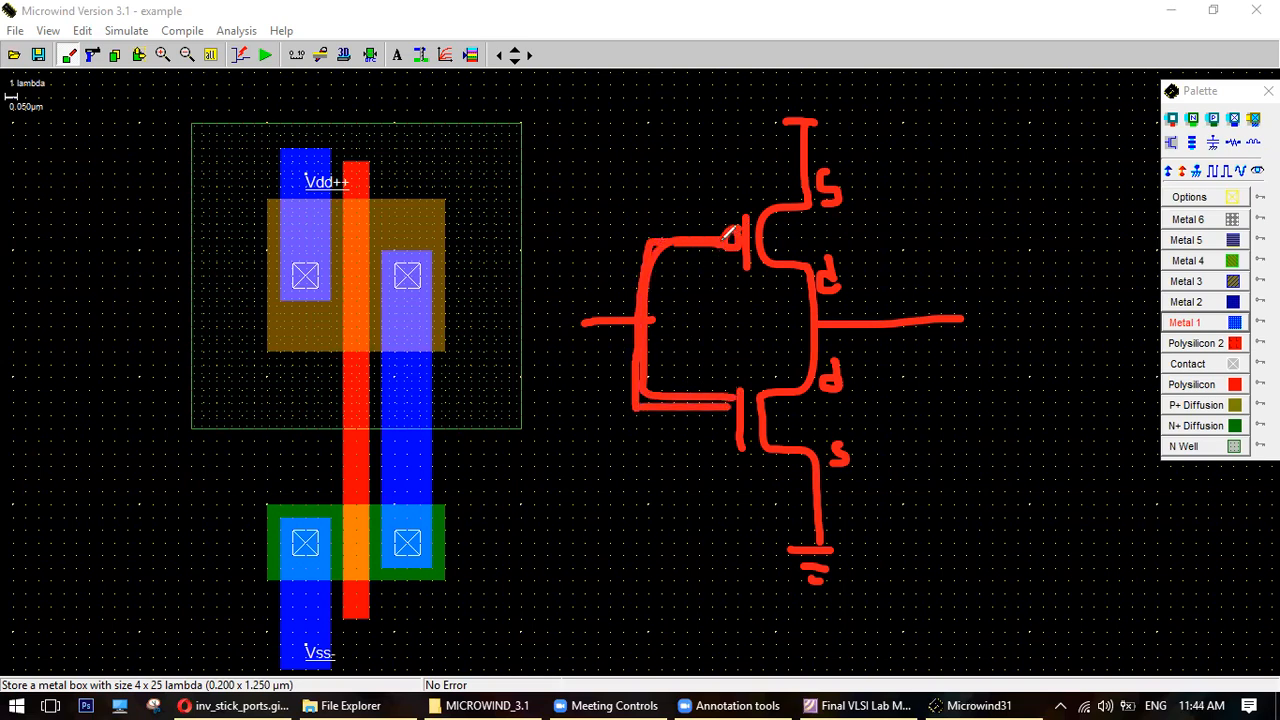
mouse_move(656, 230)
left_mouse_down()
mouse_move(655, 399)
mouse_move(646, 294)
left_mouse_up()
mouse_move(700, 396)
left_mouse_down()
mouse_move(644, 396)
mouse_move(638, 228)
mouse_move(738, 228)
left_mouse_up()
mouse_move(684, 306)
left_mouse_down()
mouse_move(571, 331)
mouse_move(686, 337)
mouse_move(580, 303)
mouse_move(705, 335)
mouse_move(690, 346)
left_mouse_up()
left_click_drag(313, 452, 360, 440)
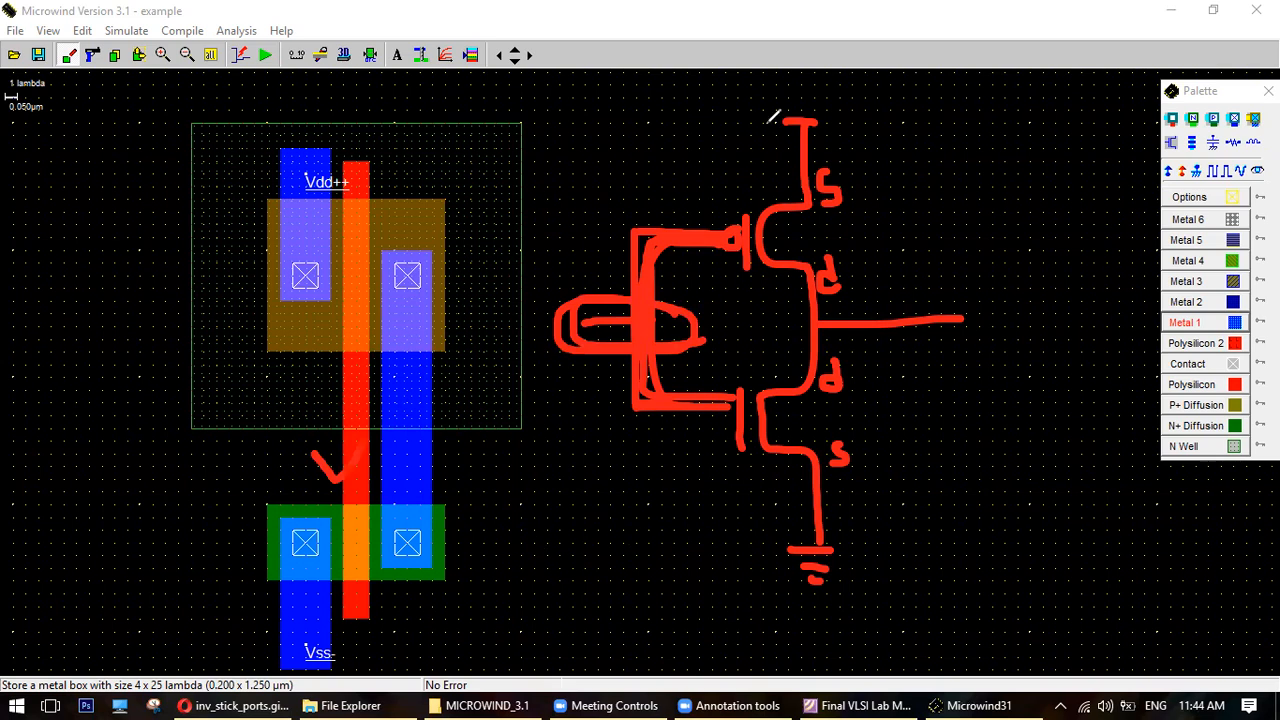
left_click_drag(406, 455, 496, 433)
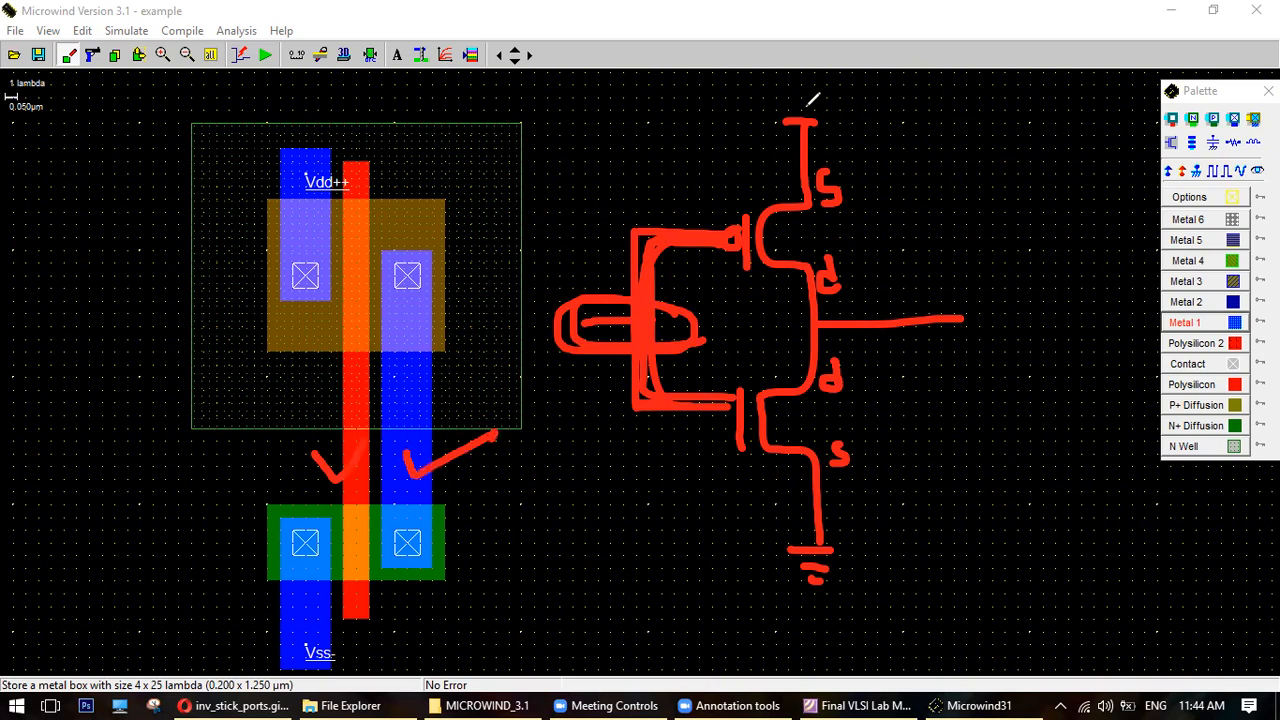
left_click(968, 35)
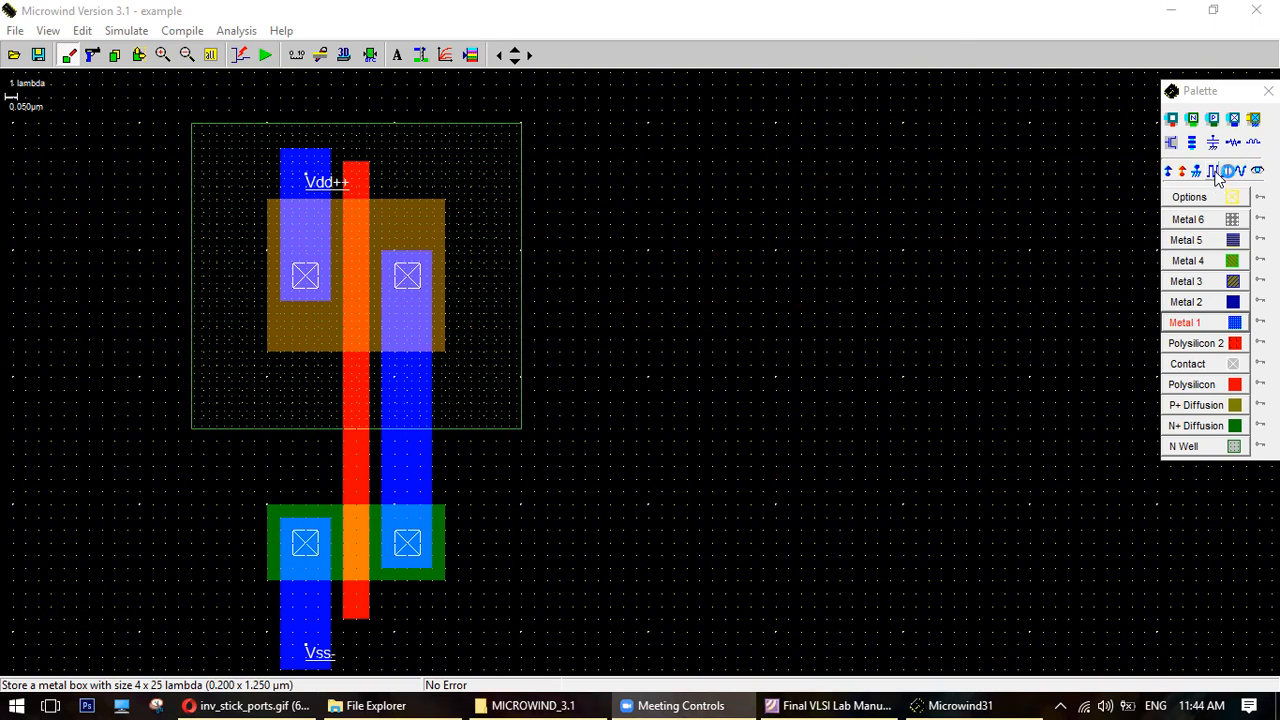
Add a clock labelled A with a level 1 of 5 V to the polysilicon gate between the two diffusions.
left_click(909, 193)
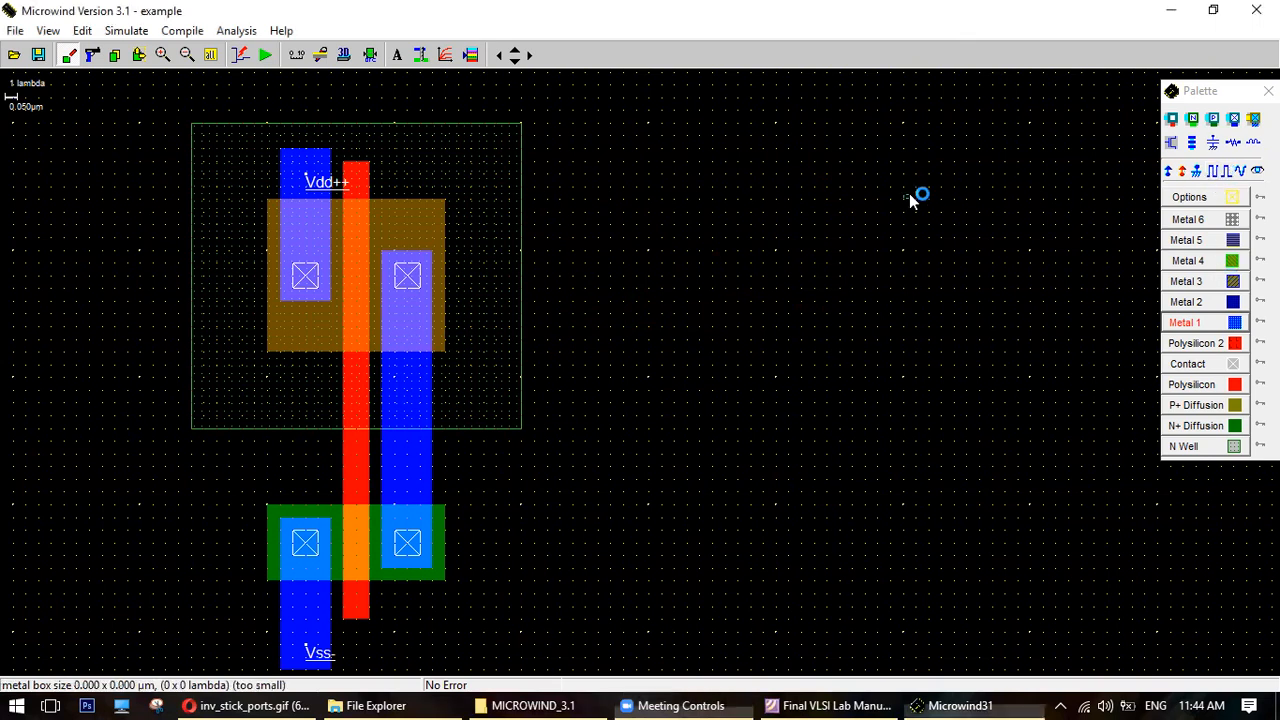
left_click(1198, 96)
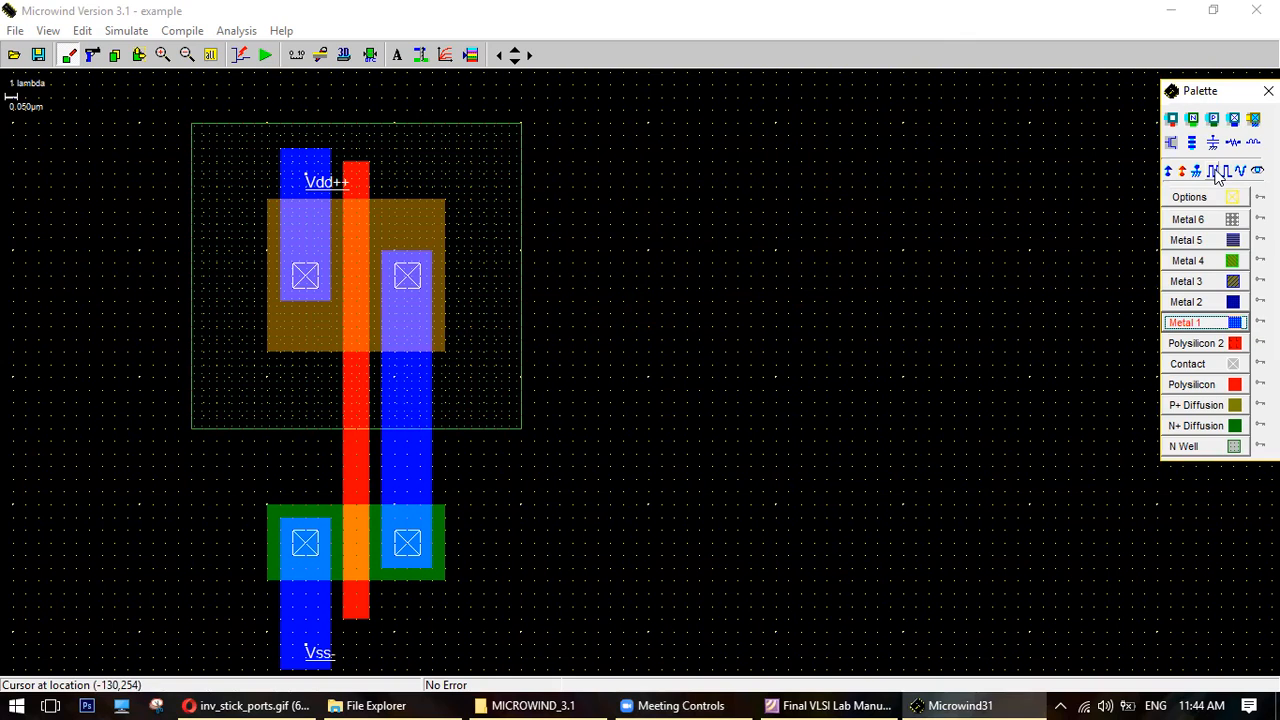
left_click(1214, 174)
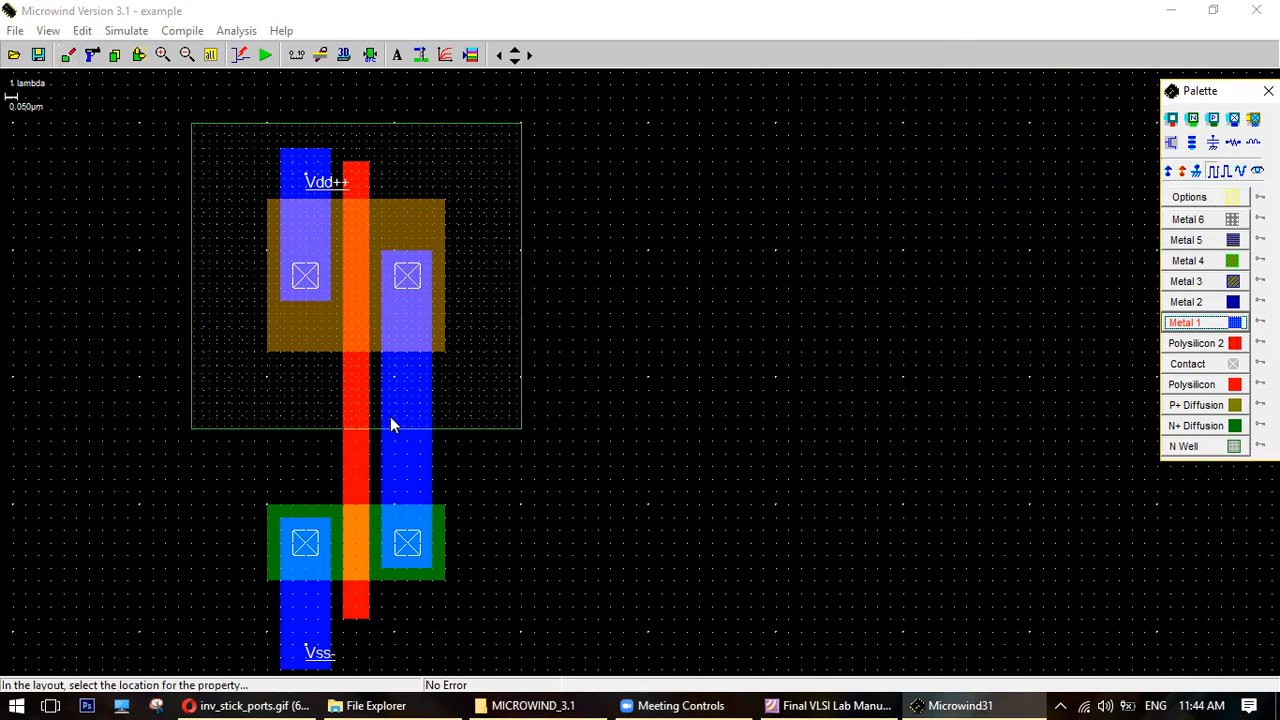
left_click(358, 477)
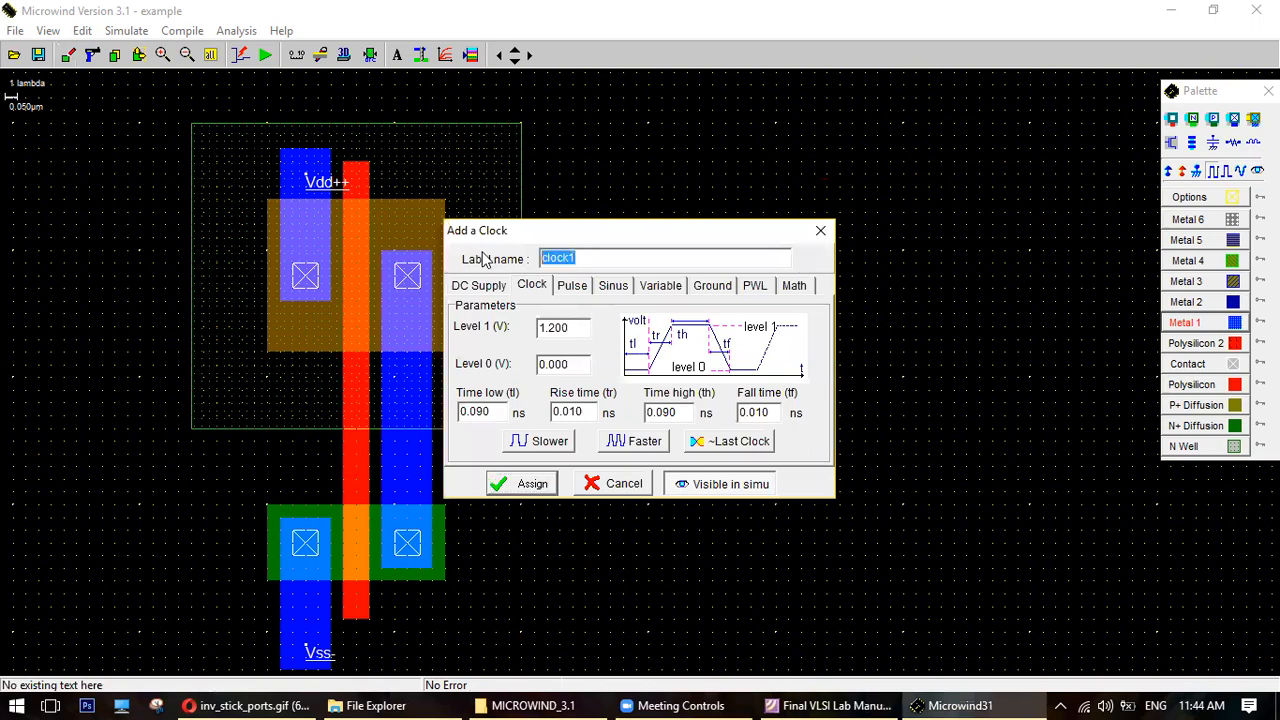
type("A")
left_click_drag(584, 330, 540, 330)
type("5")
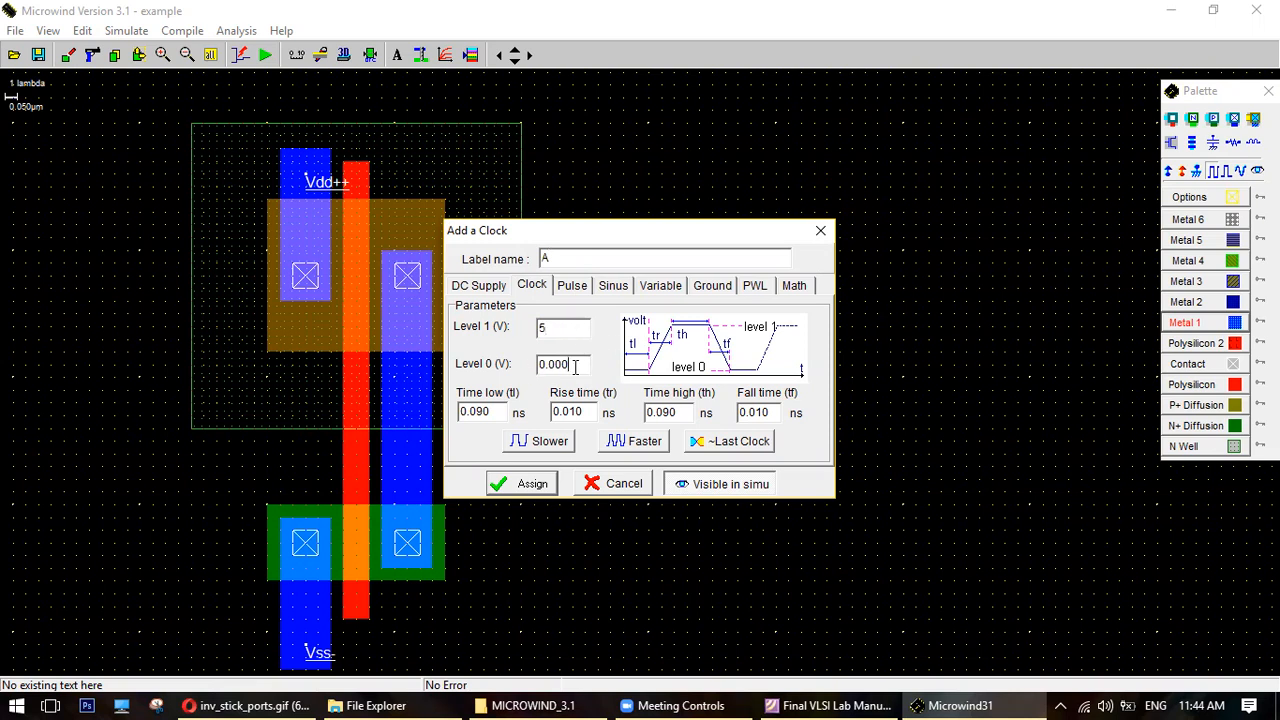
left_click(532, 485)
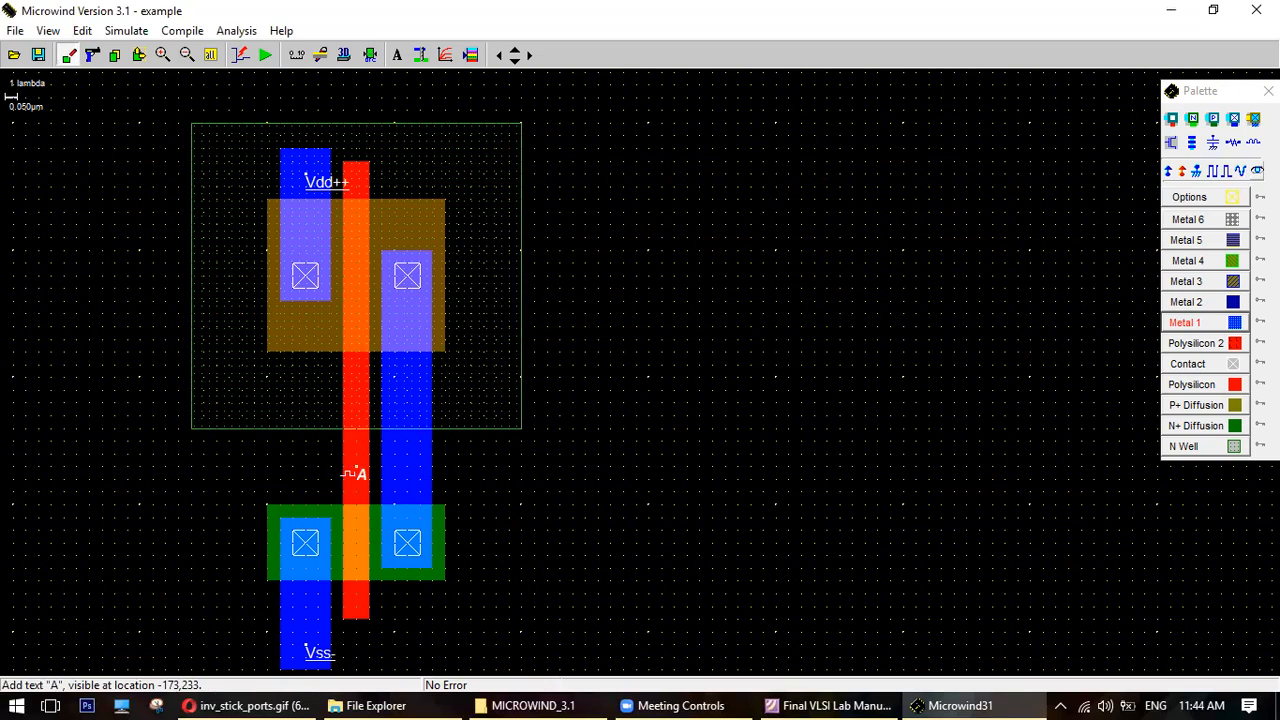
Add a visible node labelled Y to the Metal 1 strip joining the P+ and N+ diffusions.
left_click(1227, 100)
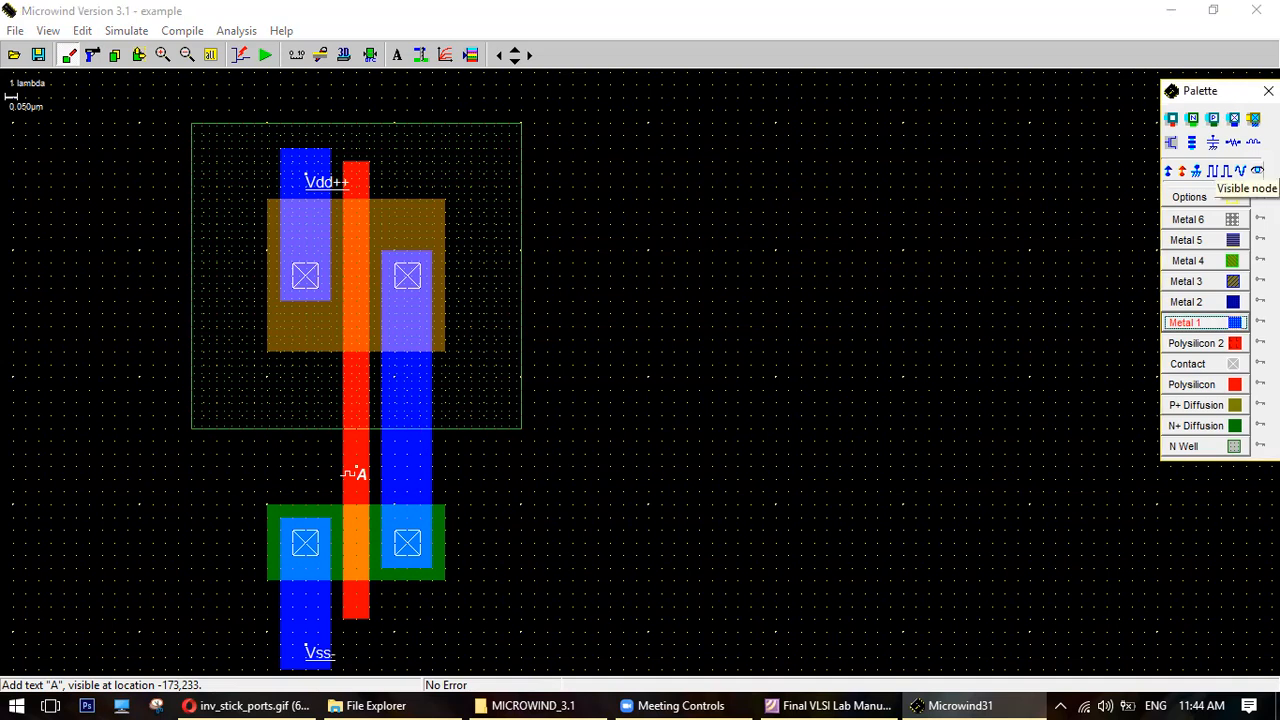
left_click(1257, 171)
left_click(410, 473)
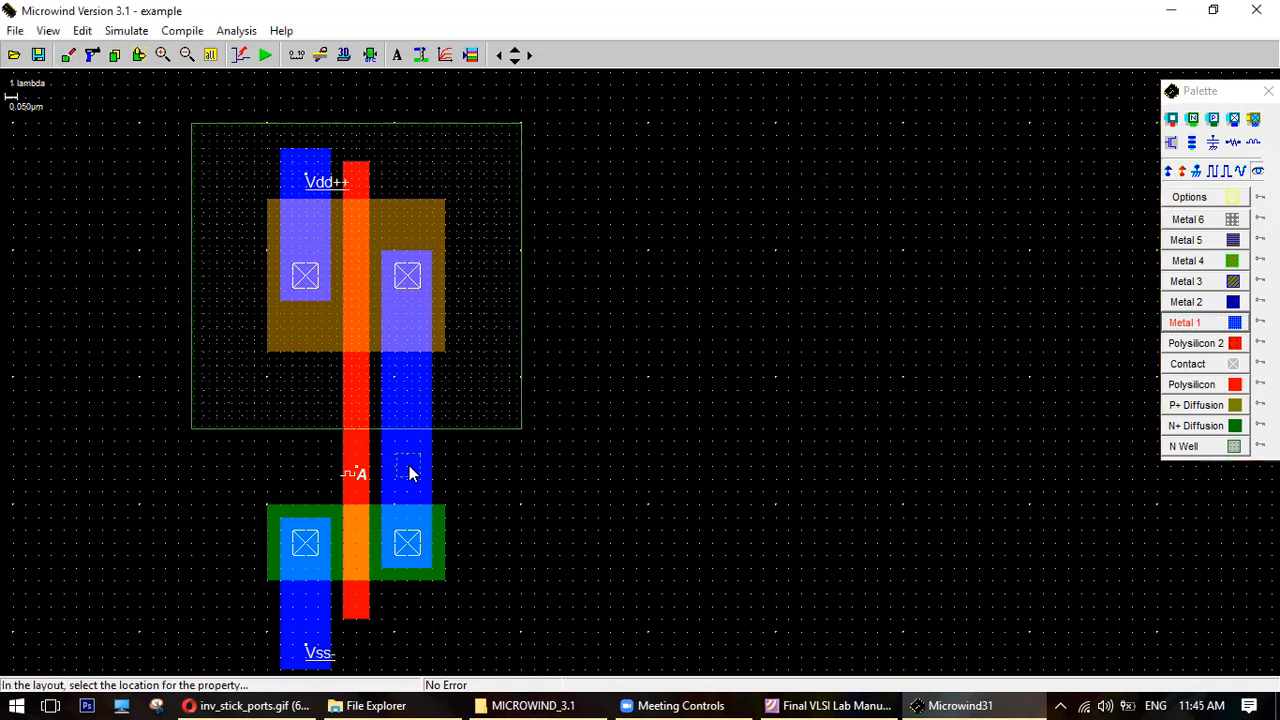
left_click(410, 473)
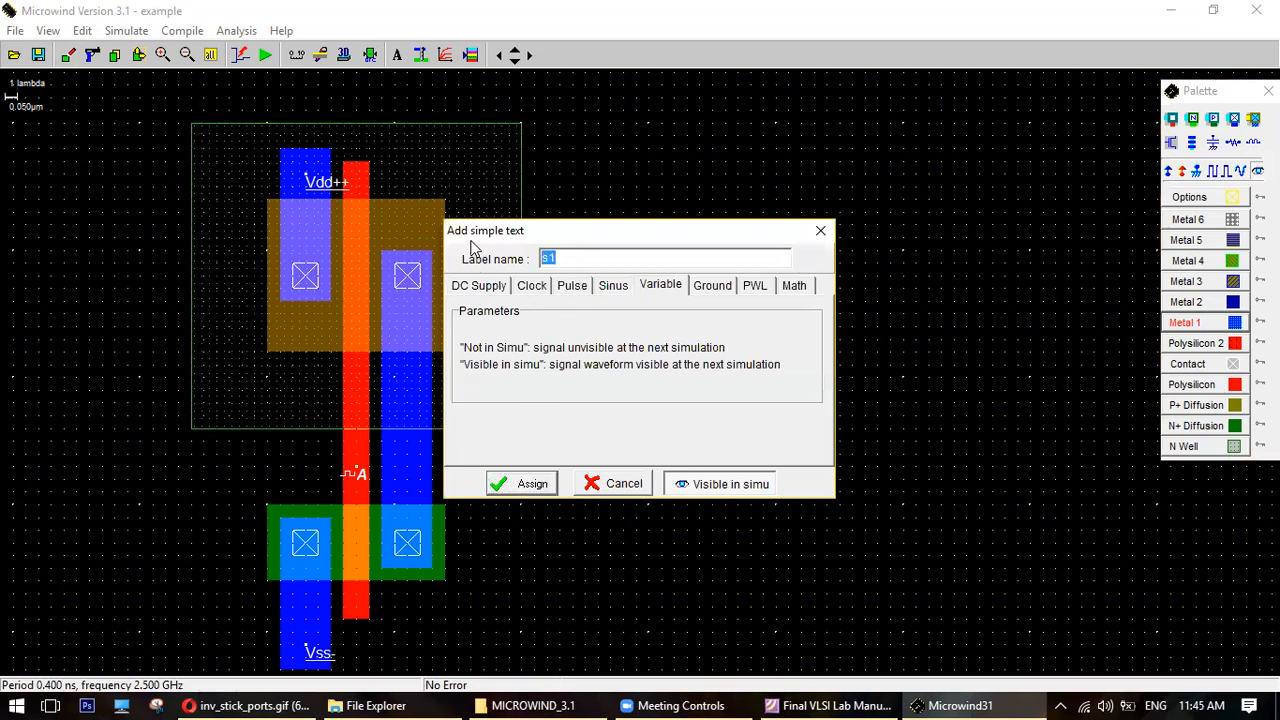
type("Y")
left_click(505, 488)
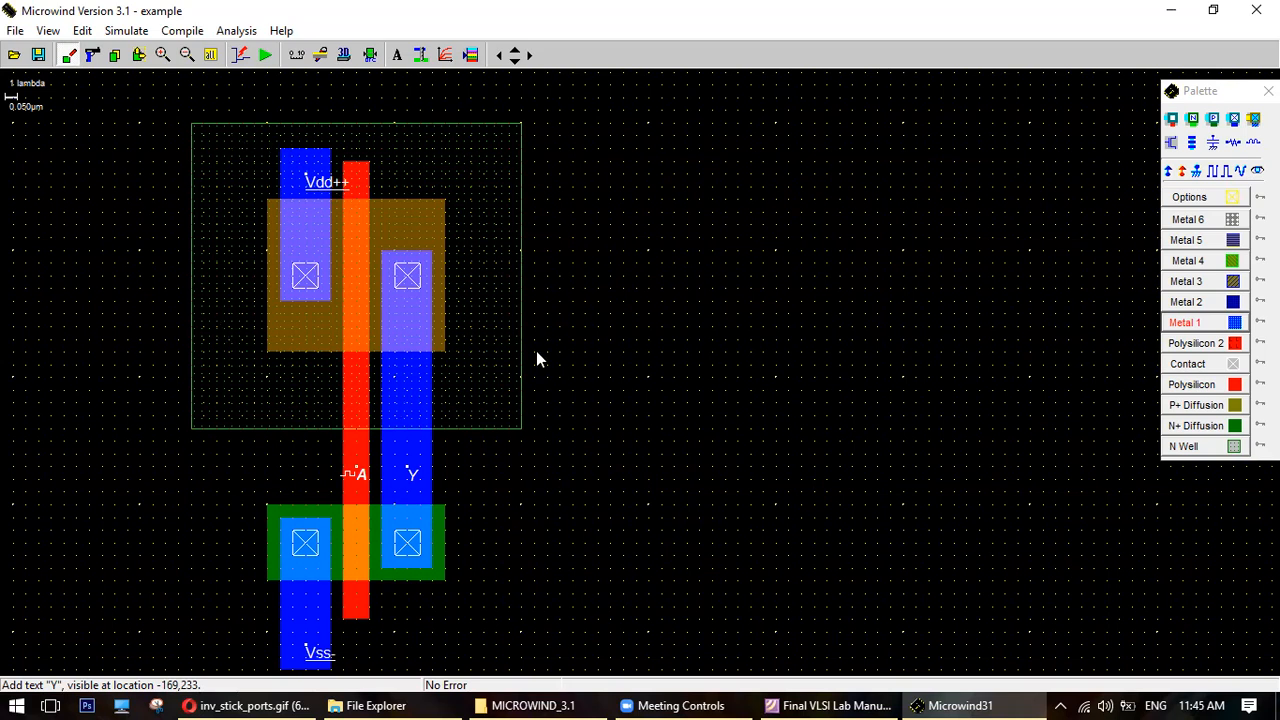
Place a Vdd supply on the N well near its upper-left corner, outside the P+ diffusion.
left_click(1170, 172)
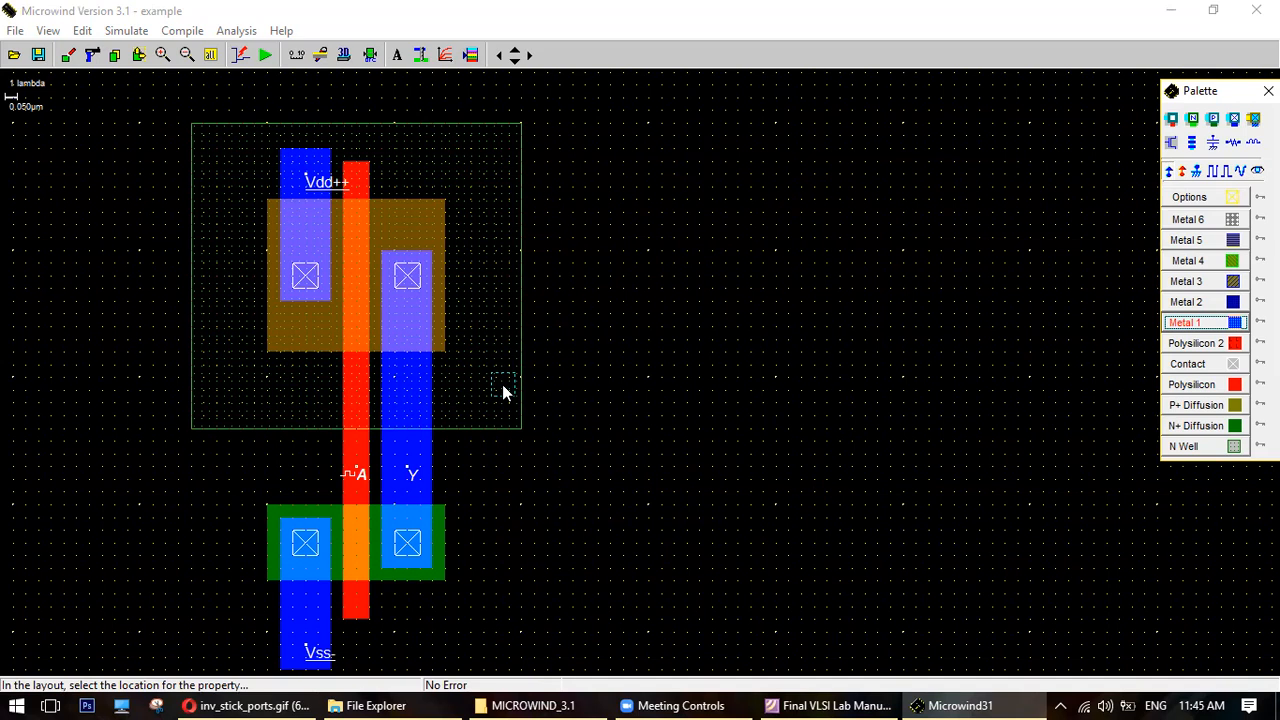
left_click(219, 148)
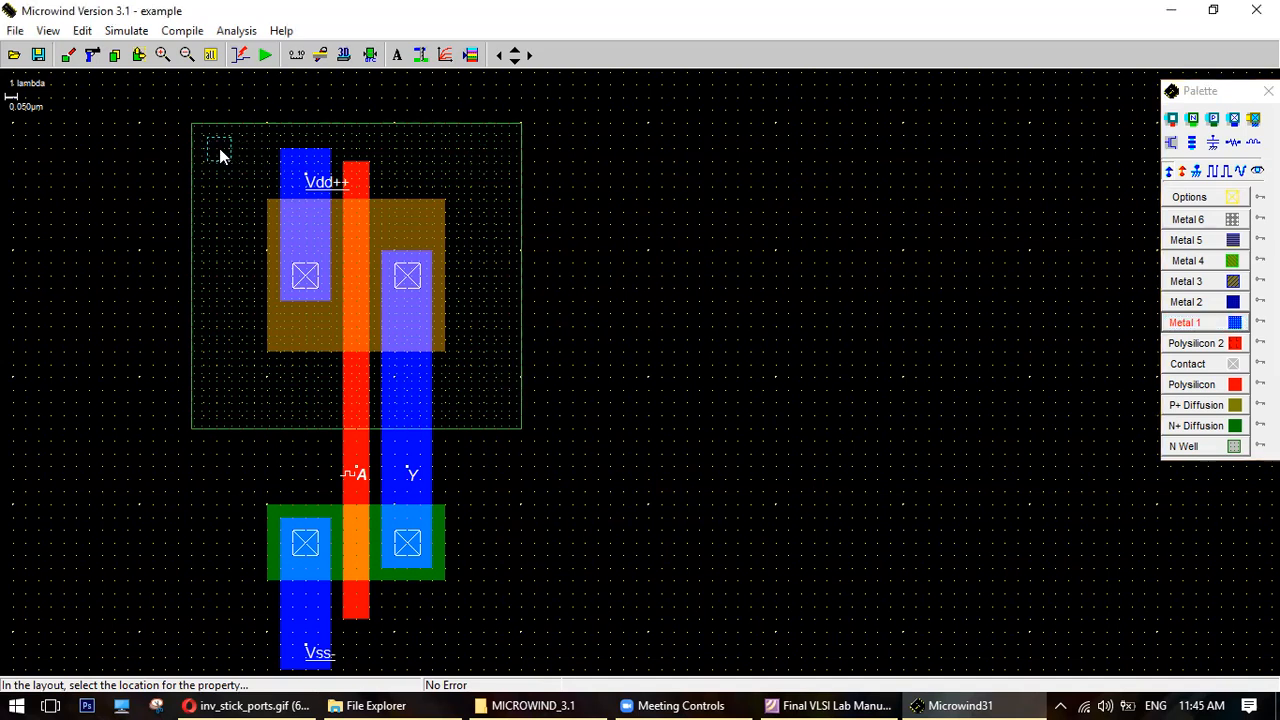
left_click(689, 326)
left_click(524, 486)
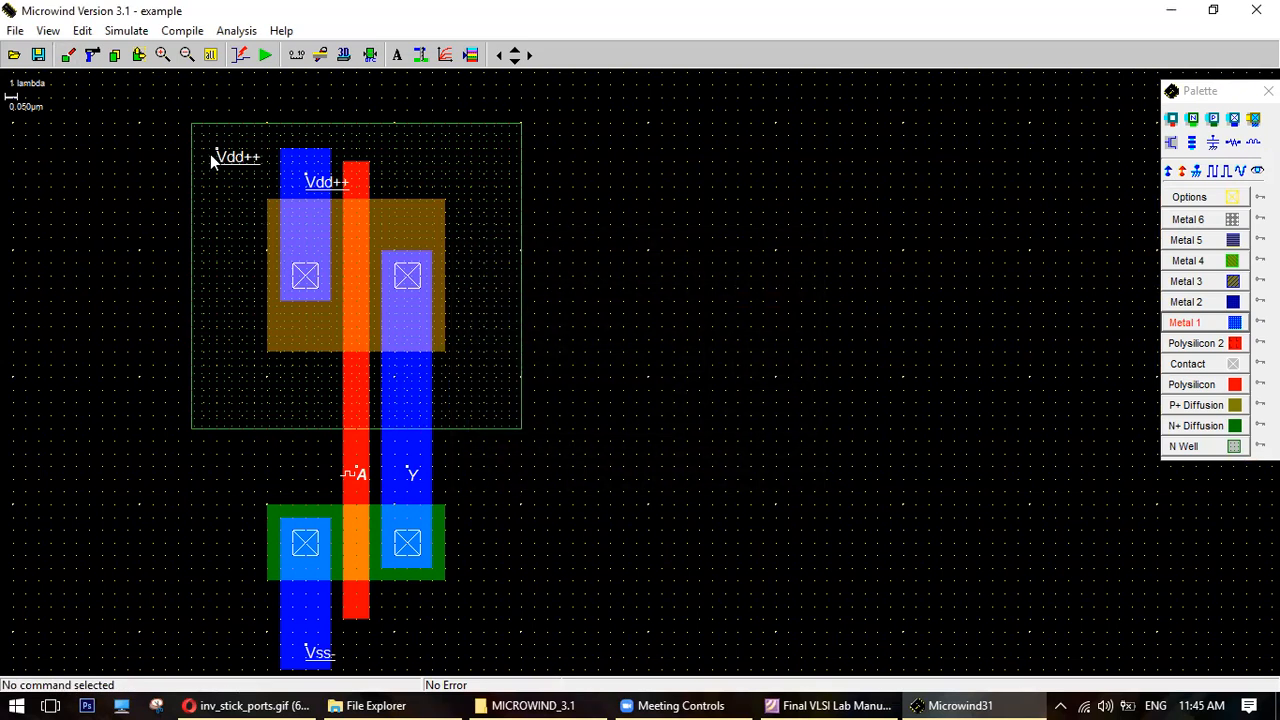
Run the design rule check on the inverter layout.
left_click(370, 55)
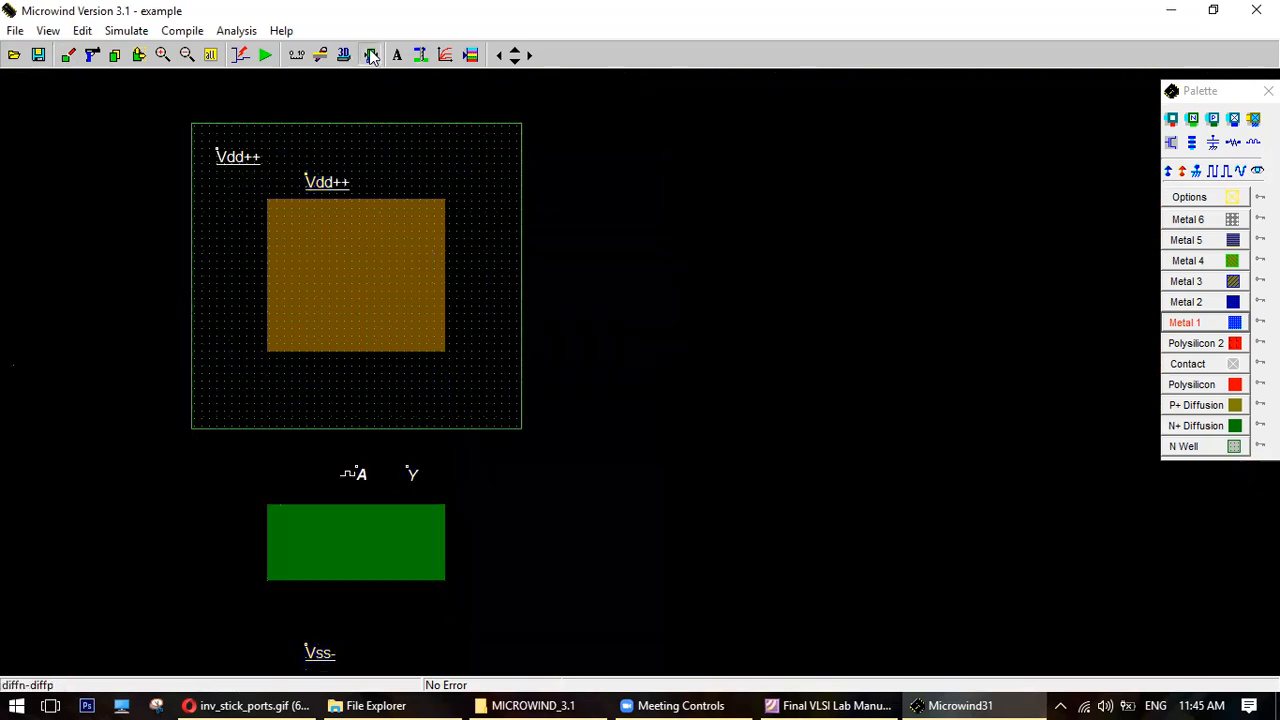
left_click(370, 55)
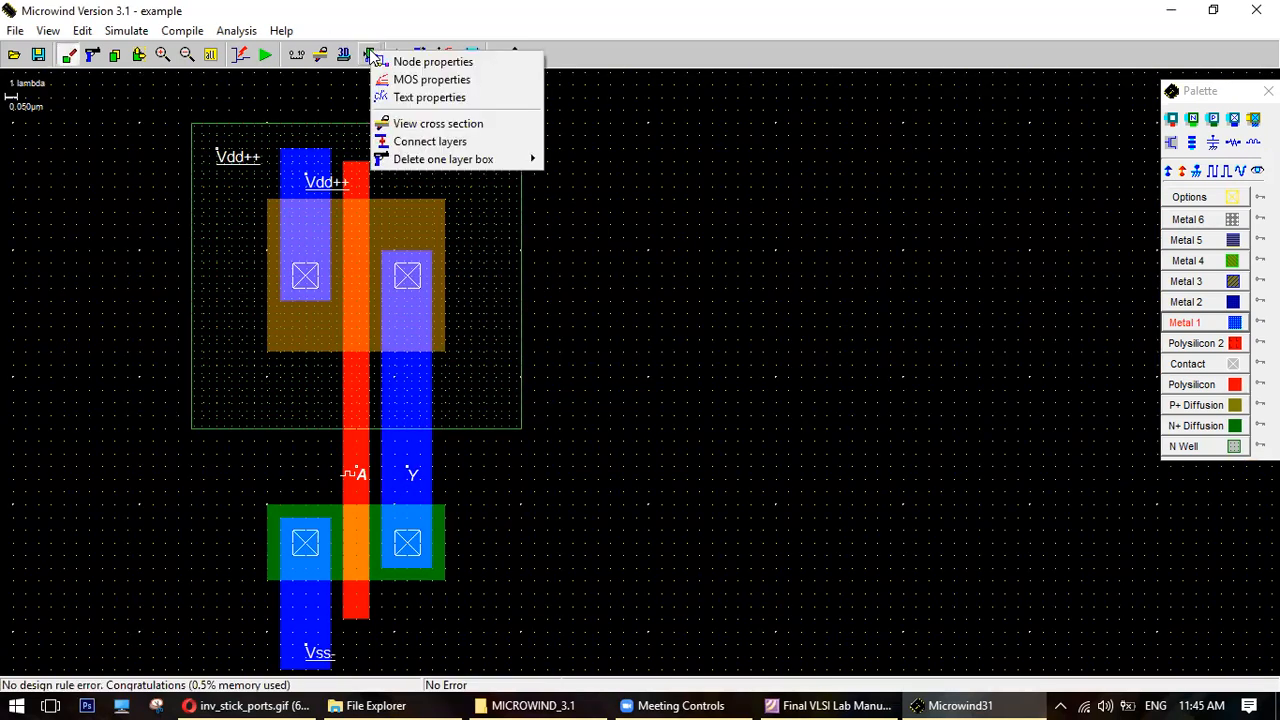
left_click(370, 52)
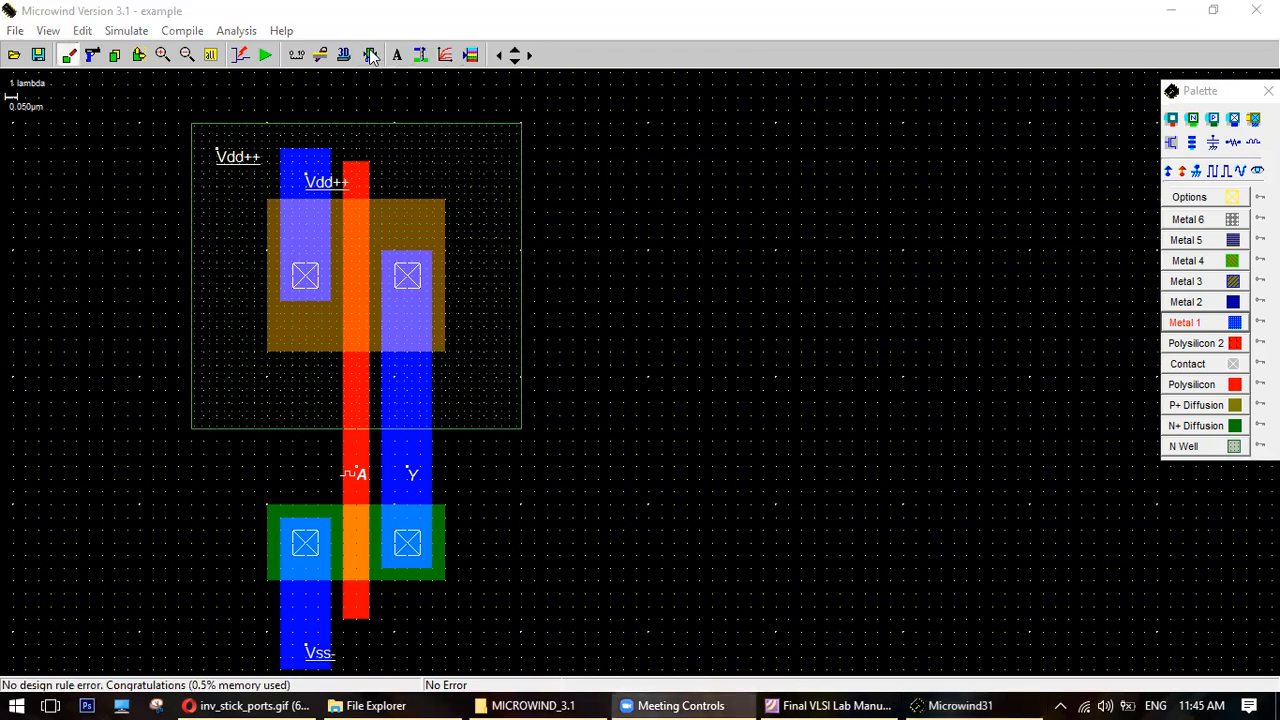
Run the analog simulation of the inverter and set its time scale to 2n.
left_click(268, 55)
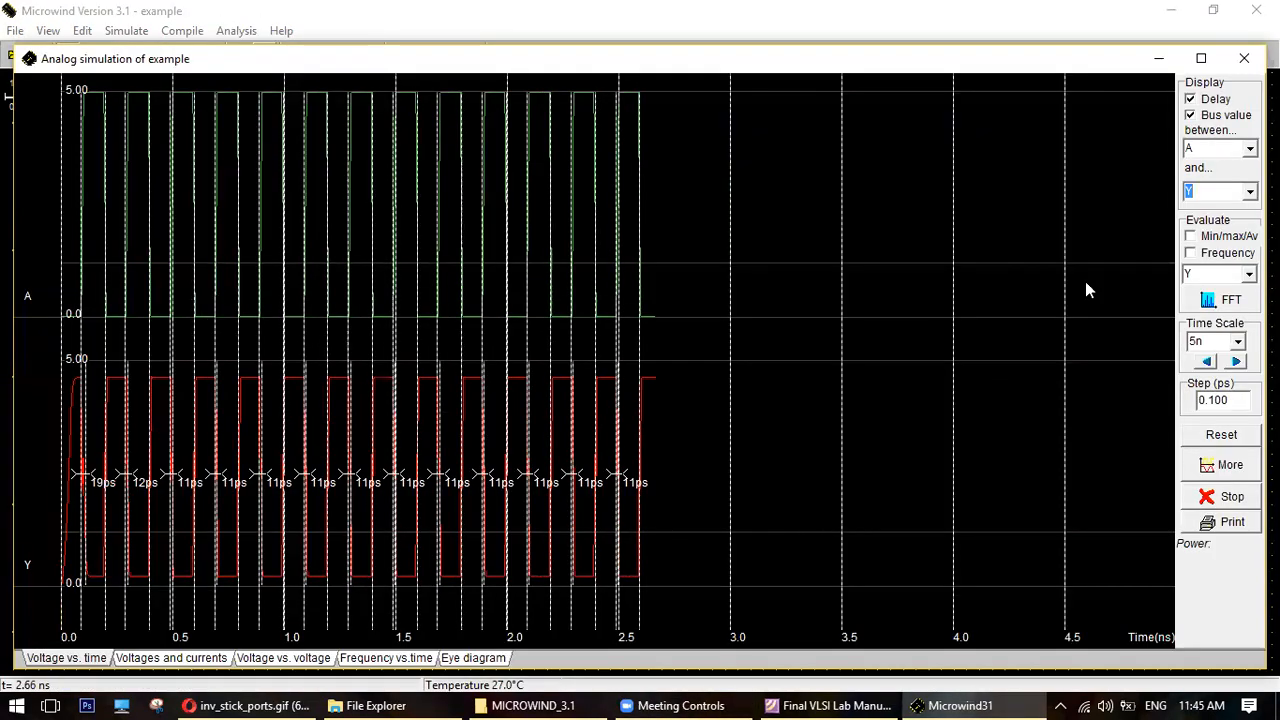
left_click(1237, 341)
left_click(1210, 370)
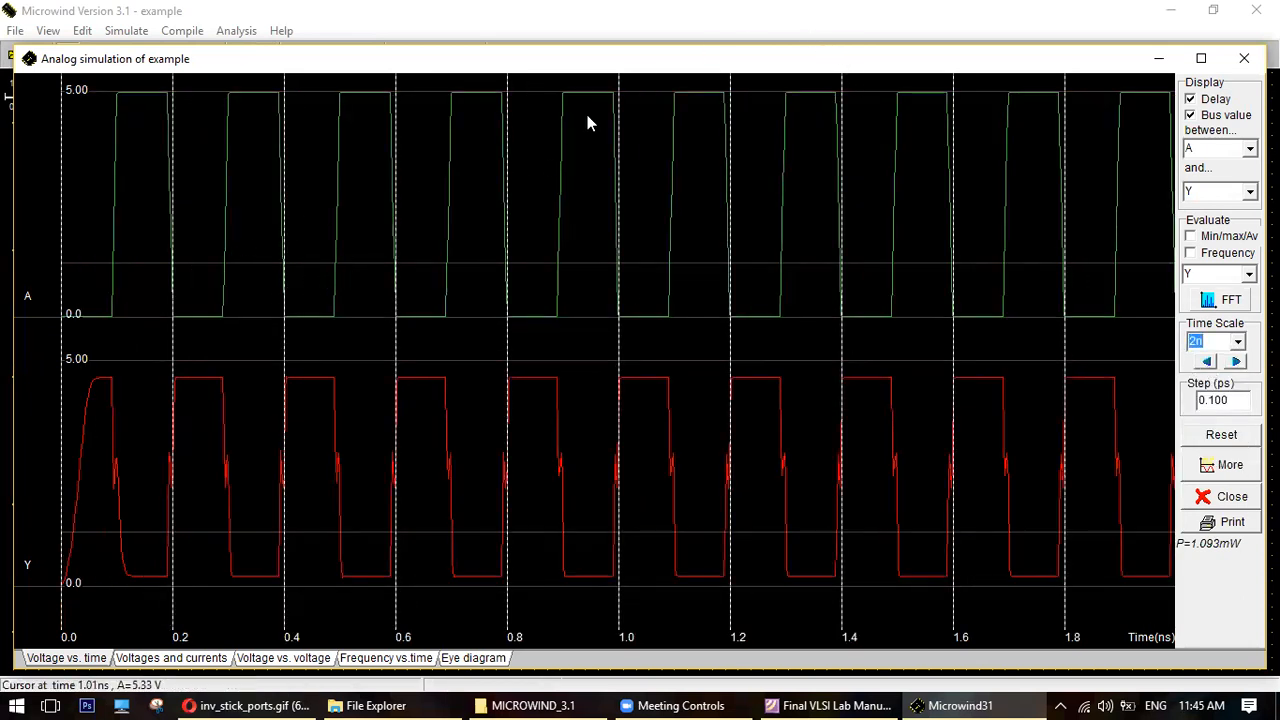
Tick a high and a low level on waveform A and the corresponding opposite levels on waveform Y.
left_click_drag(247, 100, 299, 86)
left_click_drag(245, 545, 283, 543)
left_click_drag(304, 290, 347, 282)
left_click_drag(300, 392, 345, 364)
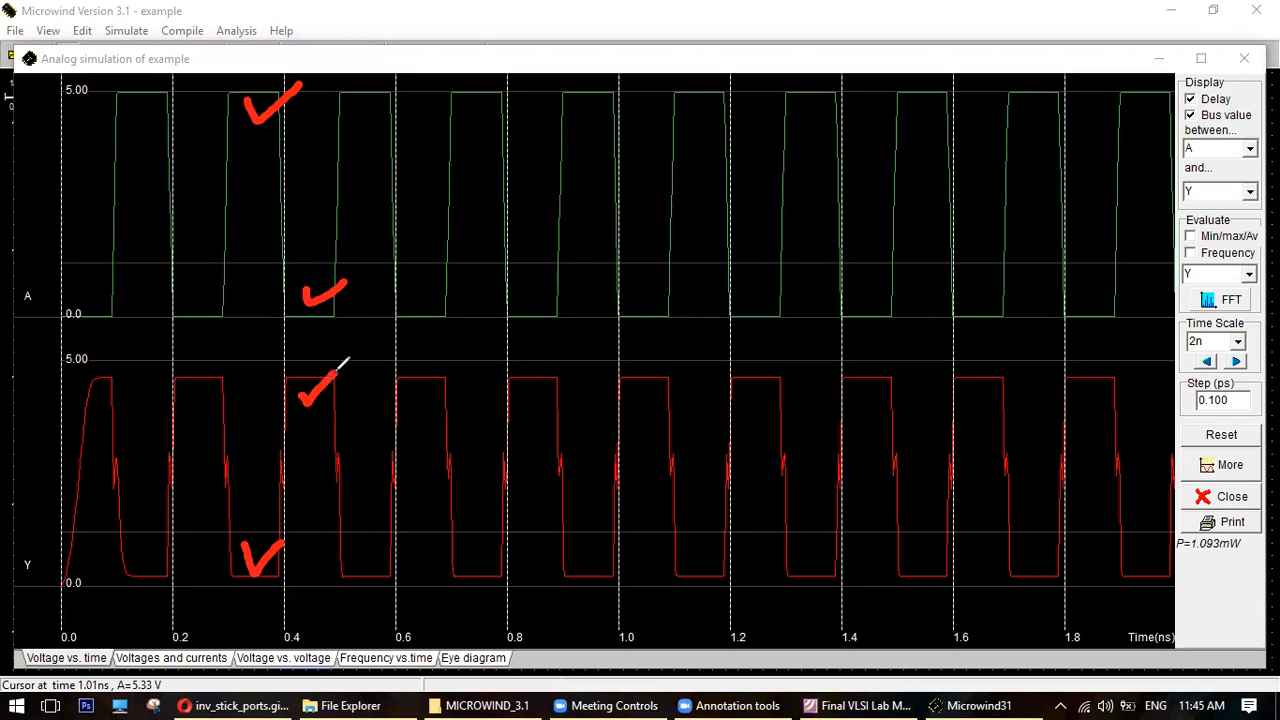
Circle waveform Y's initial rise and several switching glitches, then clear all annotations and close the simulation.
mouse_move(116, 363)
left_mouse_down()
mouse_move(63, 411)
mouse_move(57, 577)
mouse_move(127, 546)
mouse_move(138, 364)
mouse_move(96, 354)
left_mouse_up()
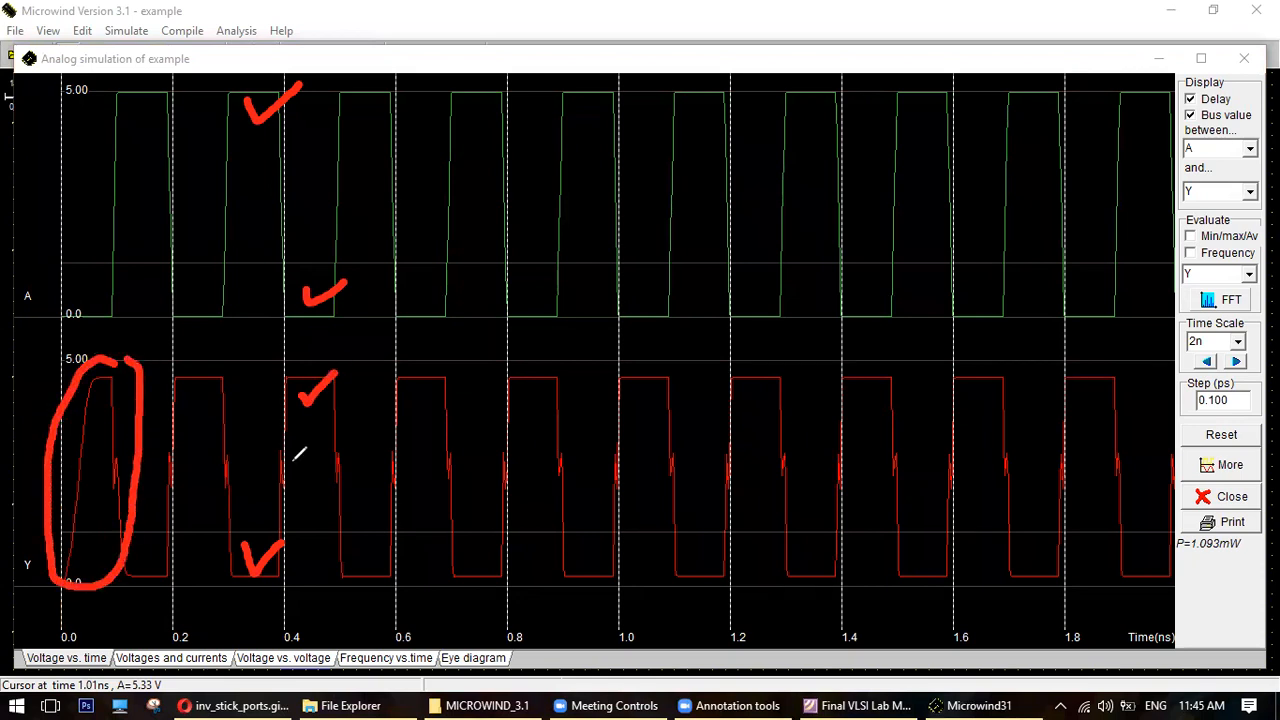
mouse_move(349, 443)
left_mouse_down()
mouse_move(333, 458)
mouse_move(357, 477)
mouse_move(344, 442)
mouse_move(368, 452)
mouse_move(392, 490)
mouse_move(420, 458)
mouse_move(410, 436)
mouse_move(430, 466)
mouse_move(476, 470)
mouse_move(466, 436)
left_mouse_up()
left_click_drag(560, 442, 586, 443)
mouse_move(1143, 449)
left_mouse_down()
mouse_move(1097, 484)
mouse_move(1148, 447)
left_mouse_up()
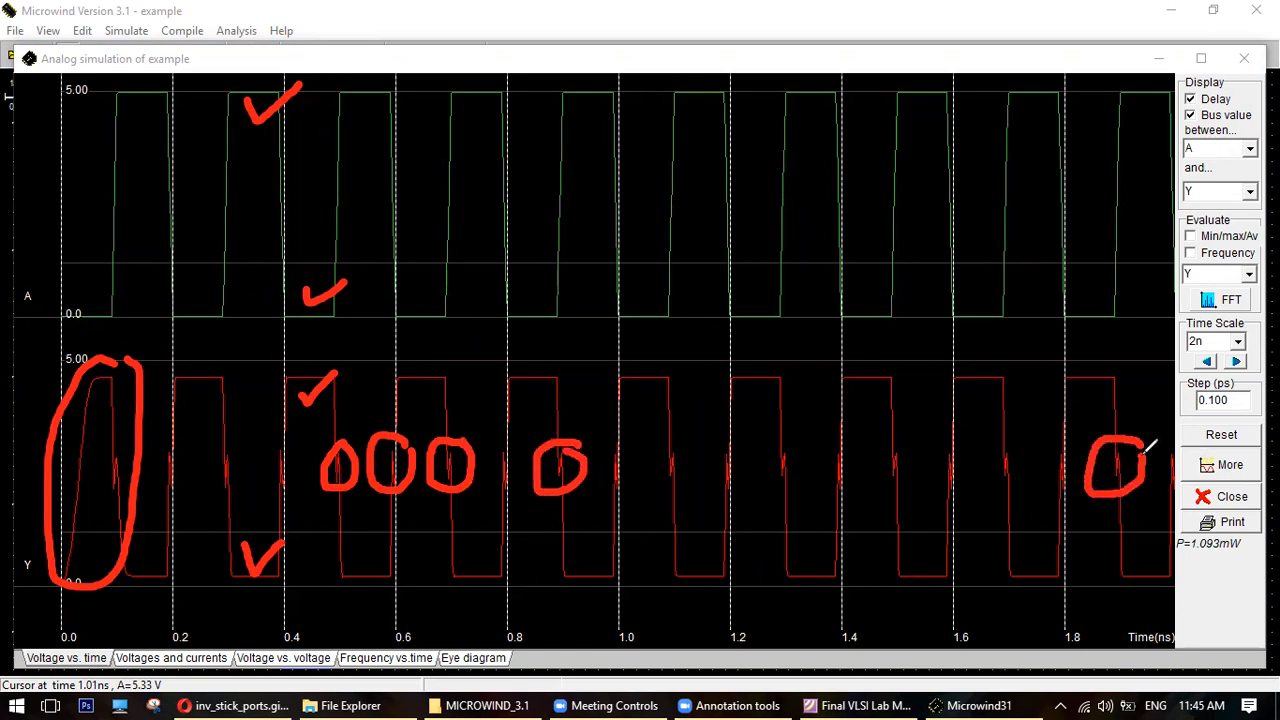
left_click(906, 109)
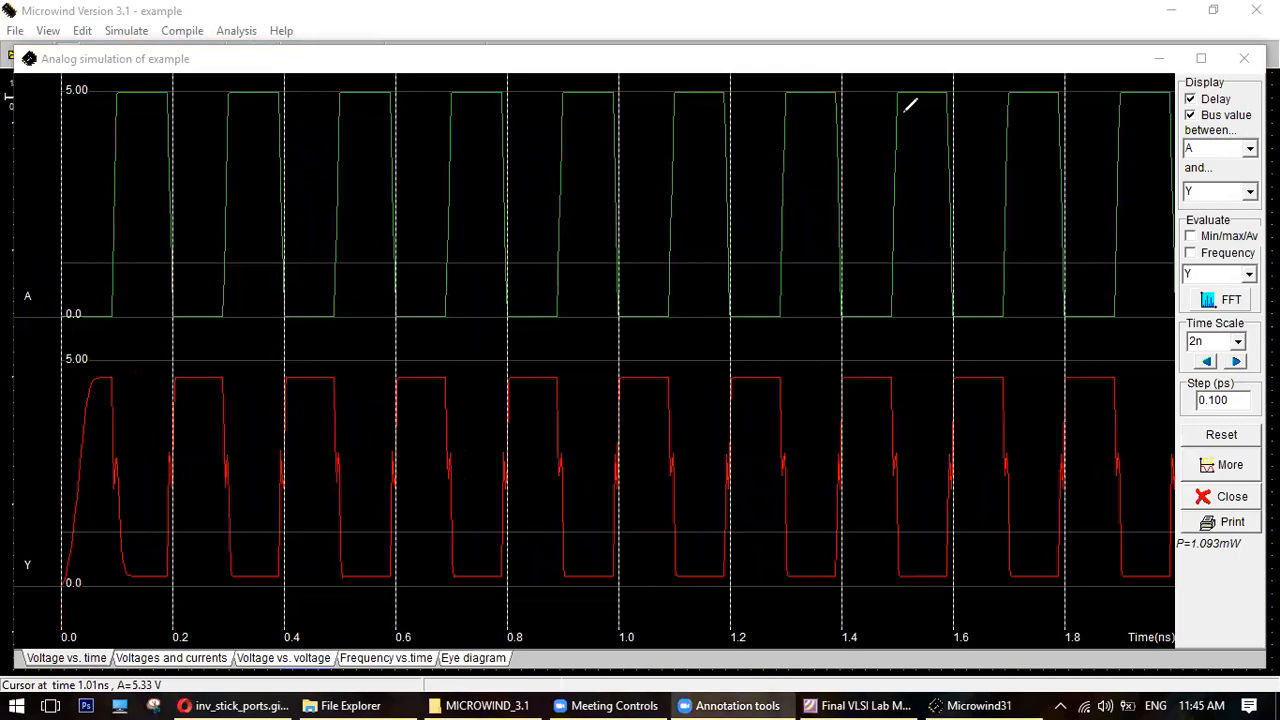
left_click(1221, 497)
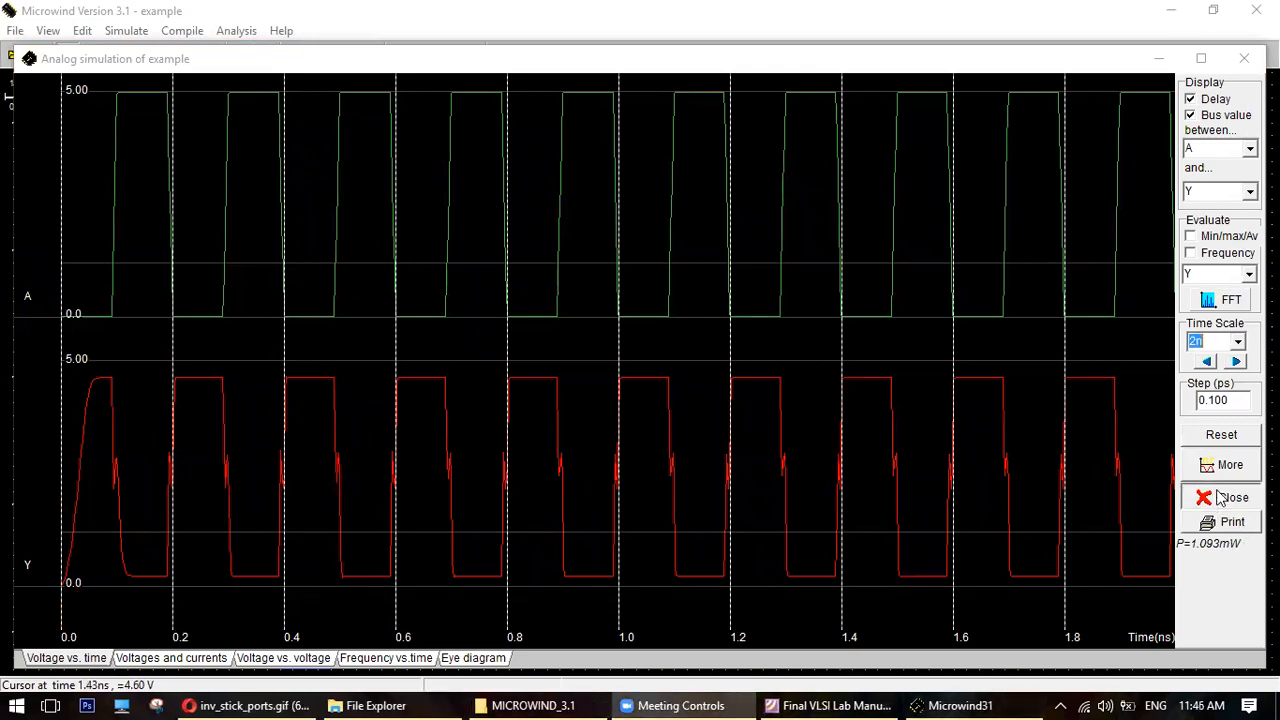